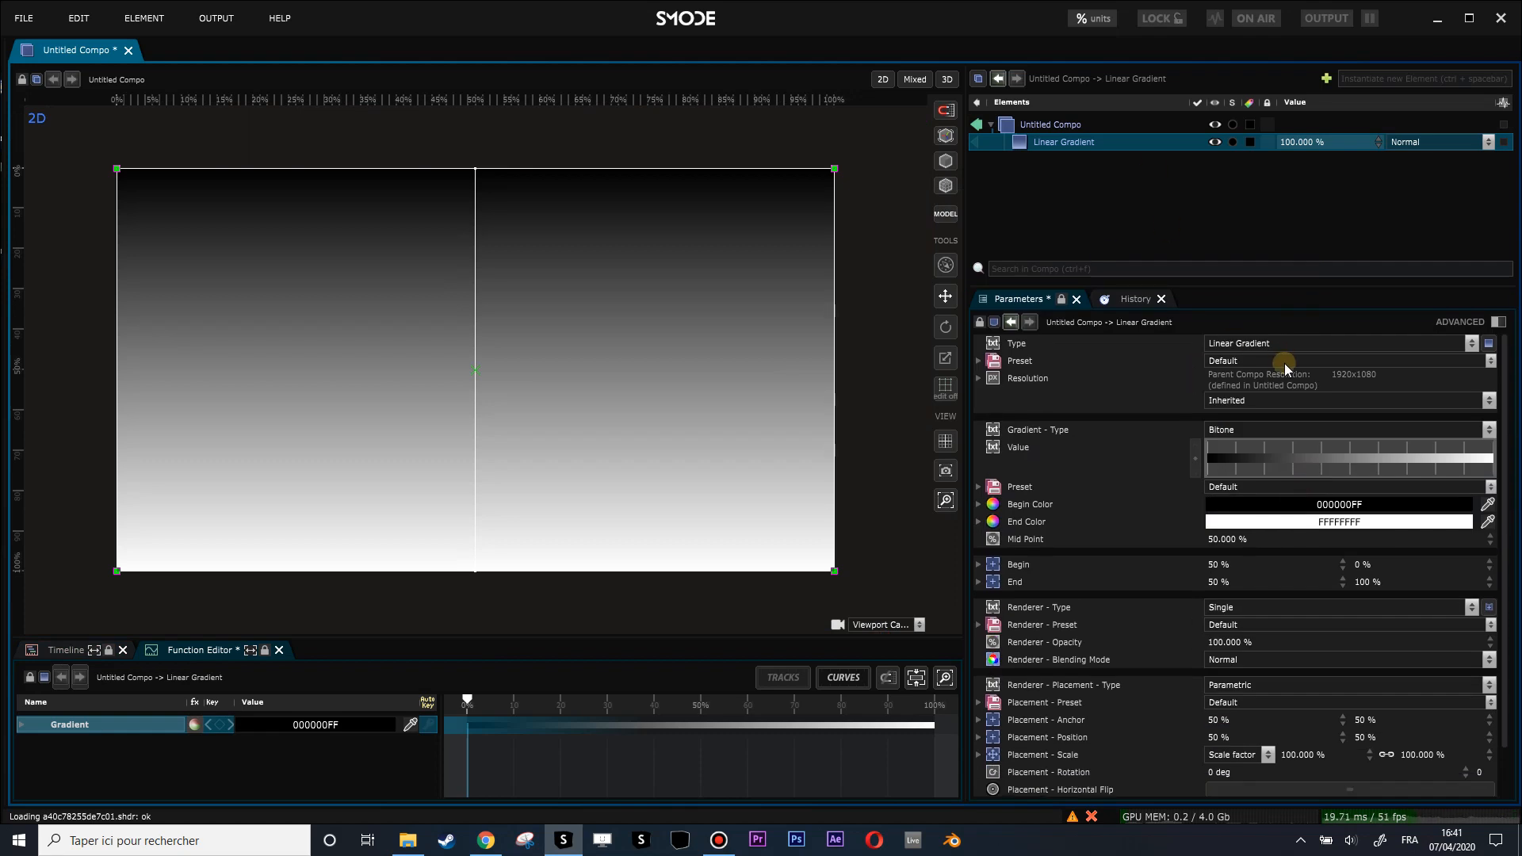
# - Apply the Black -> Transparent (Horizontal) preset to the linear gradient and set its end color to opaque white
pyautogui.click(1283, 361)
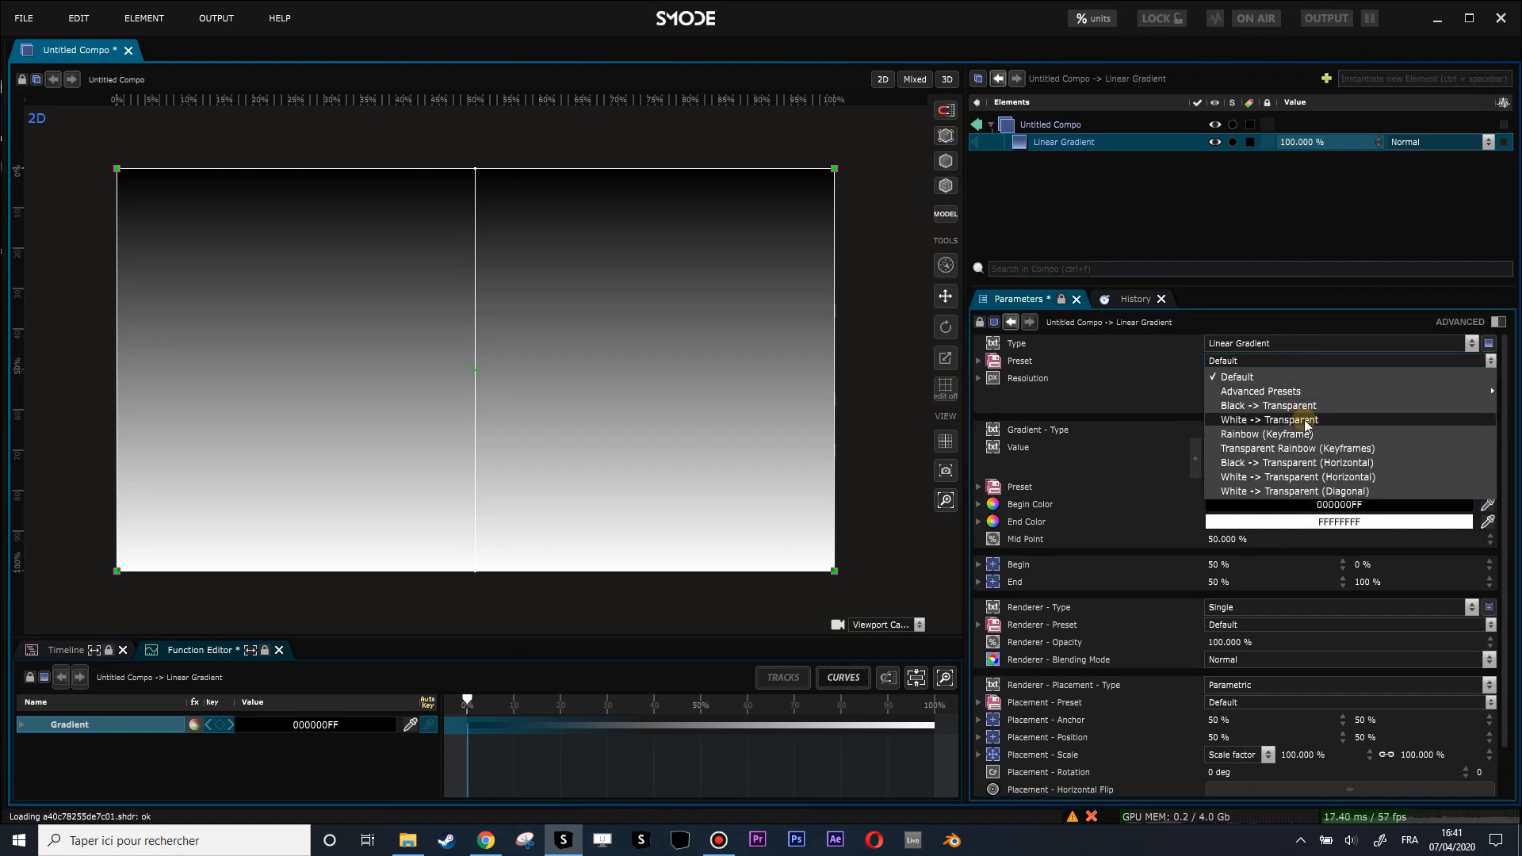
pyautogui.click(1329, 461)
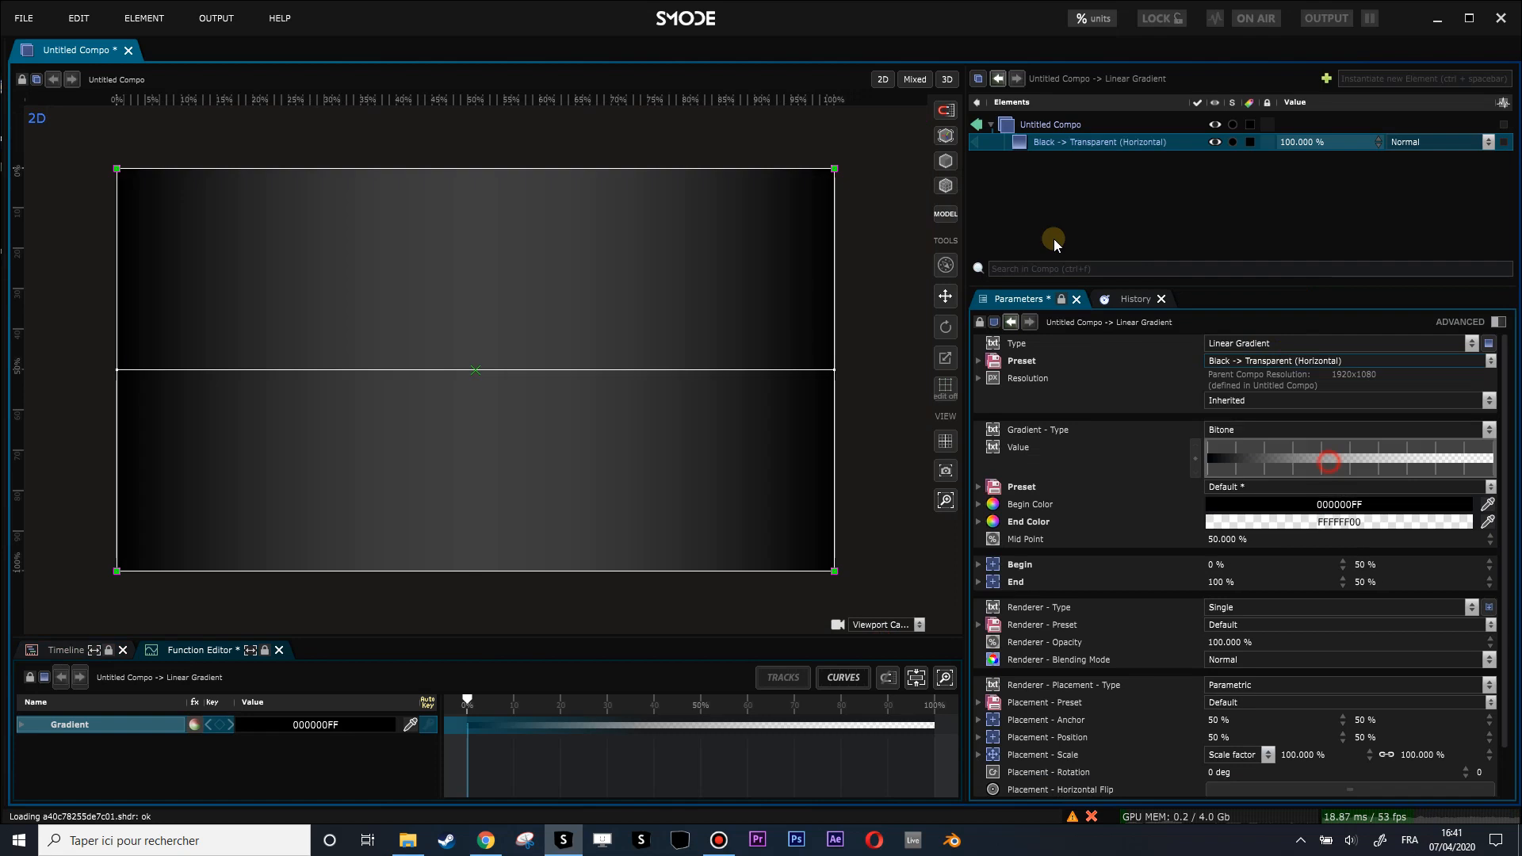
pyautogui.click(1306, 523)
pyautogui.moveTo(1314, 699); pyautogui.dragTo(1471, 687)
# - Add a 2D Transform distort modifier to the gradient with a 15% horizontal scale, and deactivate the modifier
pyautogui.rightClick(1050, 144)
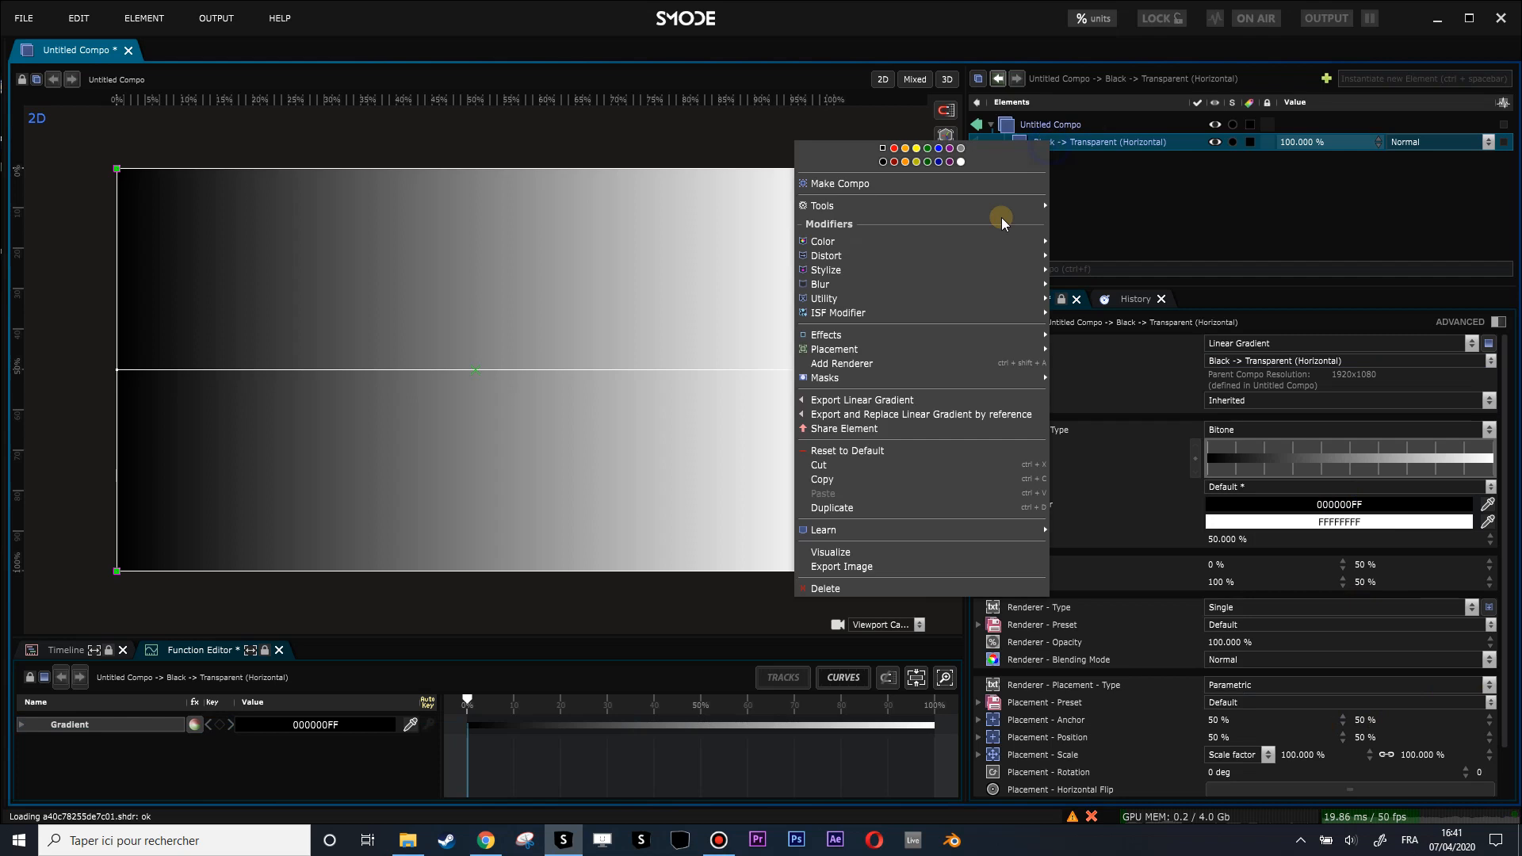
pyautogui.moveTo(875, 252)
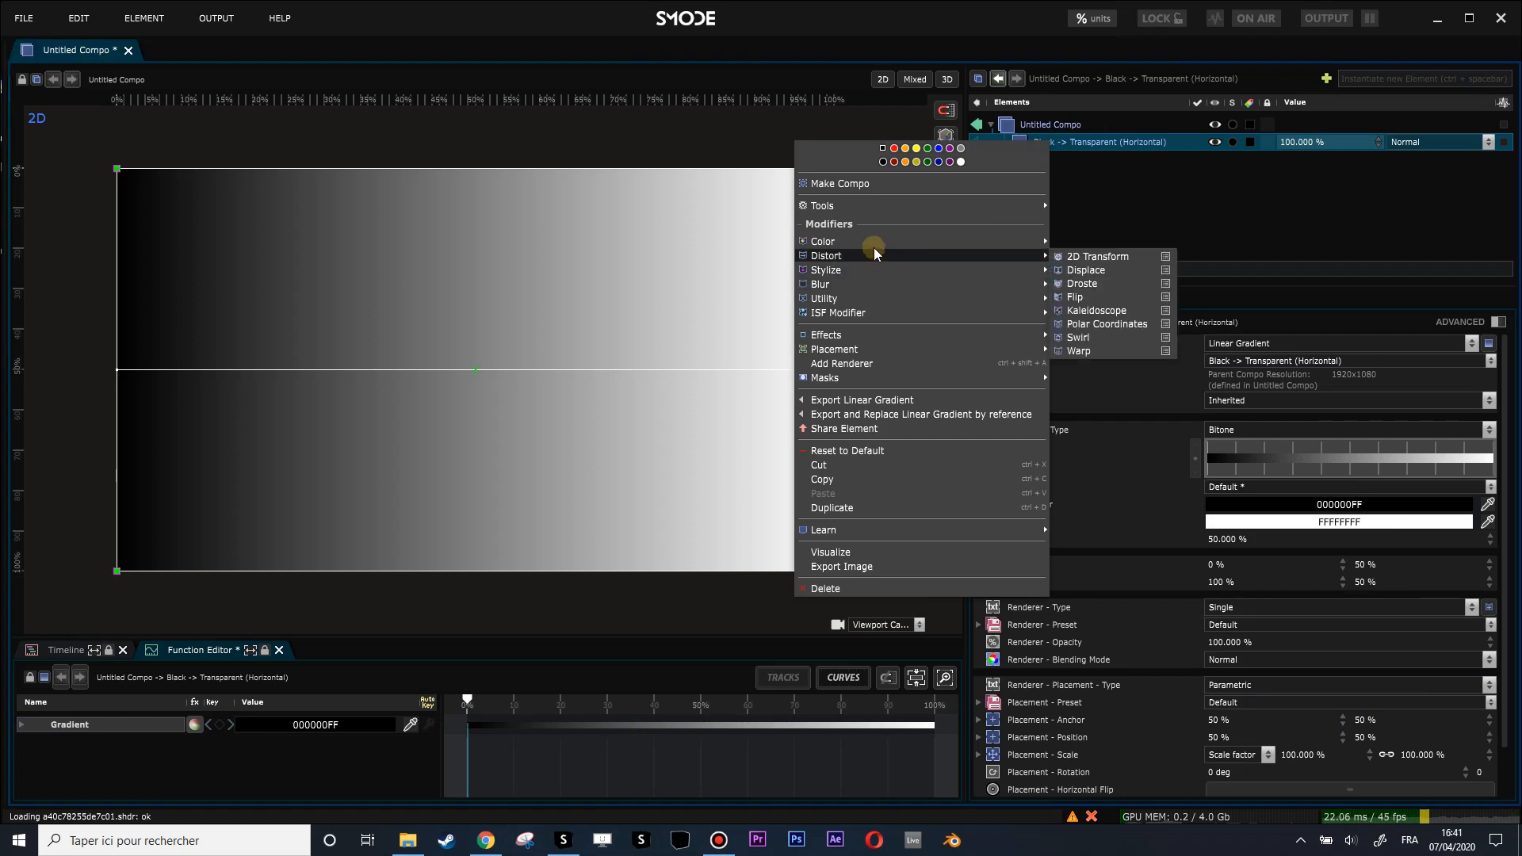
pyautogui.click(1094, 256)
pyautogui.moveTo(1316, 463); pyautogui.dragTo(1248, 463)
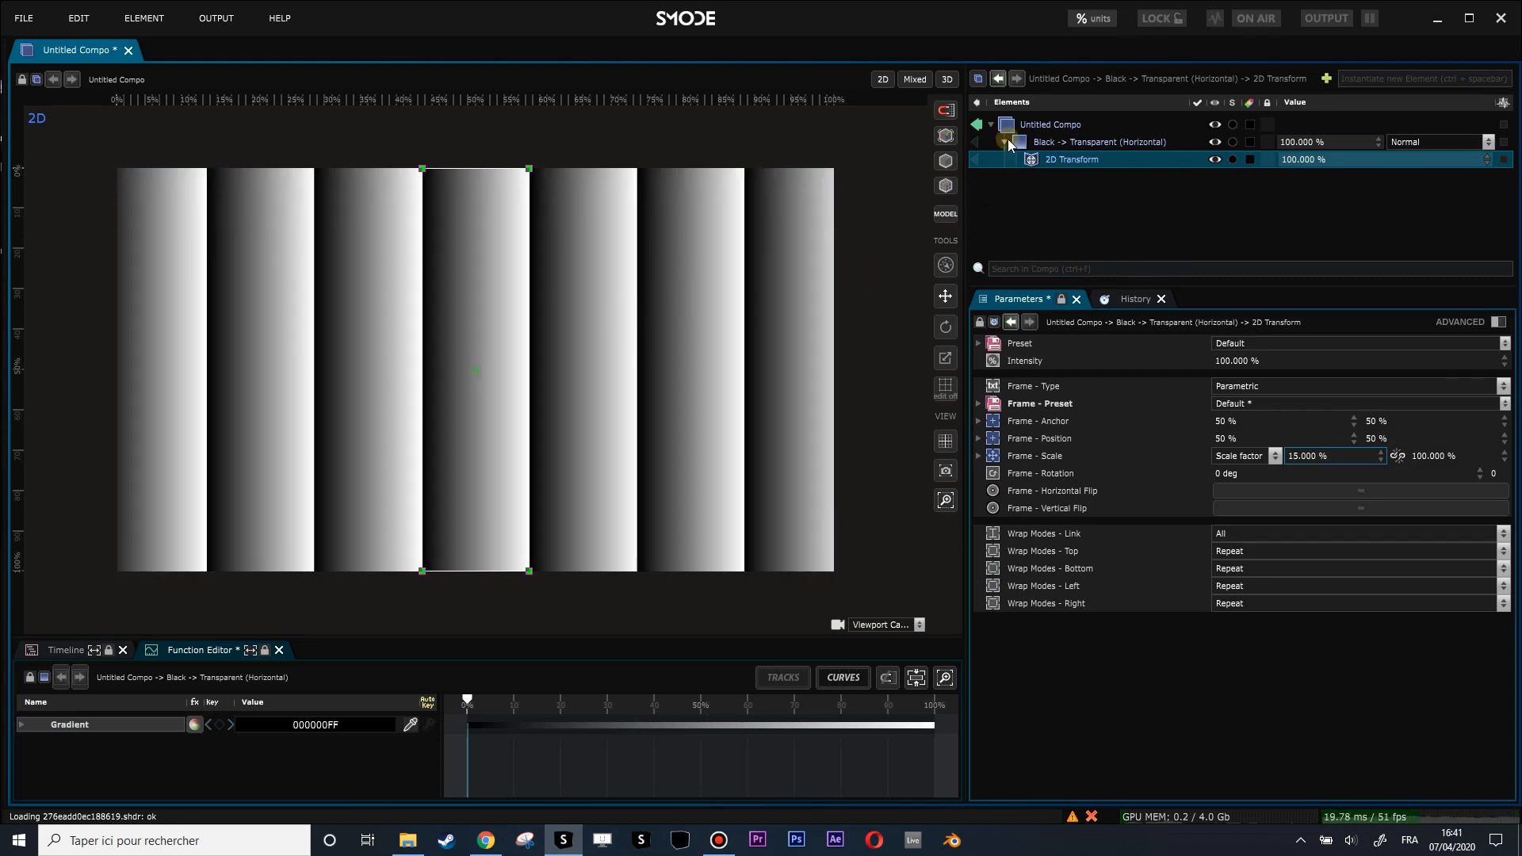
pyautogui.click(1038, 145)
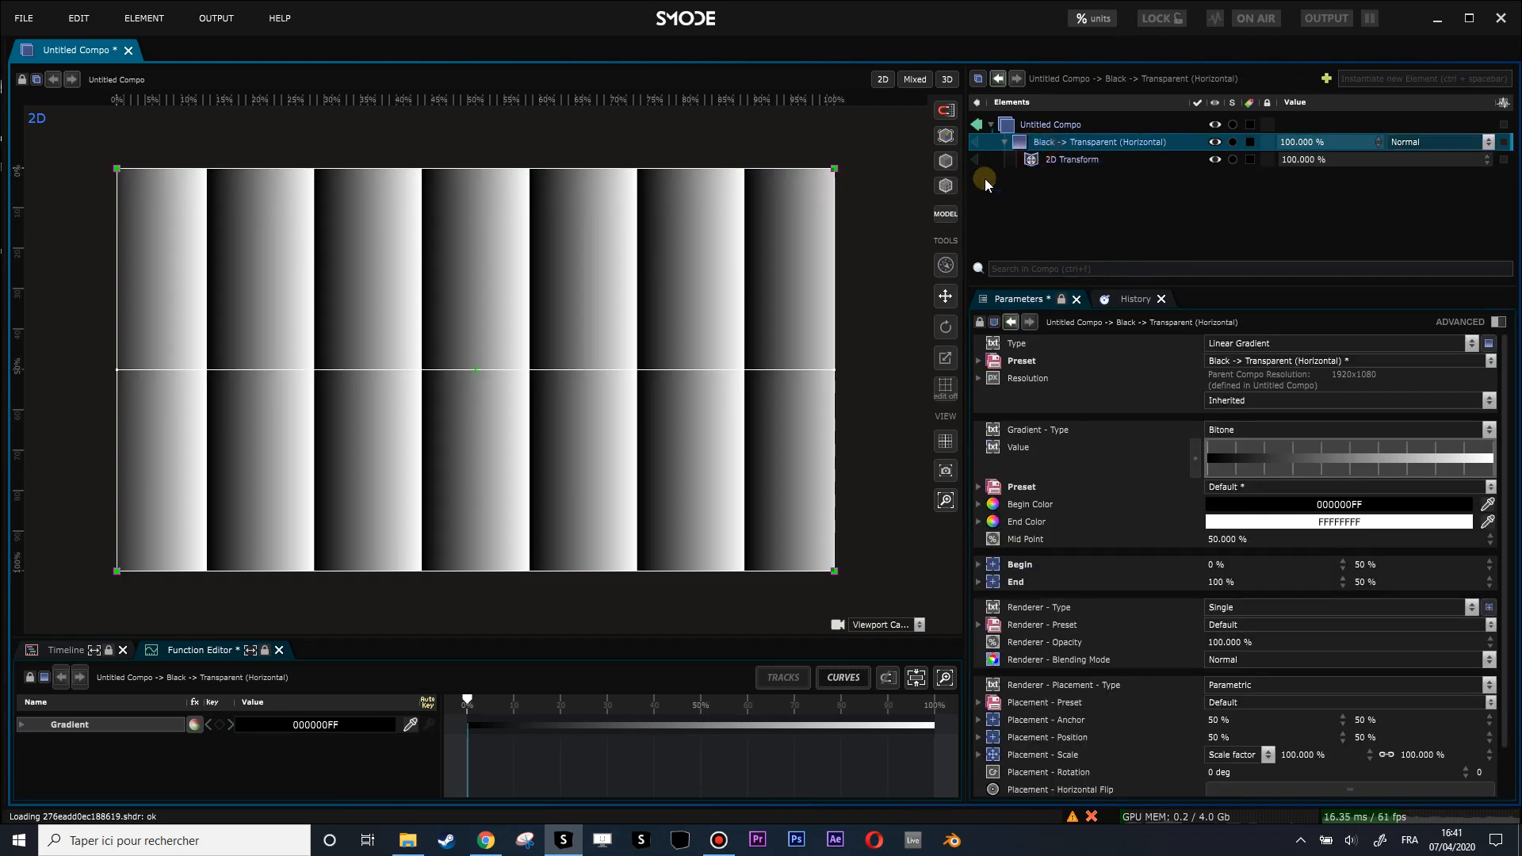
pyautogui.click(1062, 157)
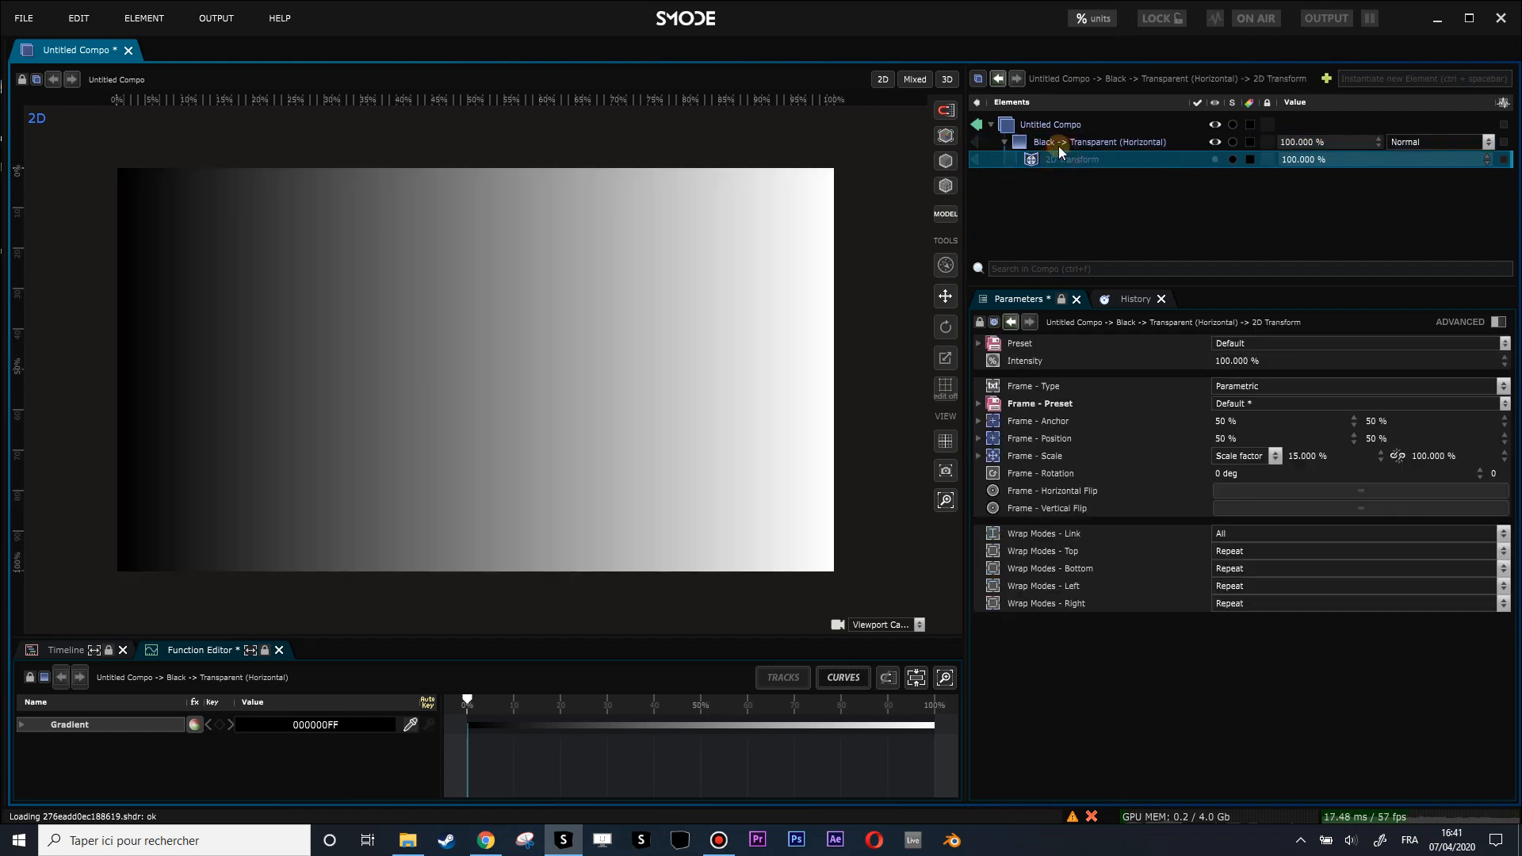
# - Add a second 2D Transform to the gradient, name it "Loop", and create a linear loop on its horizontal frame position
pyautogui.click(1055, 145)
pyautogui.rightClick(1054, 144)
pyautogui.moveTo(1030, 259)
pyautogui.click(1091, 259)
pyautogui.click(1058, 178)
pyautogui.click(1065, 160)
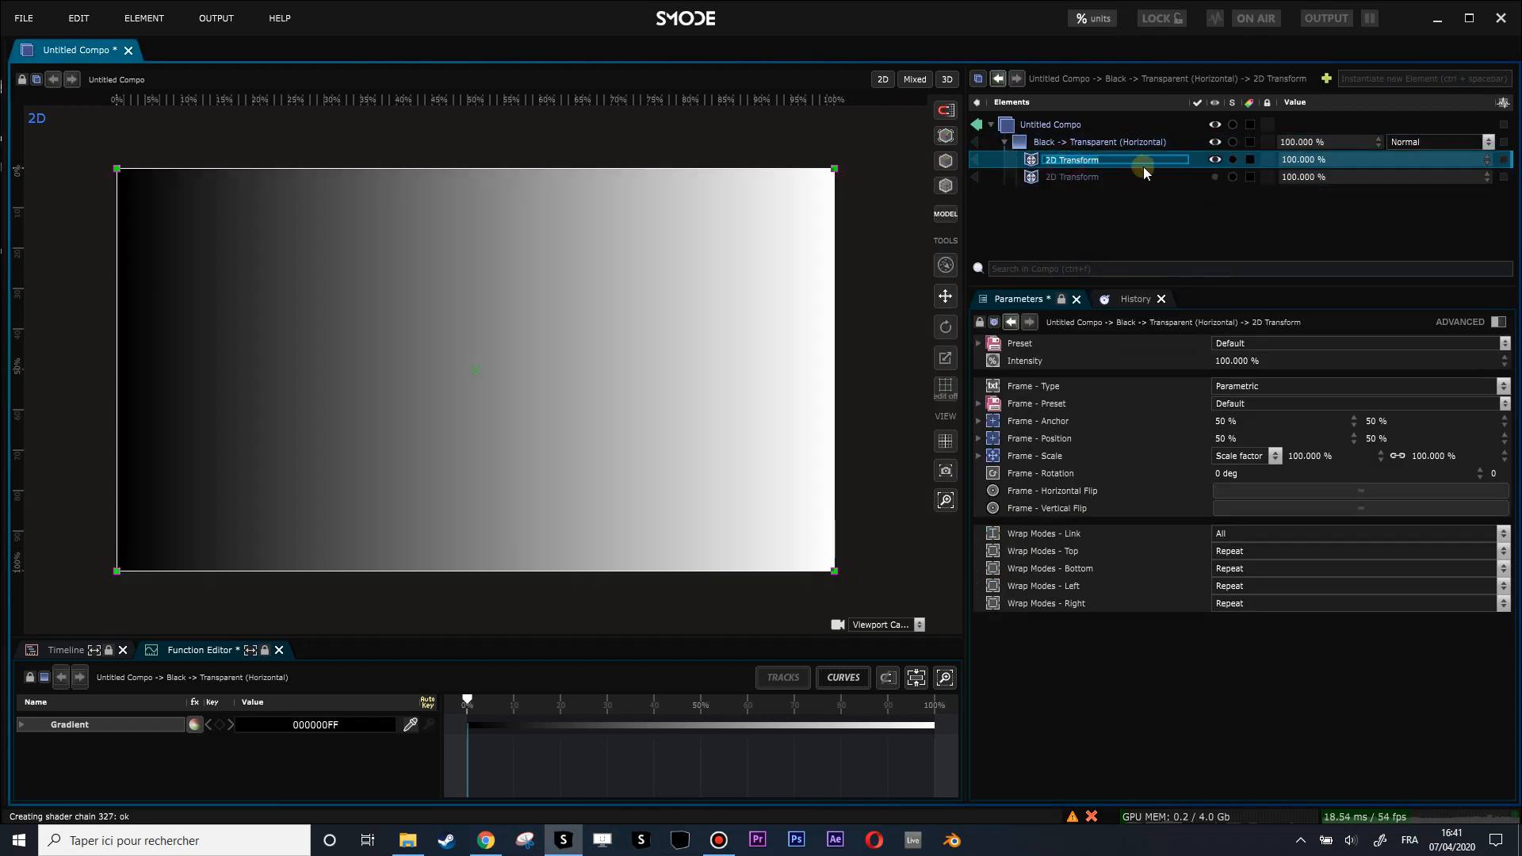
pyautogui.write('Loop')
pyautogui.press('Return')
pyautogui.rightClick(1226, 440)
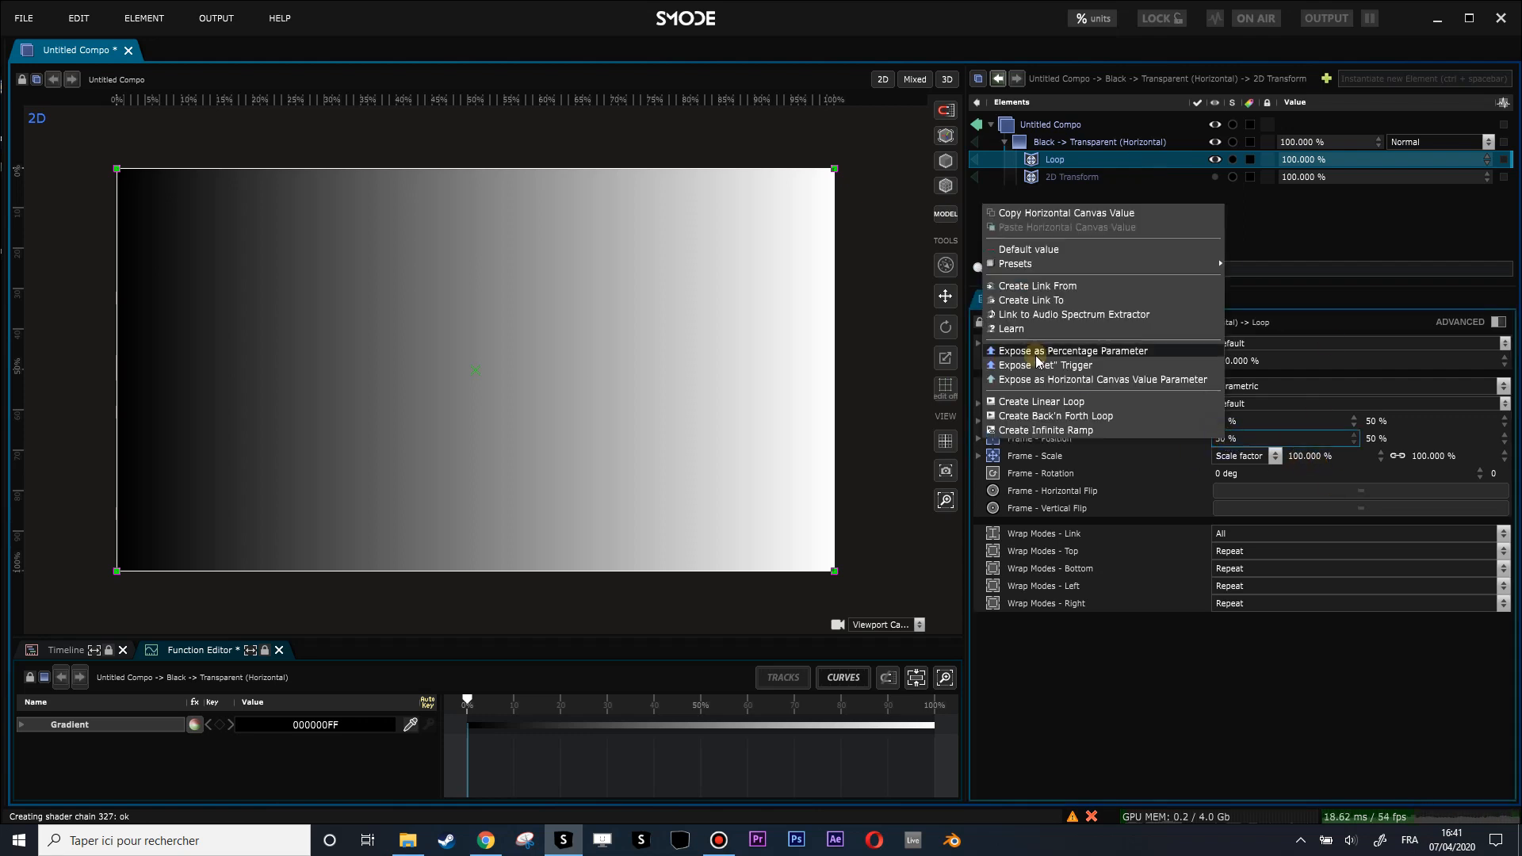
pyautogui.click(1054, 403)
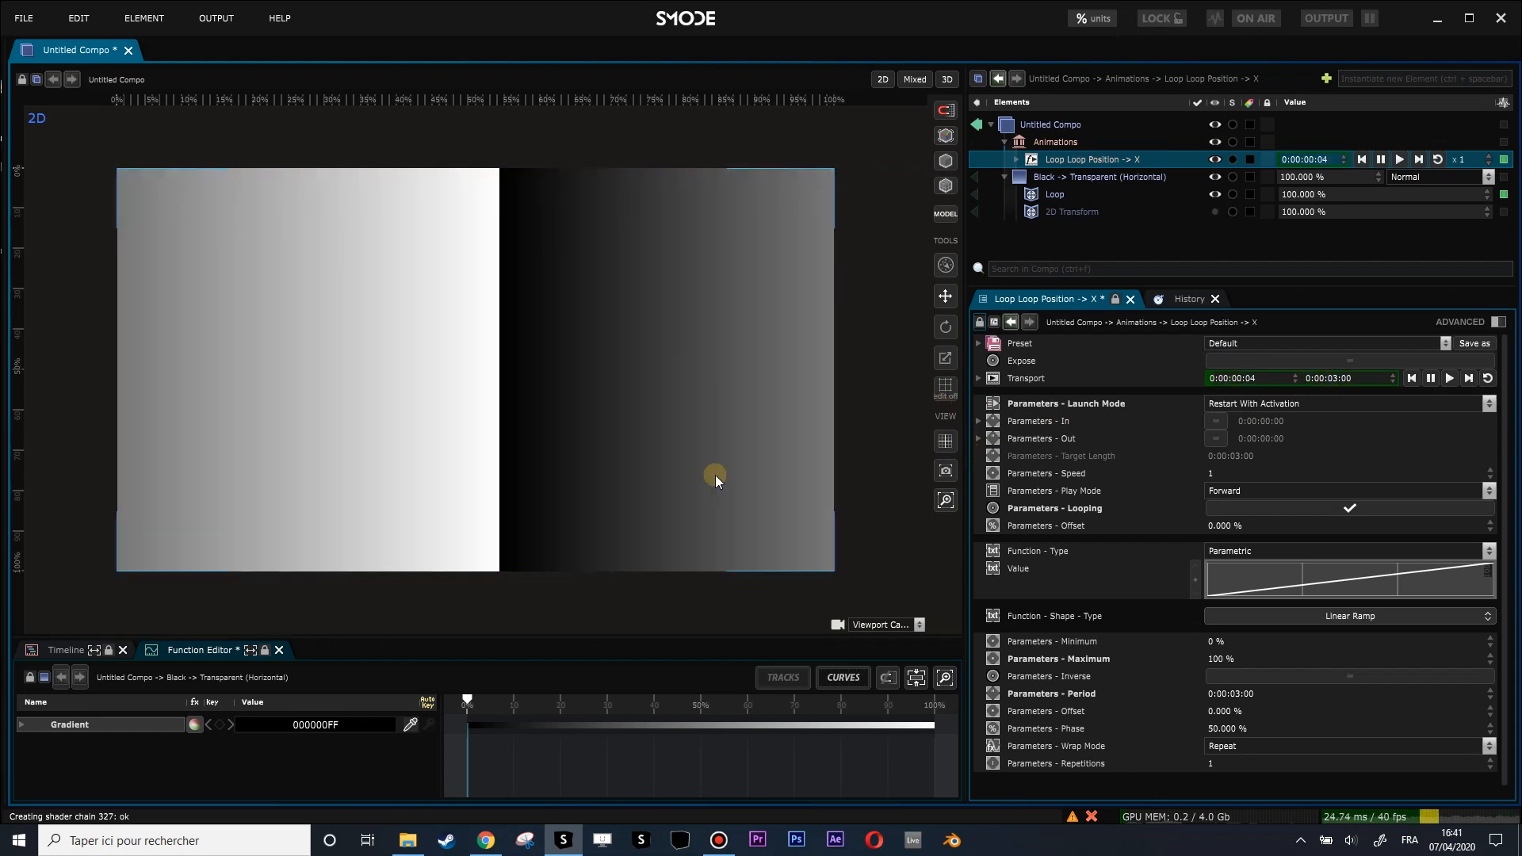
# - Add an extra renderer to the gradient layer and rename the first Parametric renderer "size1"
pyautogui.click(1032, 181)
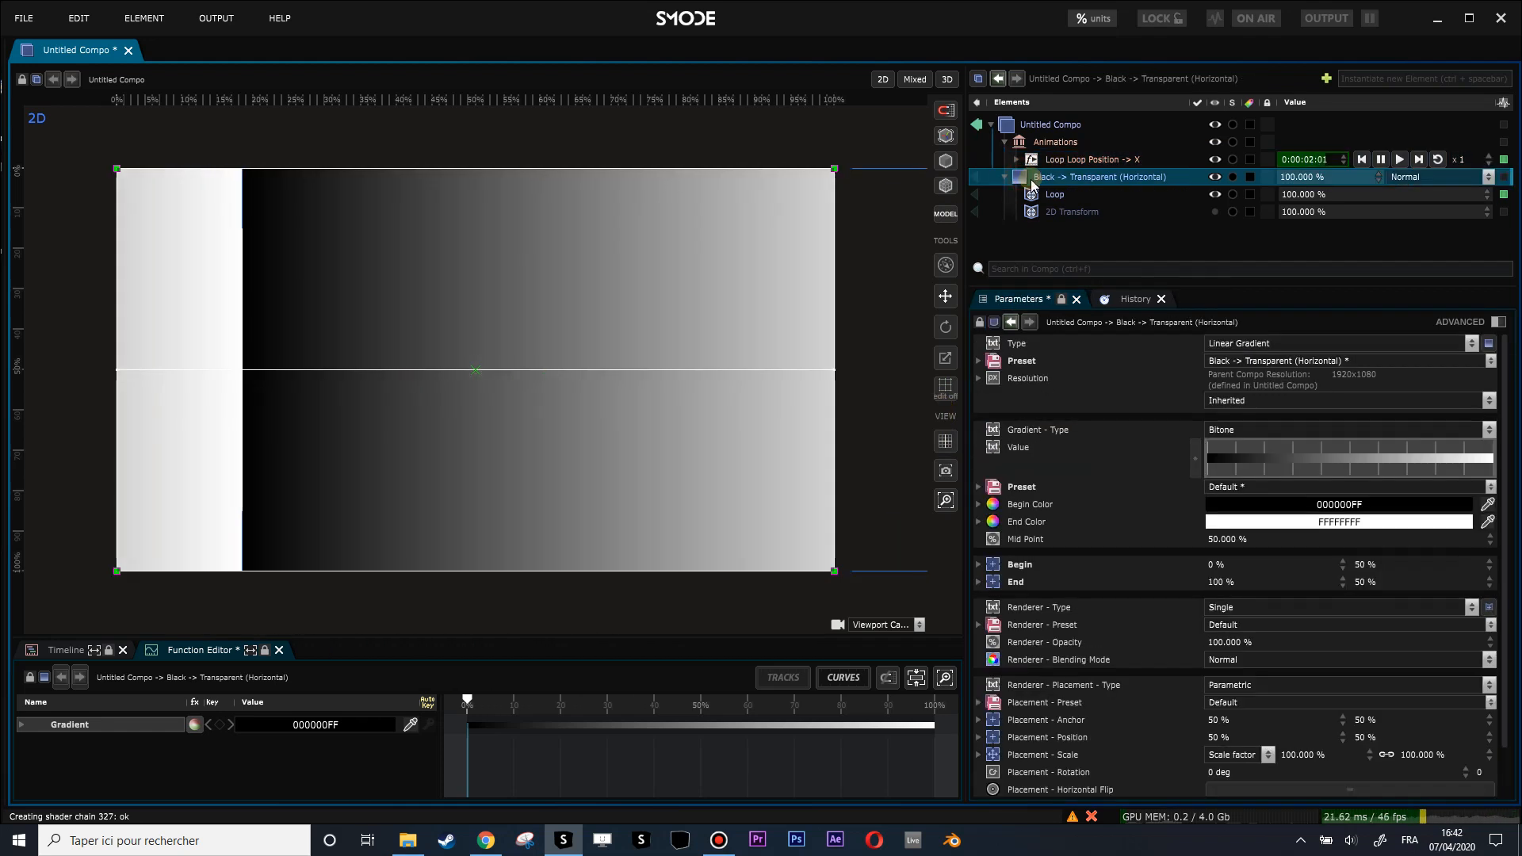
pyautogui.hotkey('ctrl', 'r')
pyautogui.doubleClick(1061, 198)
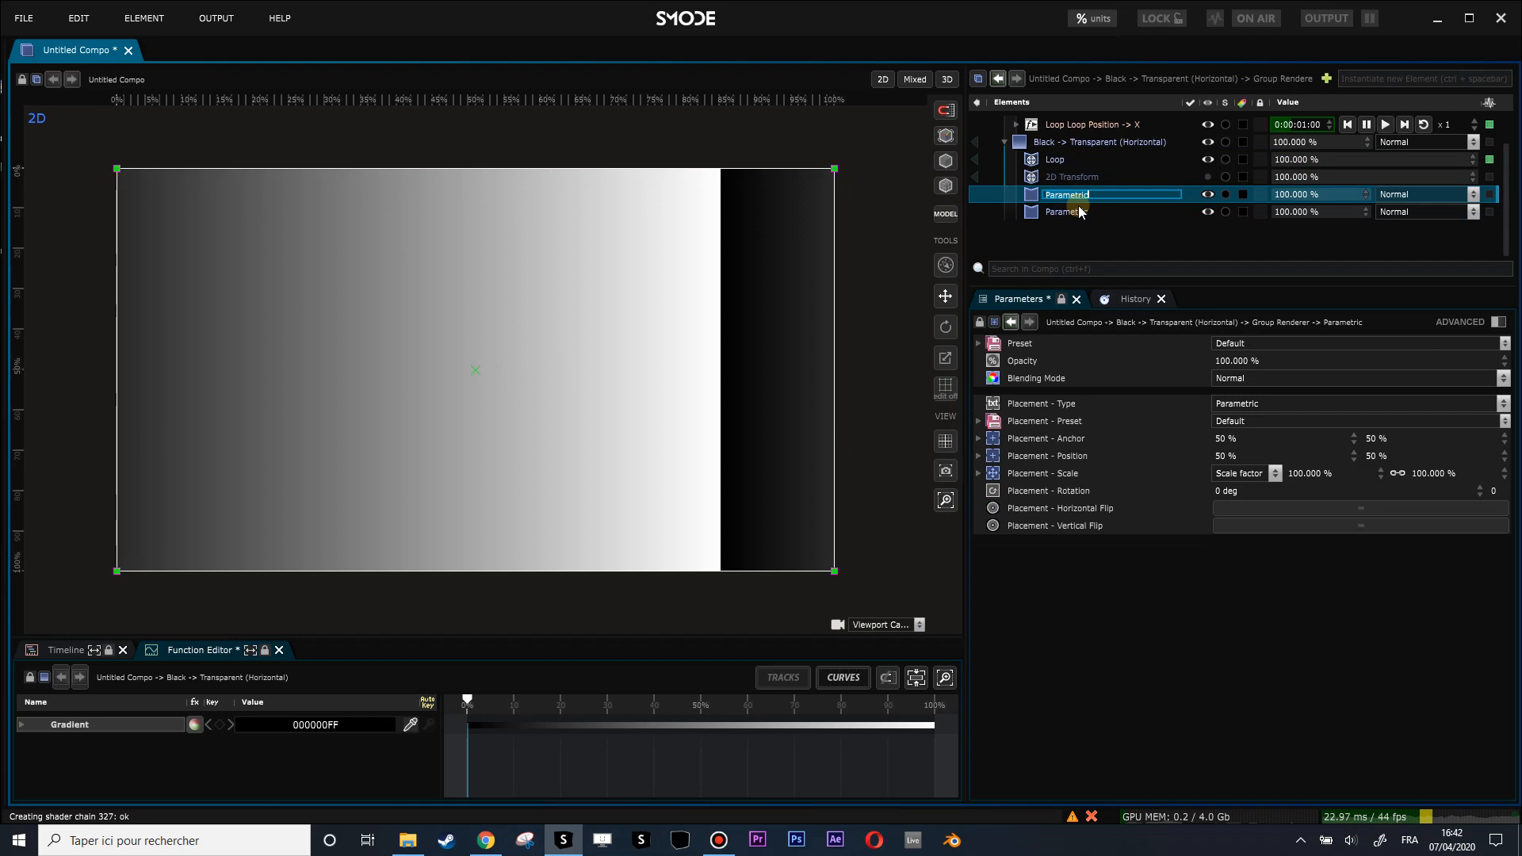
pyautogui.write('siz')
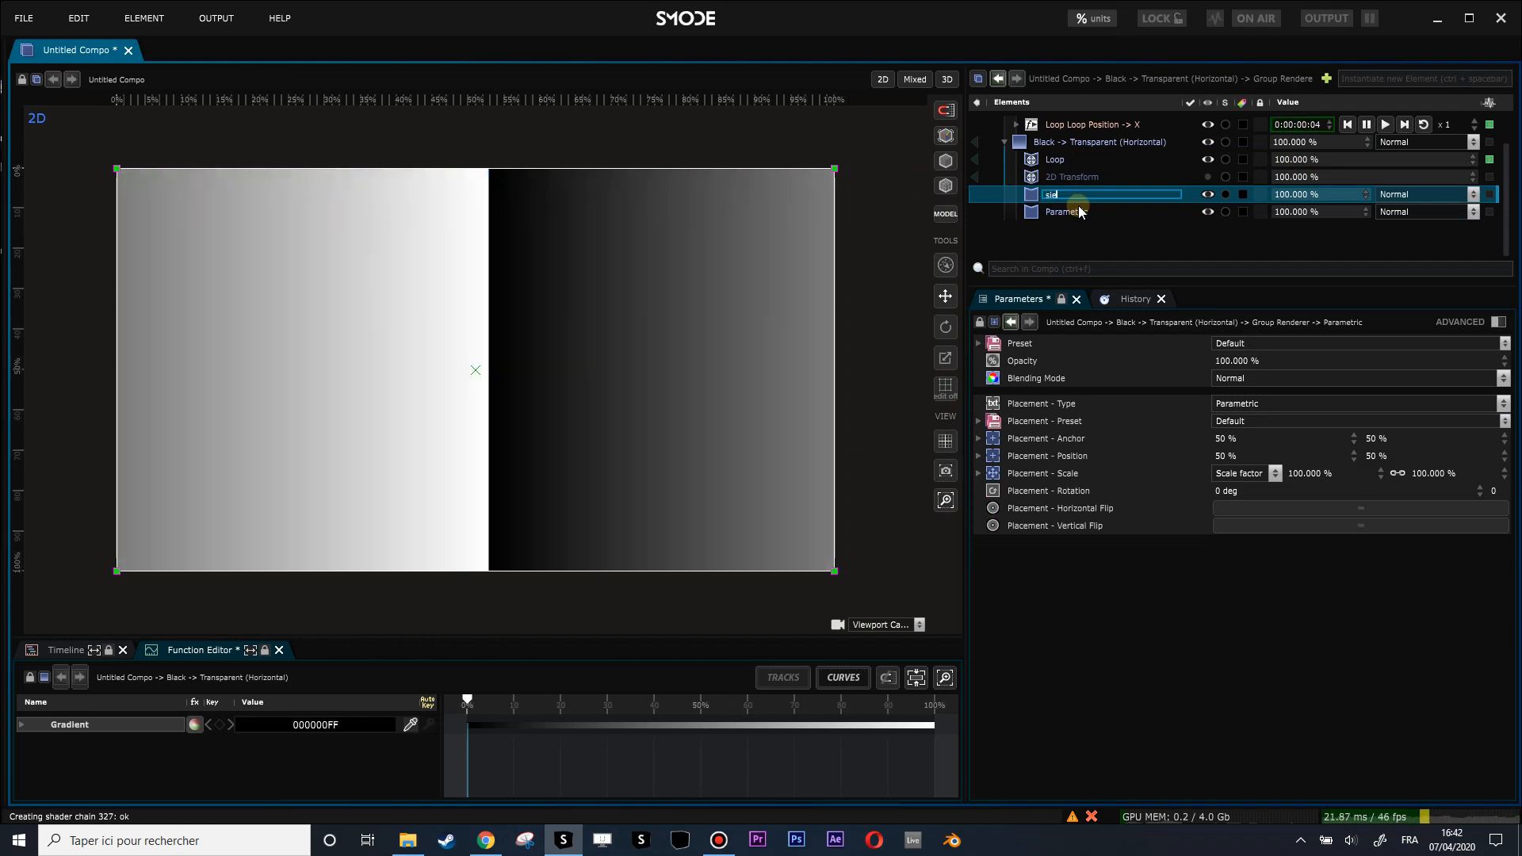
pyautogui.write('1')
pyautogui.click(1057, 194)
pyautogui.write('e')
pyautogui.press('Return')
# - Duplicate the size1 renderer three times and delete the leftover Parametric renderer
pyautogui.hotkey('ctrl', 'd')
pyautogui.hotkey('ctrl', 'd')
pyautogui.hotkey('ctrl', 'd')
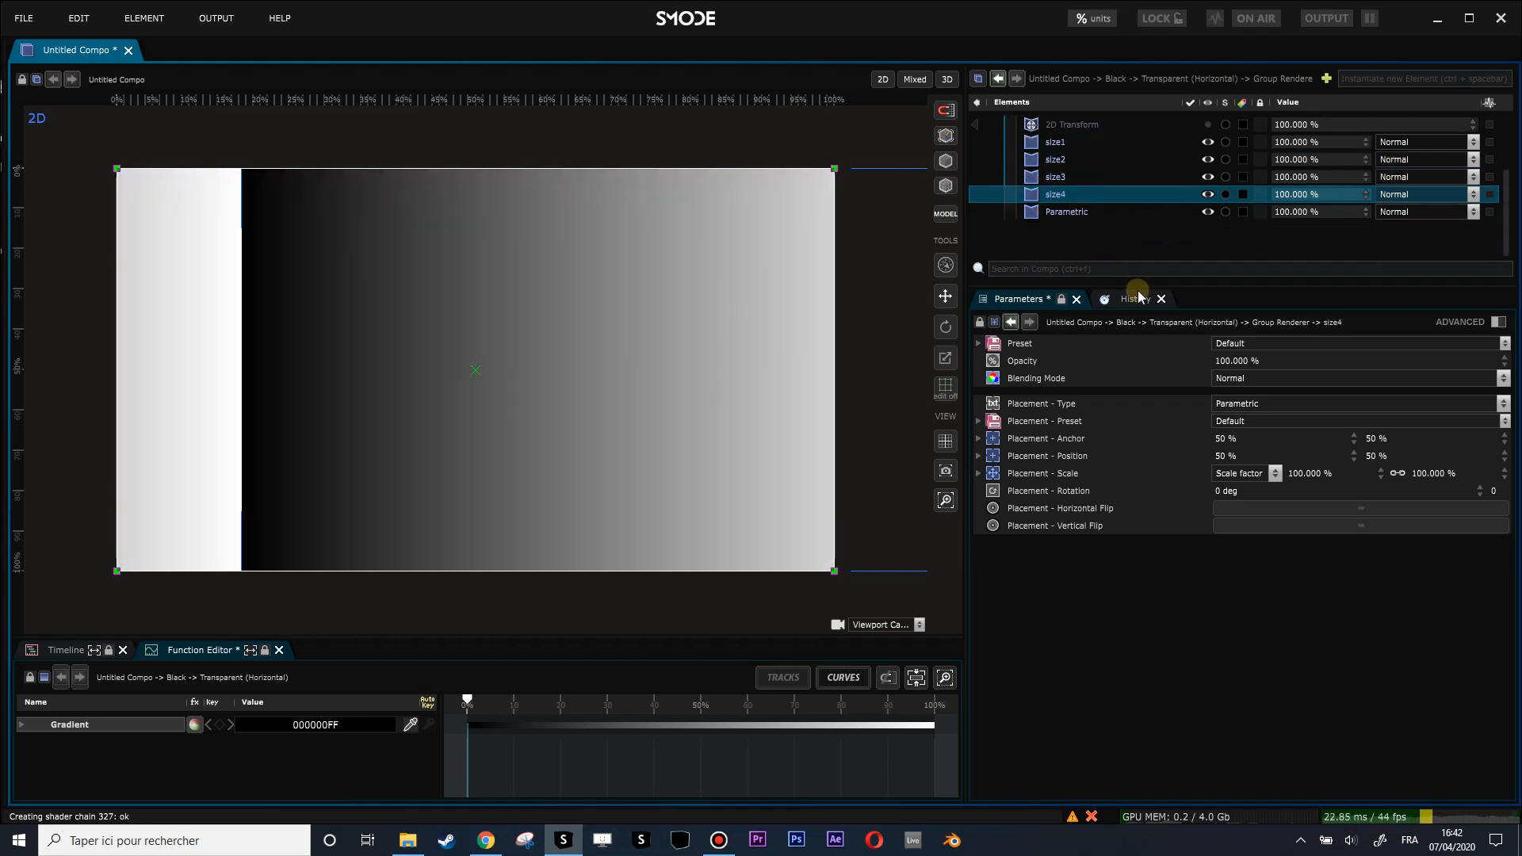
pyautogui.moveTo(1139, 281); pyautogui.dragTo(1106, 395)
pyautogui.click(1068, 300)
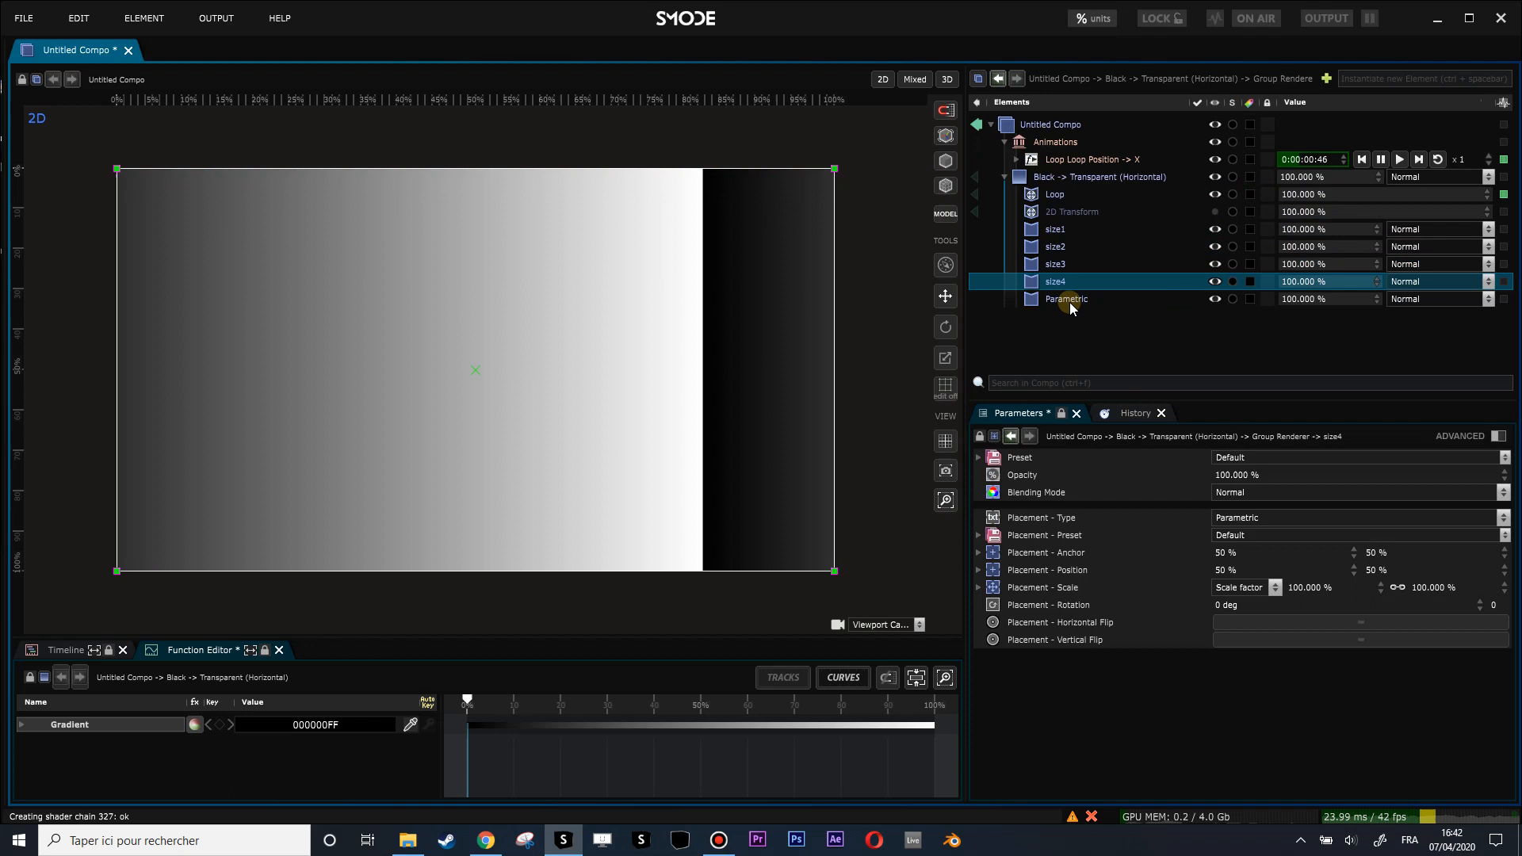
# - Place the inactive 2D Transform under size4 with a copy under size3, and deactivate the size4 renderer
pyautogui.moveTo(1072, 211); pyautogui.dragTo(1051, 249)
pyautogui.click(1034, 281)
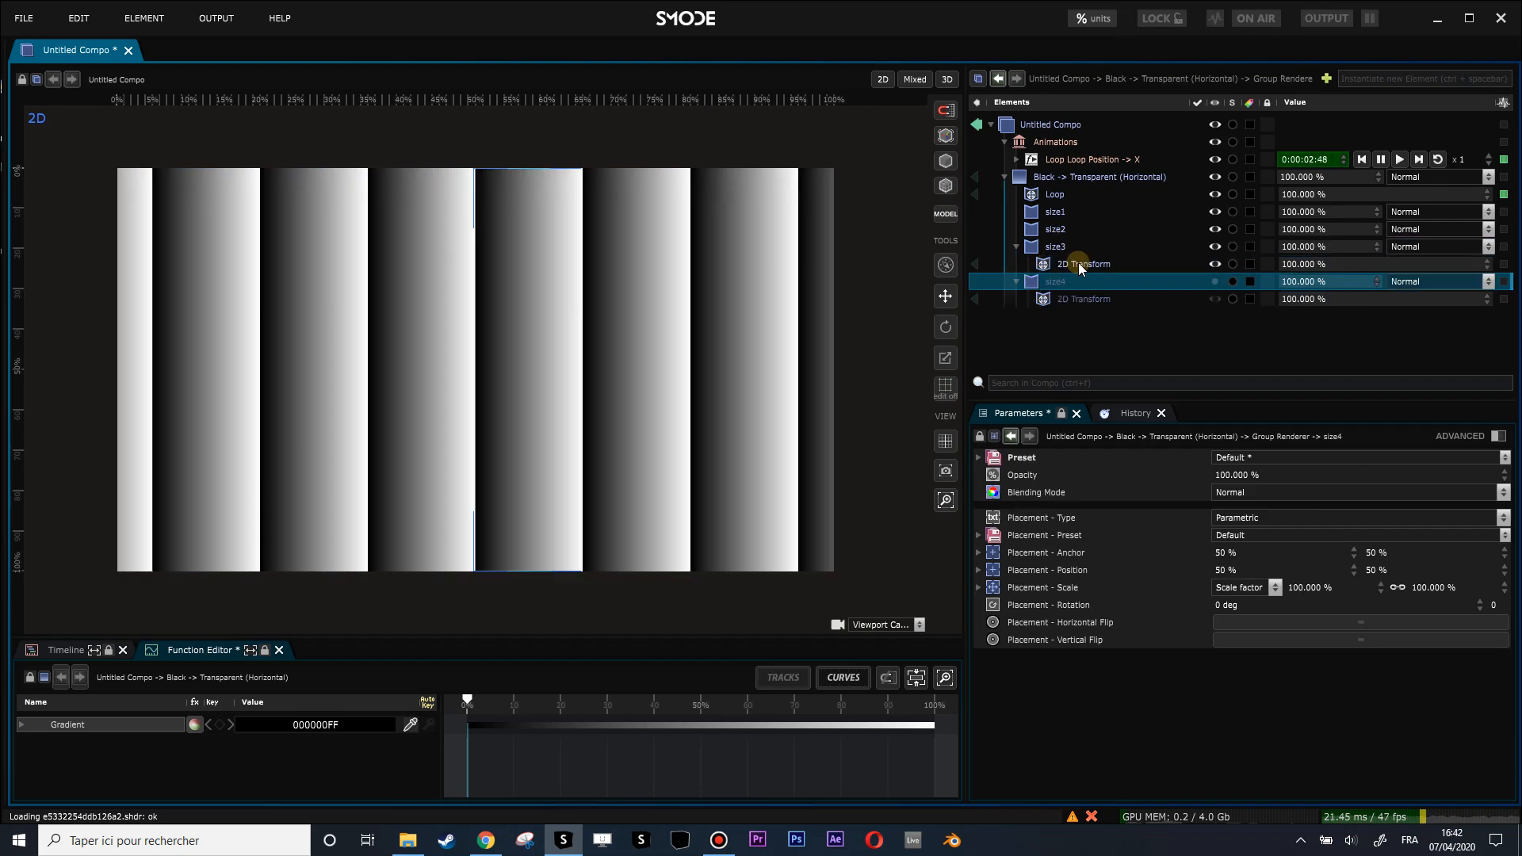
# - Set the horizontal frame scale of size3's 2D Transform to 8%
pyautogui.click(1078, 264)
pyautogui.moveTo(1314, 566)
pyautogui.mouseDown()
pyautogui.moveTo(1314, 615)
pyautogui.moveTo(1314, 577)
pyautogui.mouseUp()
pyautogui.click(1109, 300)
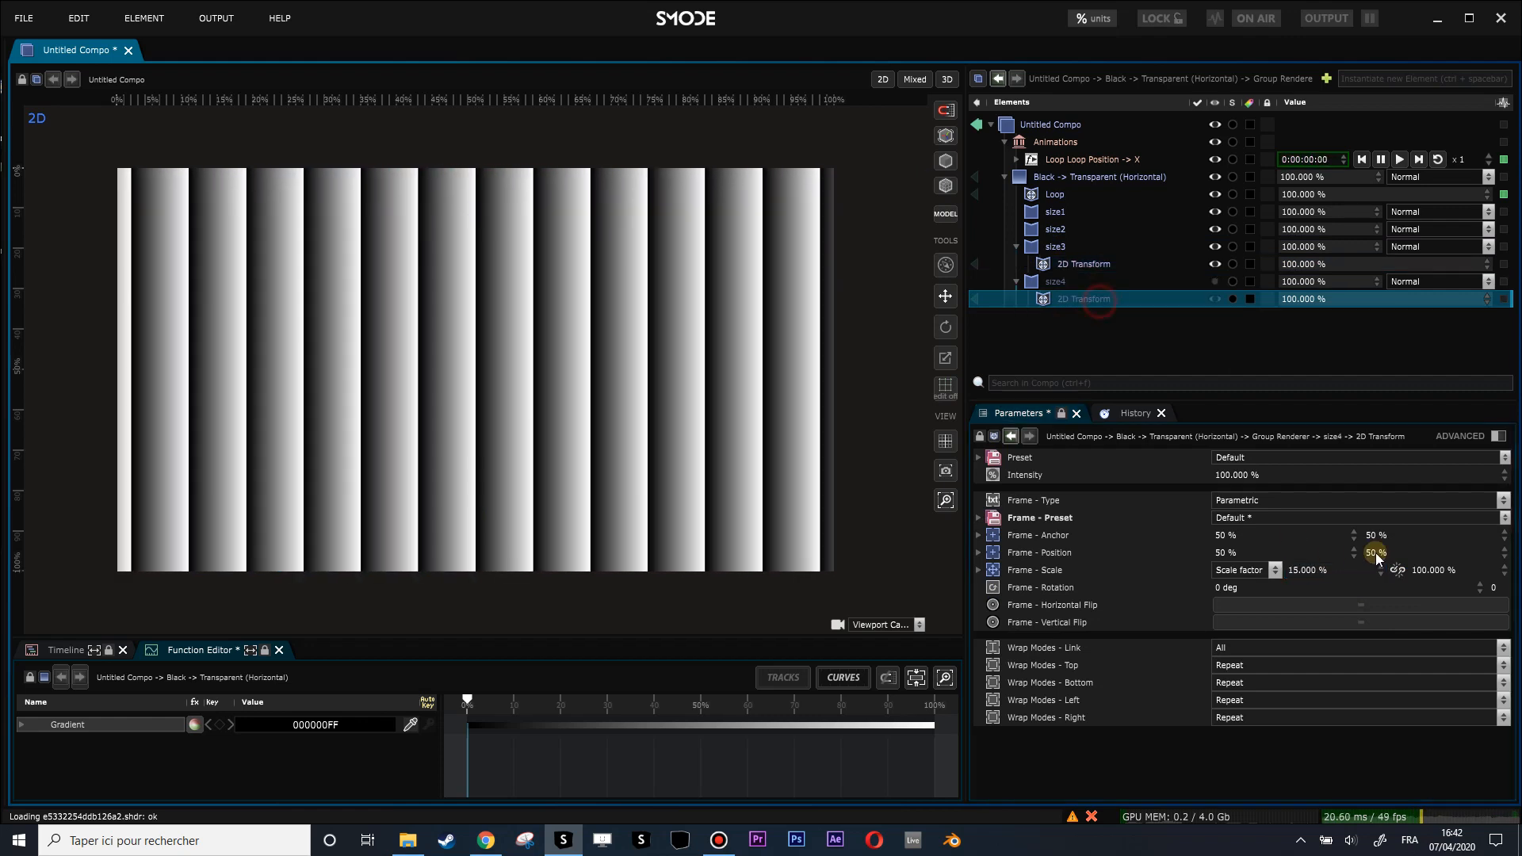
pyautogui.click(1109, 264)
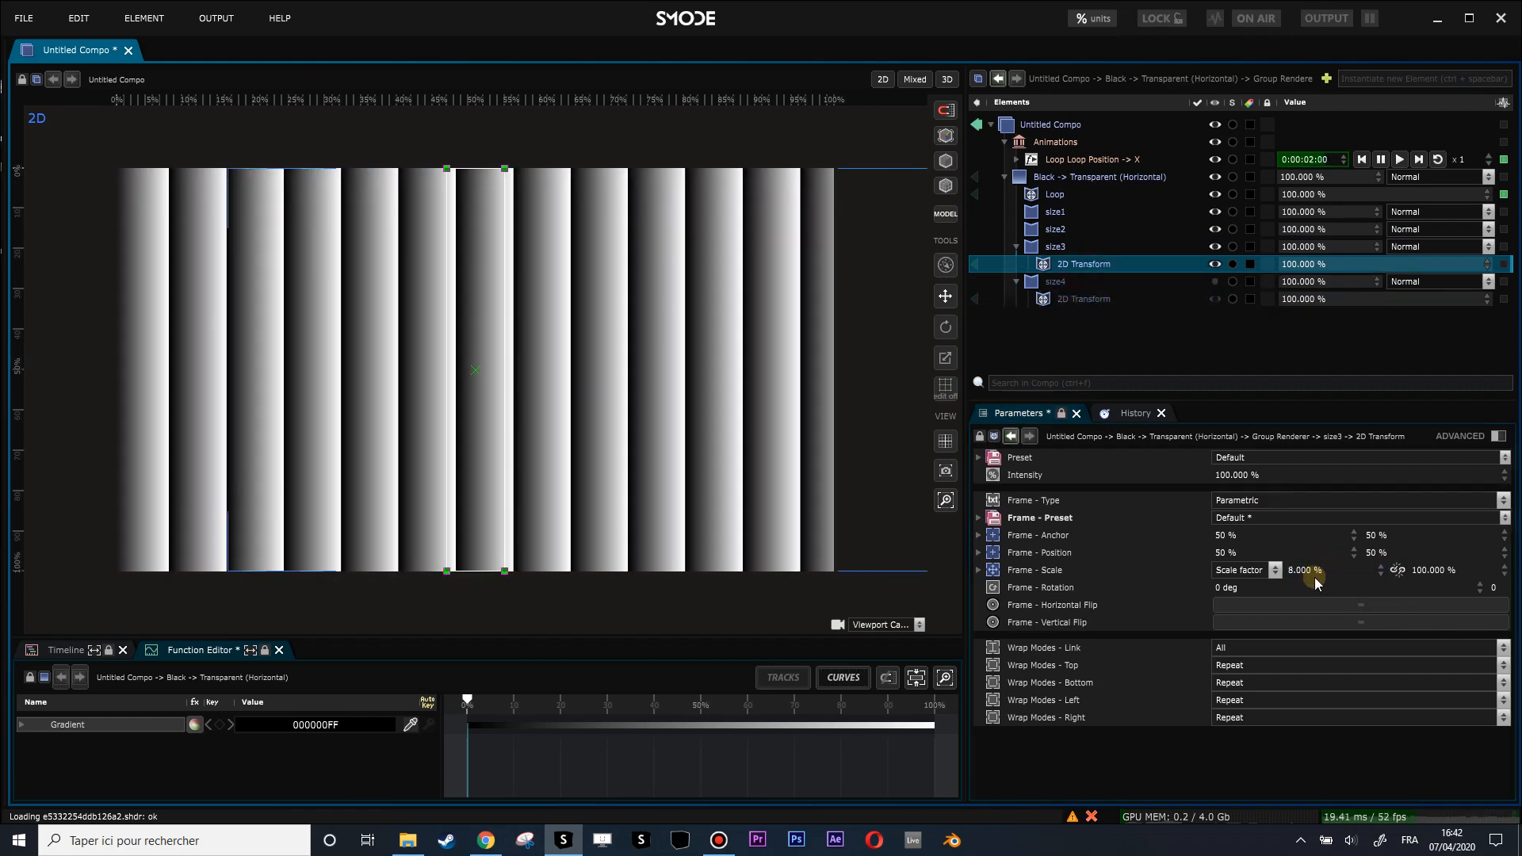
# - Copy the 2D Transform to size2 with a 3% horizontal scale, and deactivate the size3 renderer
pyautogui.moveTo(1087, 264); pyautogui.dragTo(1055, 232)
pyautogui.doubleClick(1050, 267)
pyautogui.click(1064, 246)
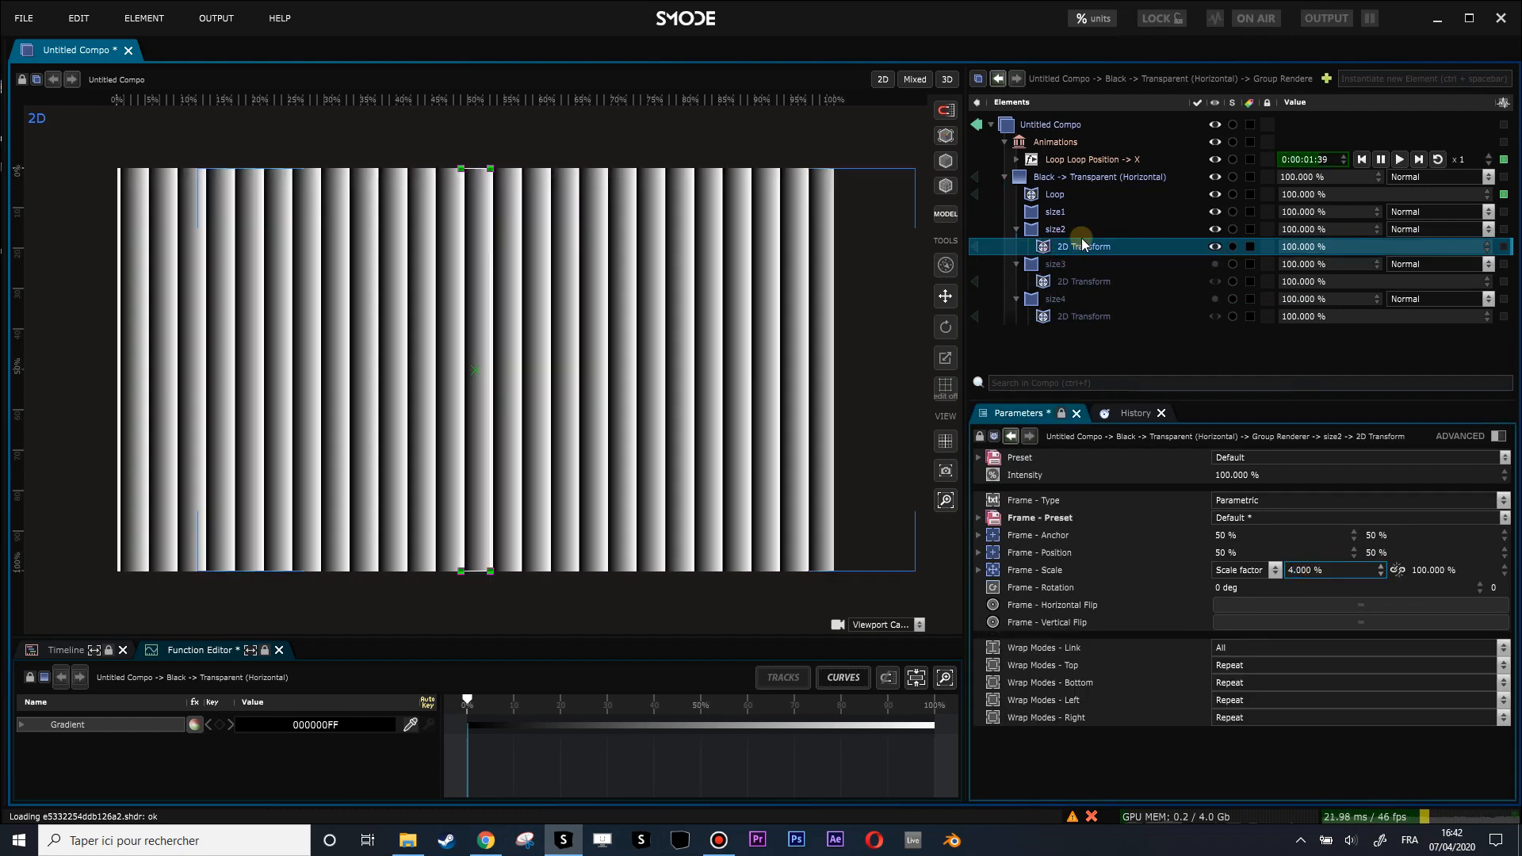
pyautogui.doubleClick(1304, 564)
pyautogui.write('3')
pyautogui.press('Return')
# - Copy the 2D Transform to size1 with a 1% horizontal scale, and deactivate the size2 renderer
pyautogui.moveTo(1087, 252); pyautogui.dragTo(1076, 215)
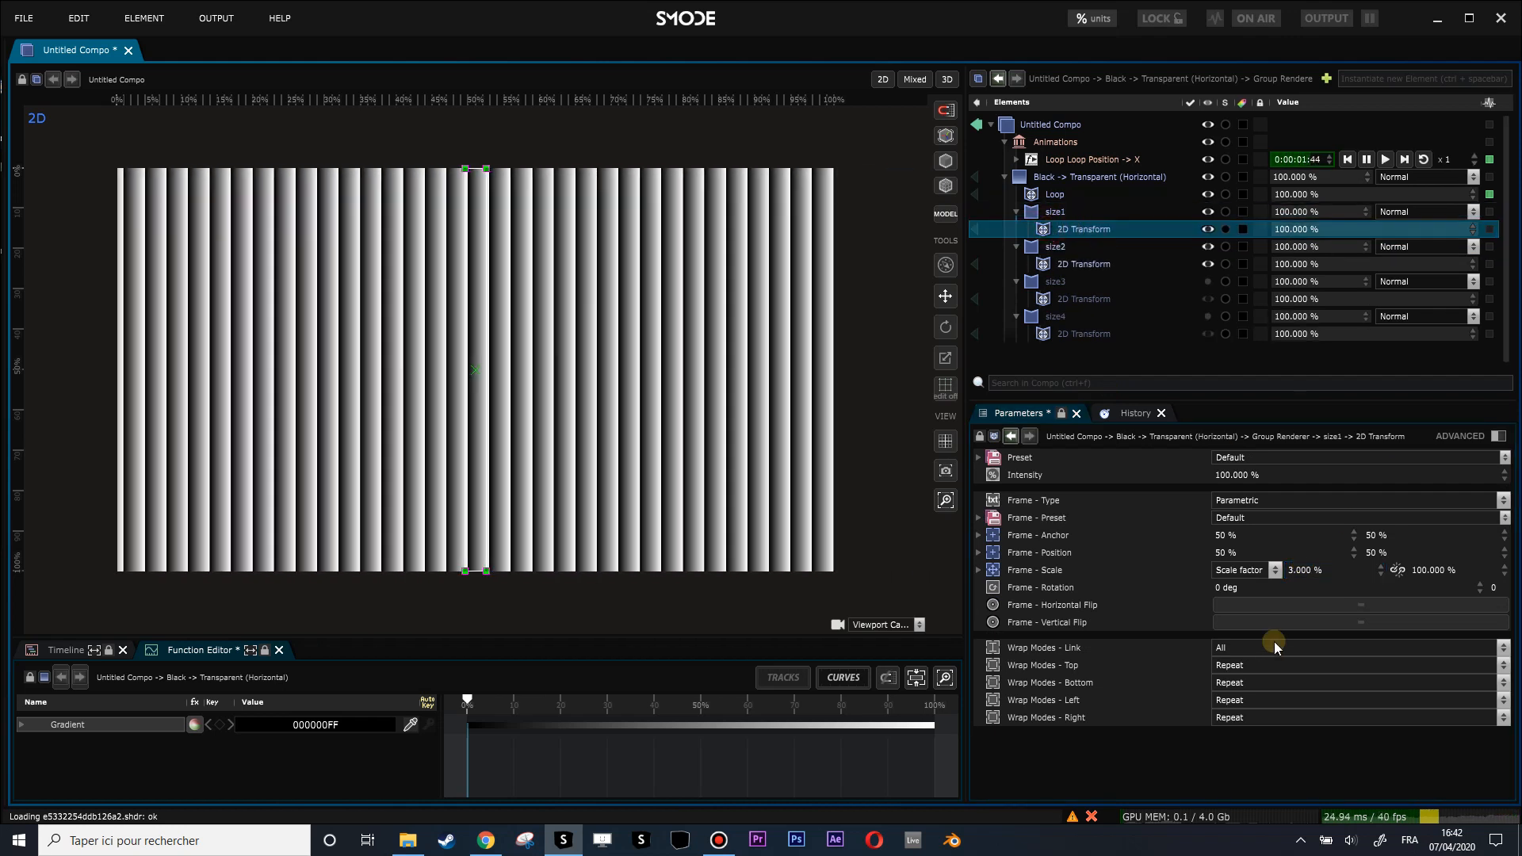
pyautogui.doubleClick(1336, 570)
pyautogui.write('2')
pyautogui.press('Return')
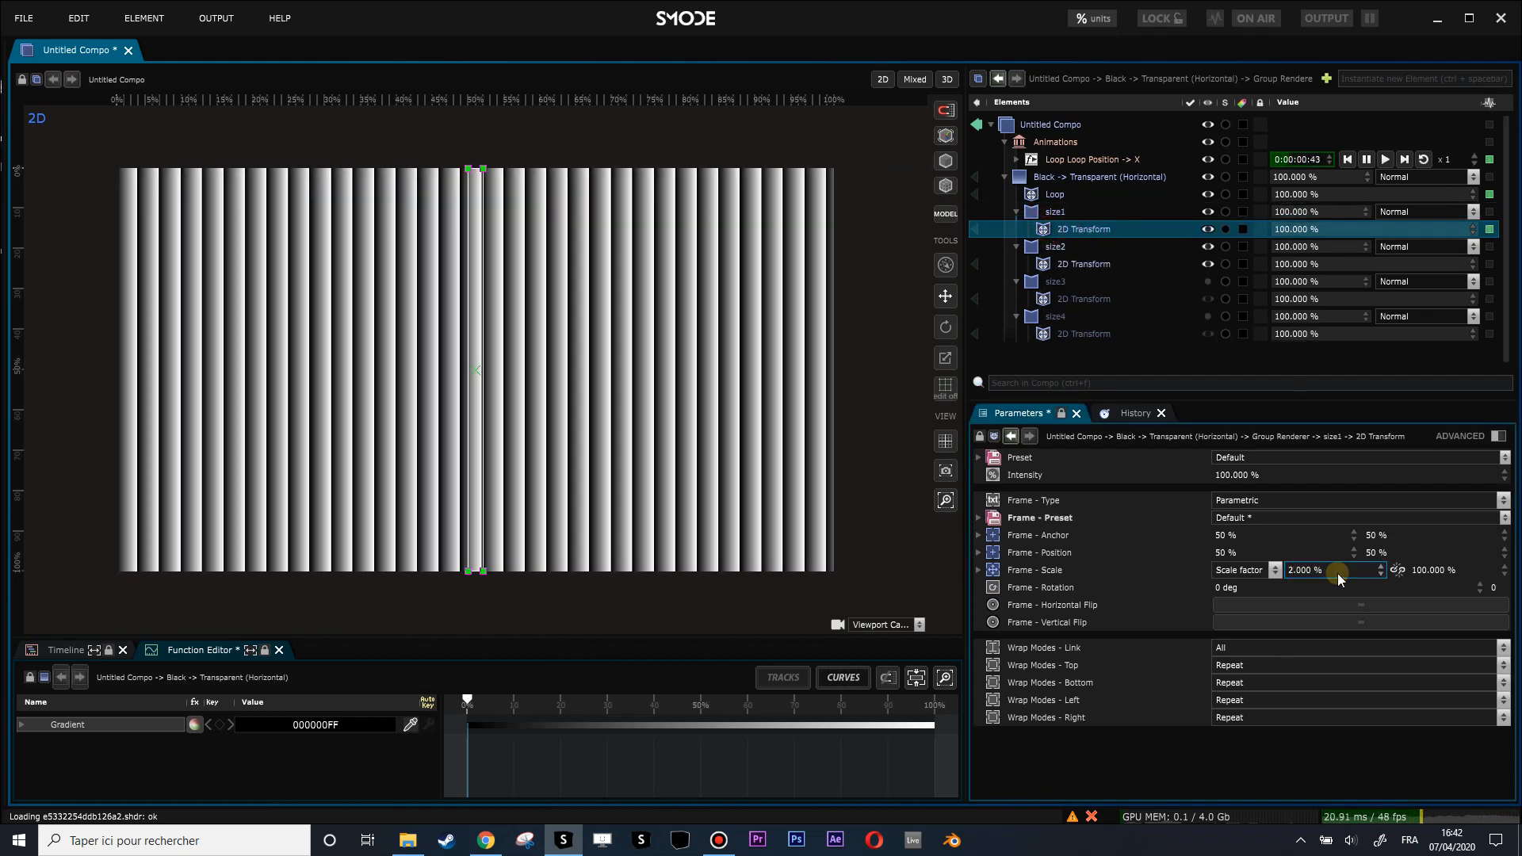
pyautogui.doubleClick(1335, 567)
pyautogui.write('1')
pyautogui.press('Return')
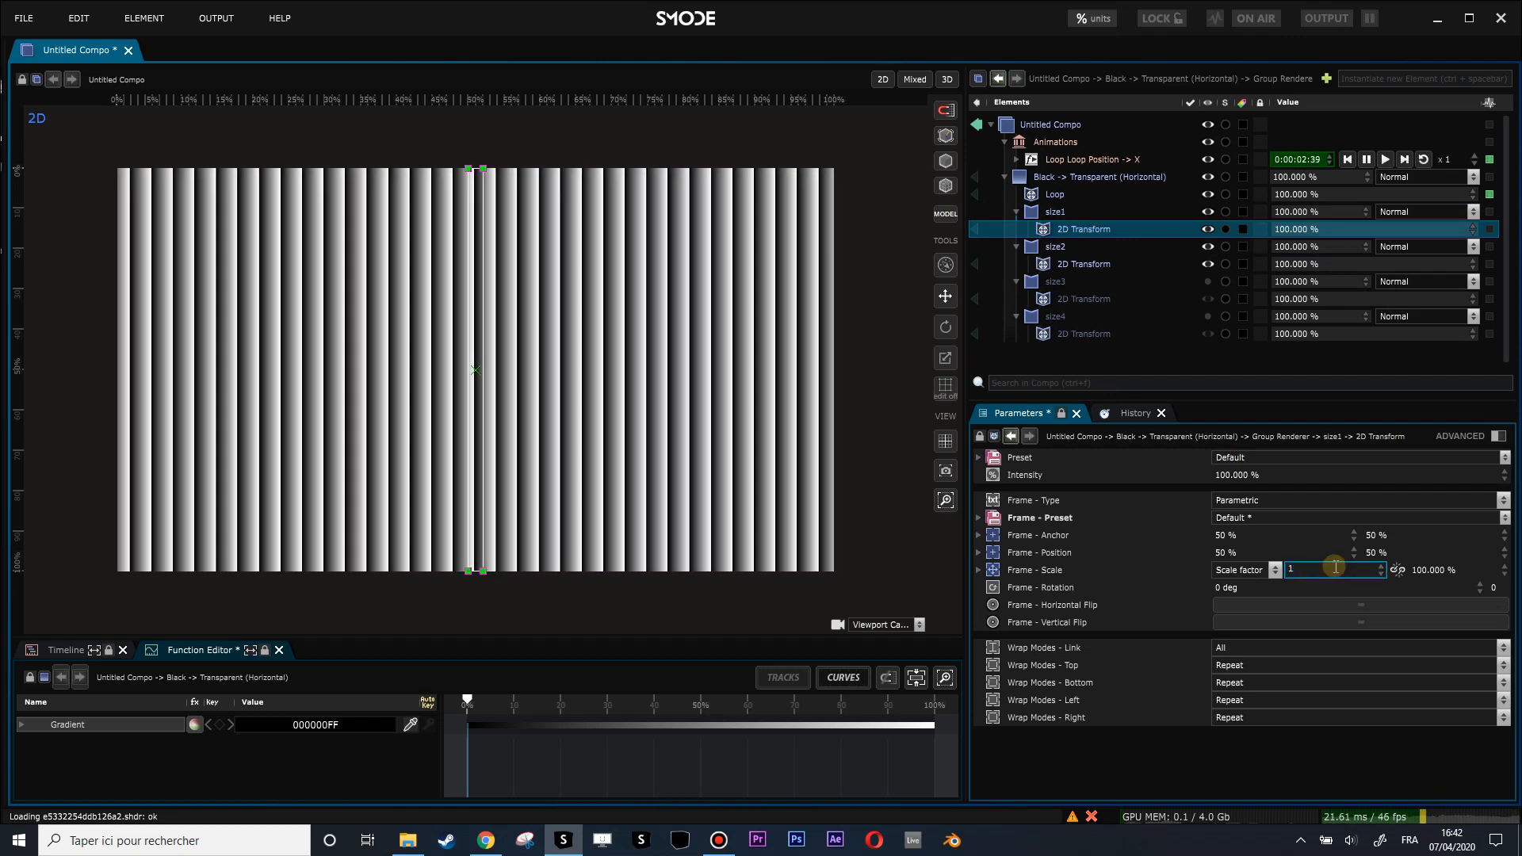
pyautogui.click(1054, 247)
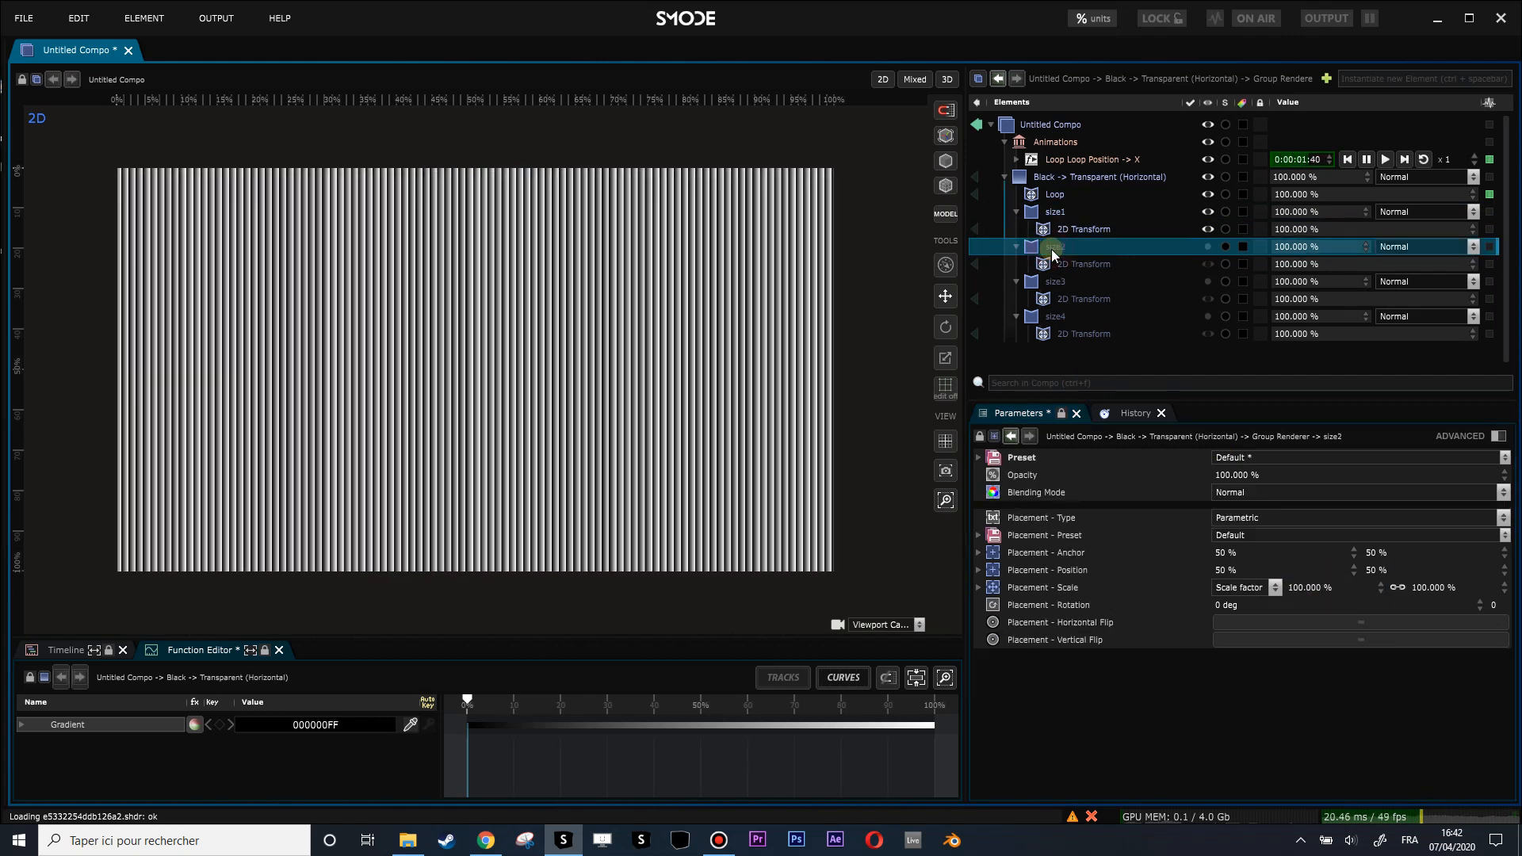
# - Set the horizontal frame scale of size1's 2D Transform to 2%, and fine-tune it to 1.62%
pyautogui.scroll(3, 664, 315)
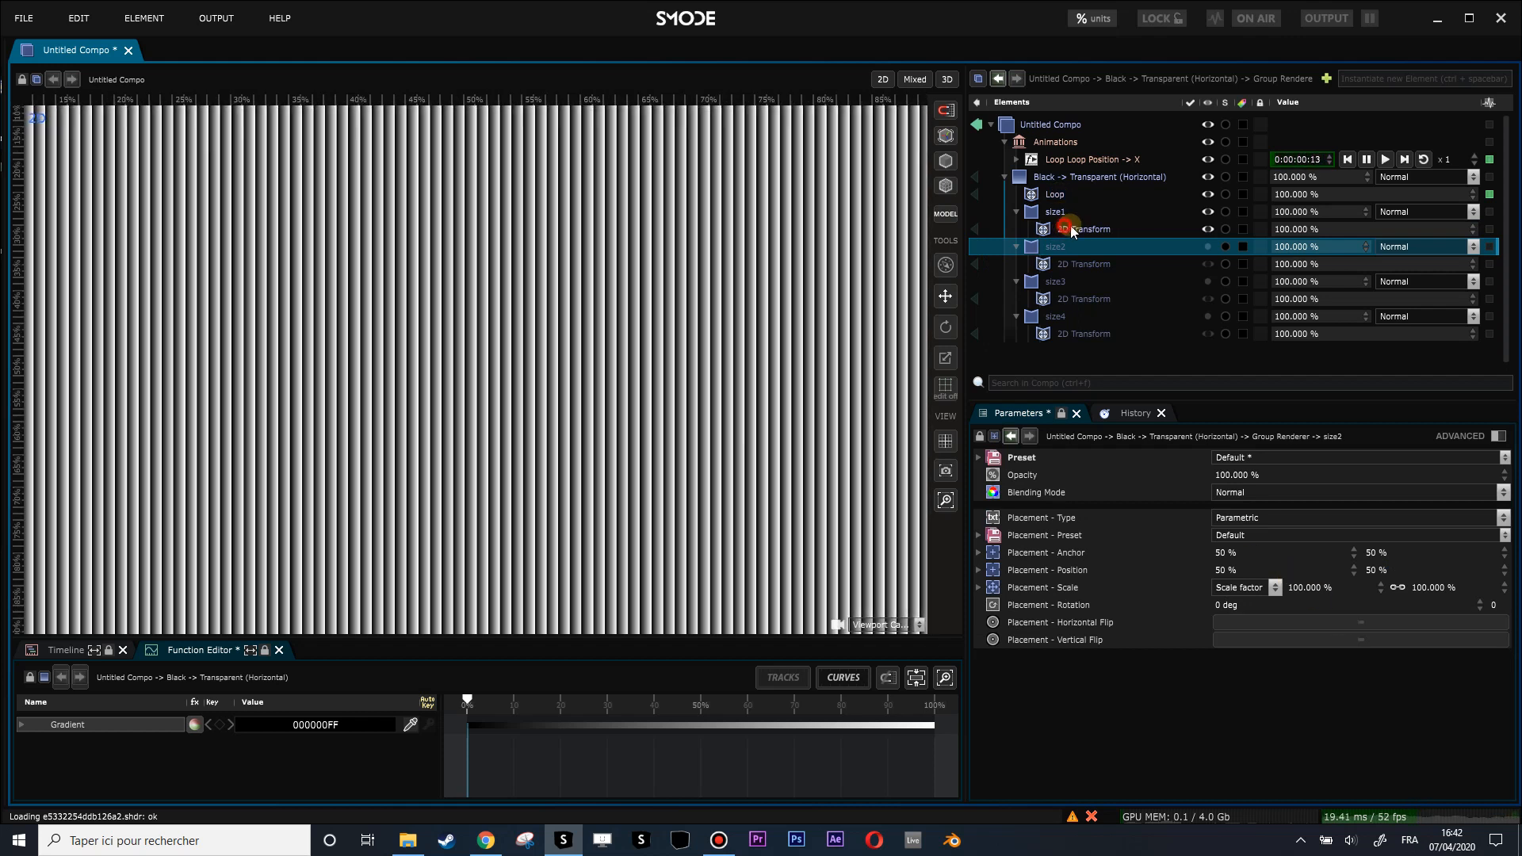
pyautogui.click(1066, 229)
pyautogui.doubleClick(1321, 570)
pyautogui.write('2')
pyautogui.press('Return')
pyautogui.scroll(-3, 423, 227)
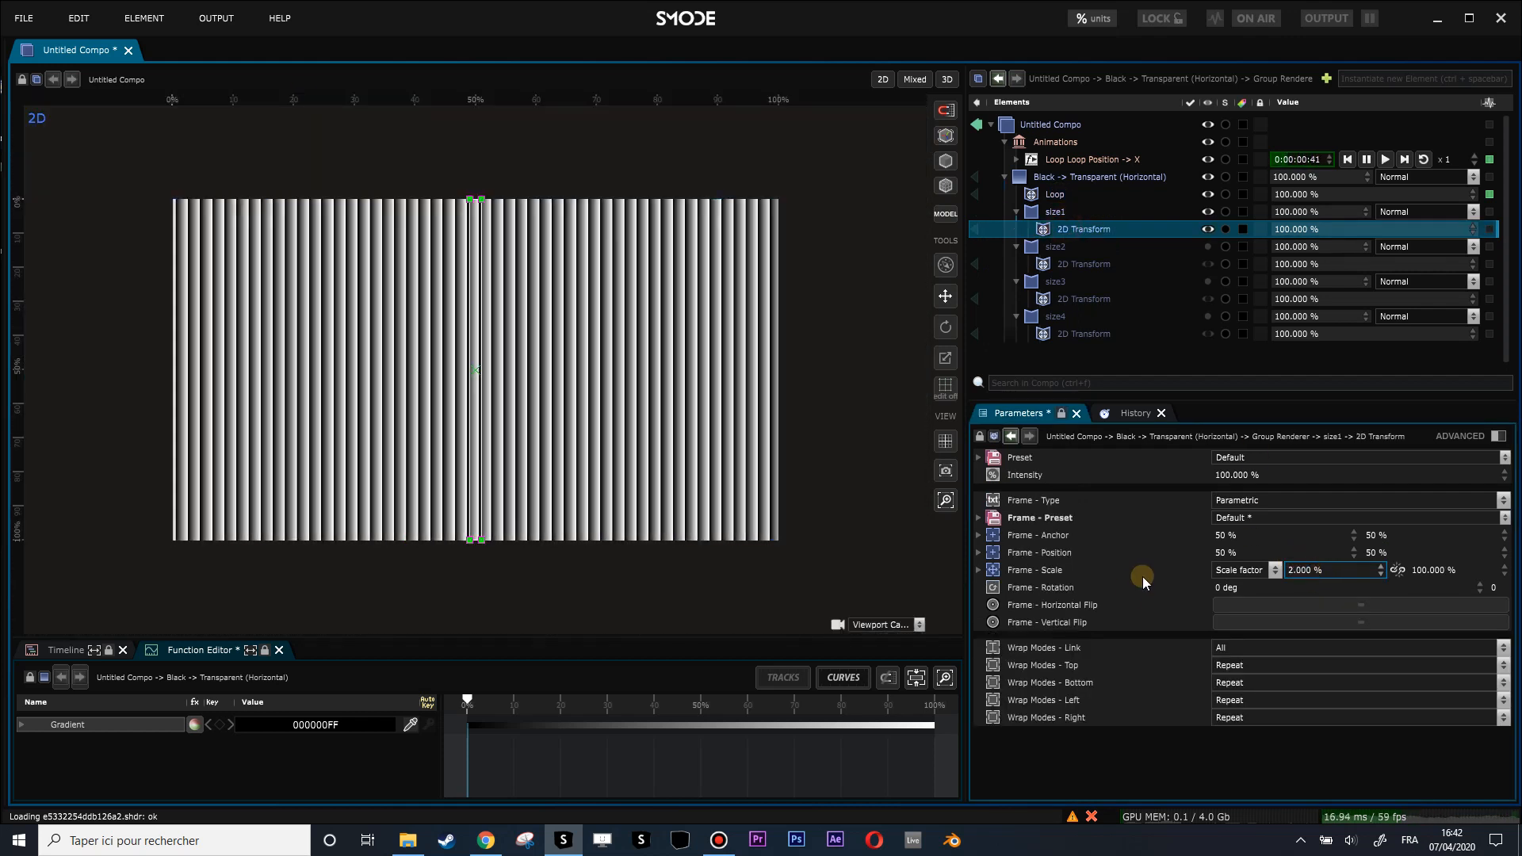
pyautogui.moveTo(1301, 570); pyautogui.dragTo(1300, 600)
pyautogui.scroll(5, 470, 330)
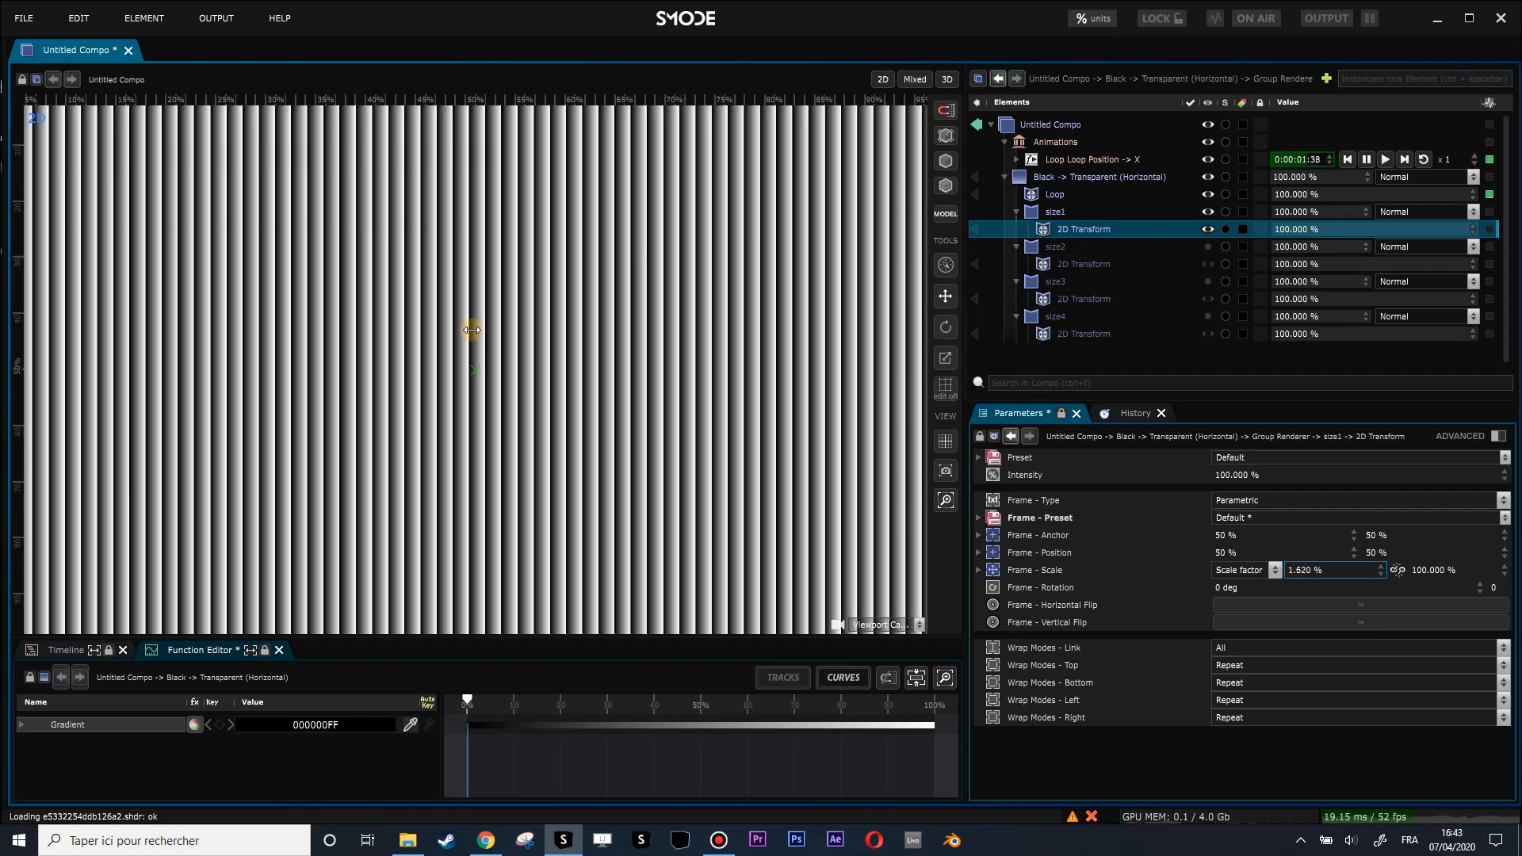
pyautogui.scroll(-2, 489, 340)
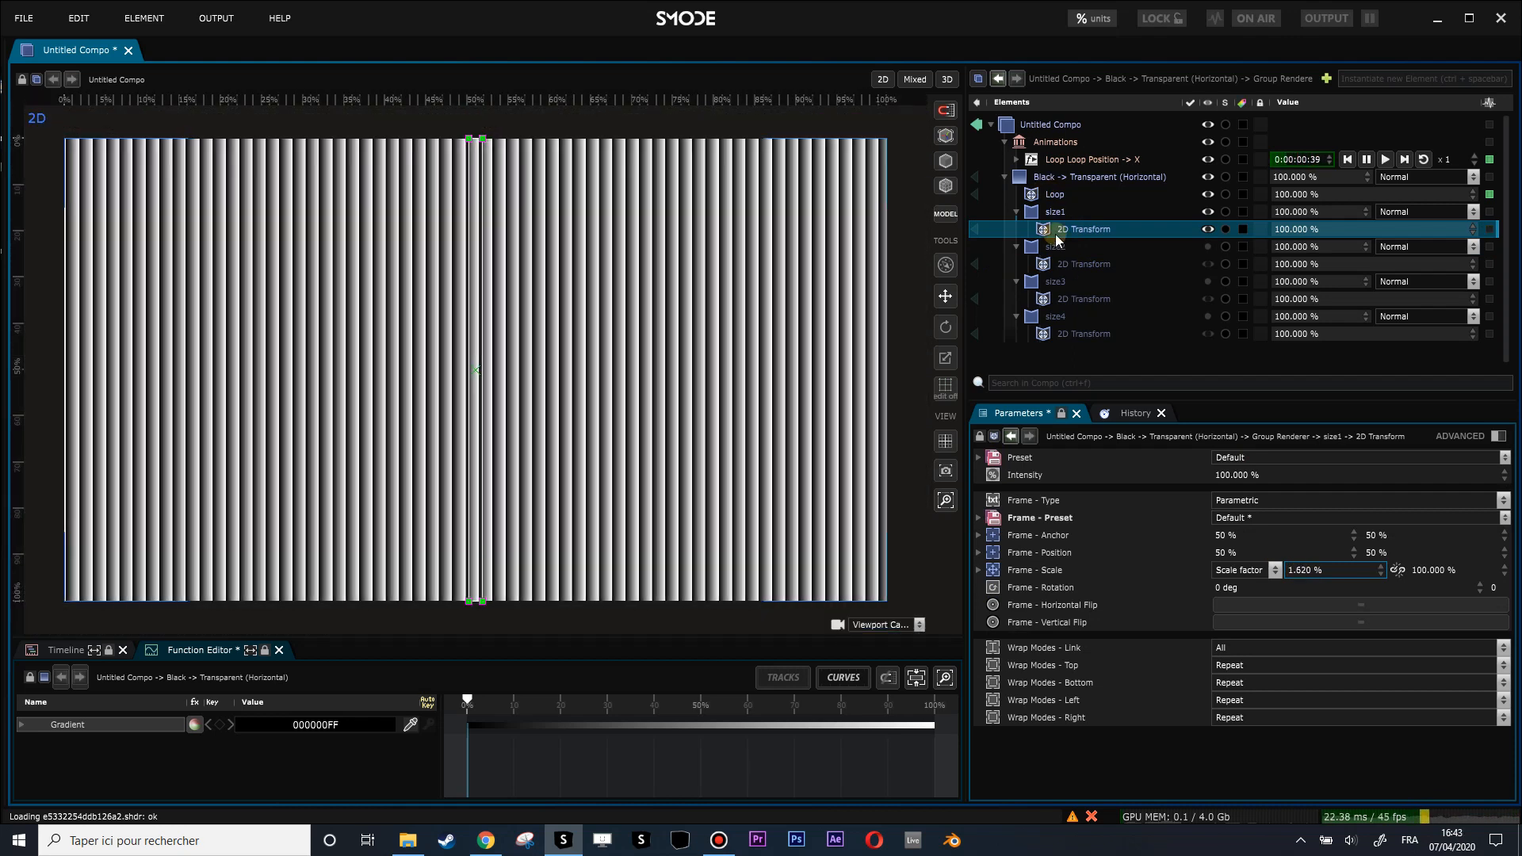
# - Collapse the size1 renderer and reactivate the size2, size3 and size4 renderers
pyautogui.click(1054, 211)
pyautogui.click(1016, 212)
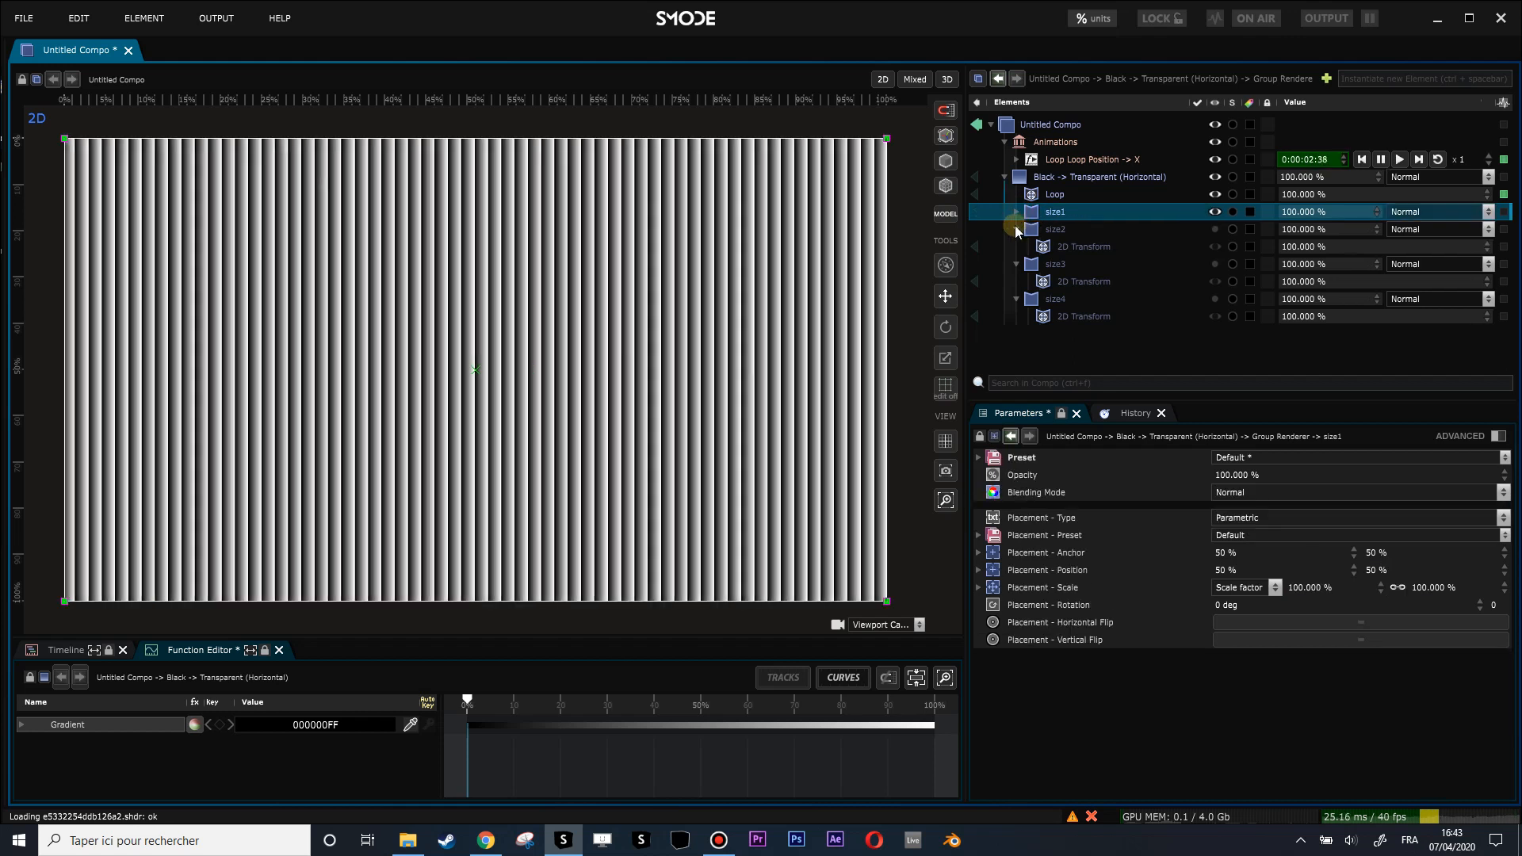
pyautogui.doubleClick(1039, 229)
pyautogui.doubleClick(1056, 262)
pyautogui.doubleClick(1054, 298)
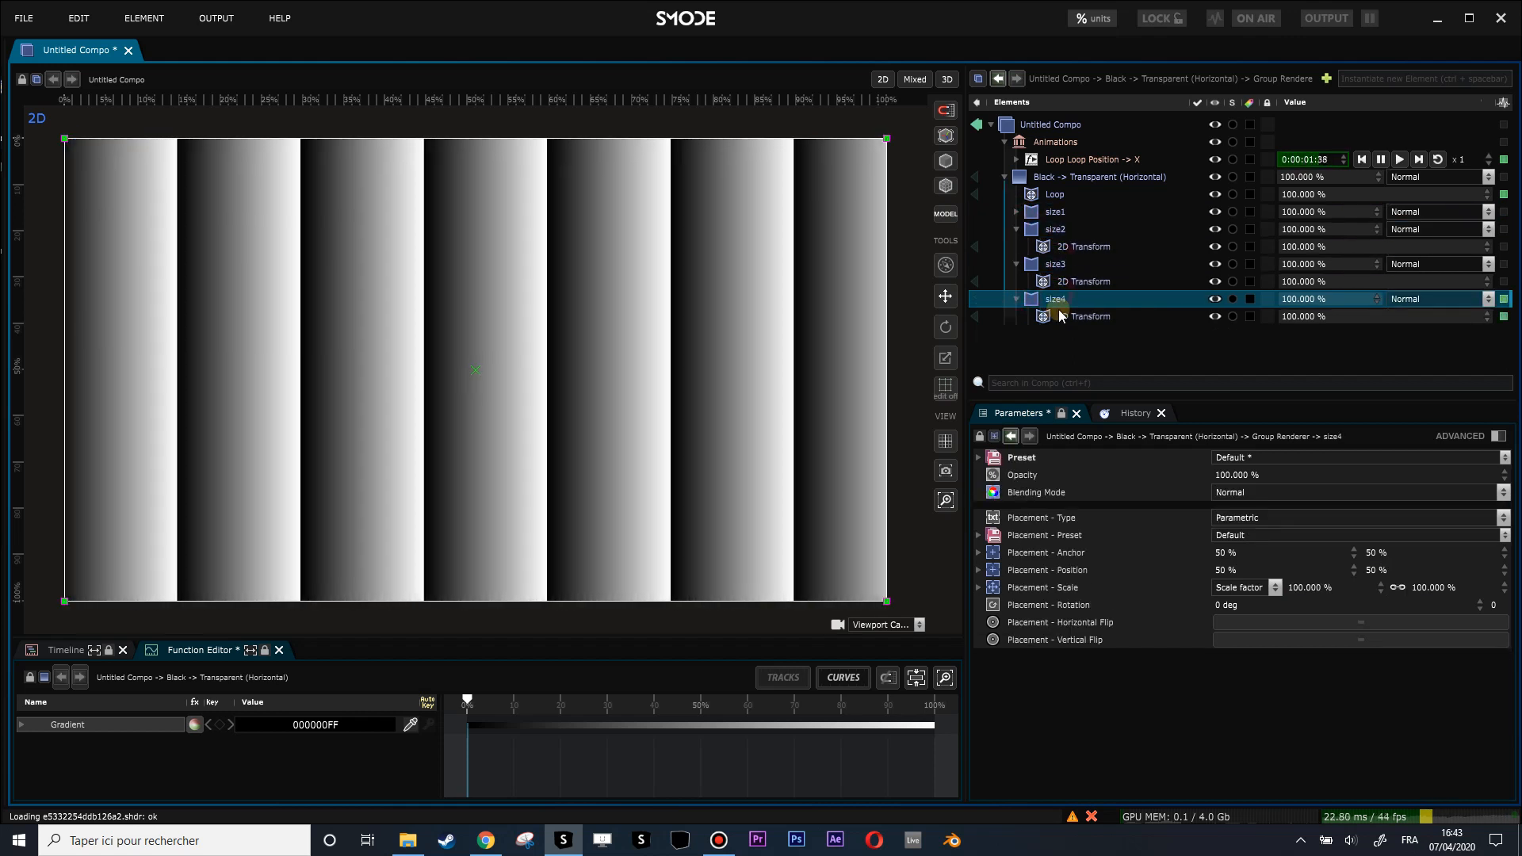
# - Collapse the remaining size renderers and the gradient layer in the element tree
pyautogui.scroll(-2, 540, 363)
pyautogui.click(1016, 230)
pyautogui.click(1016, 246)
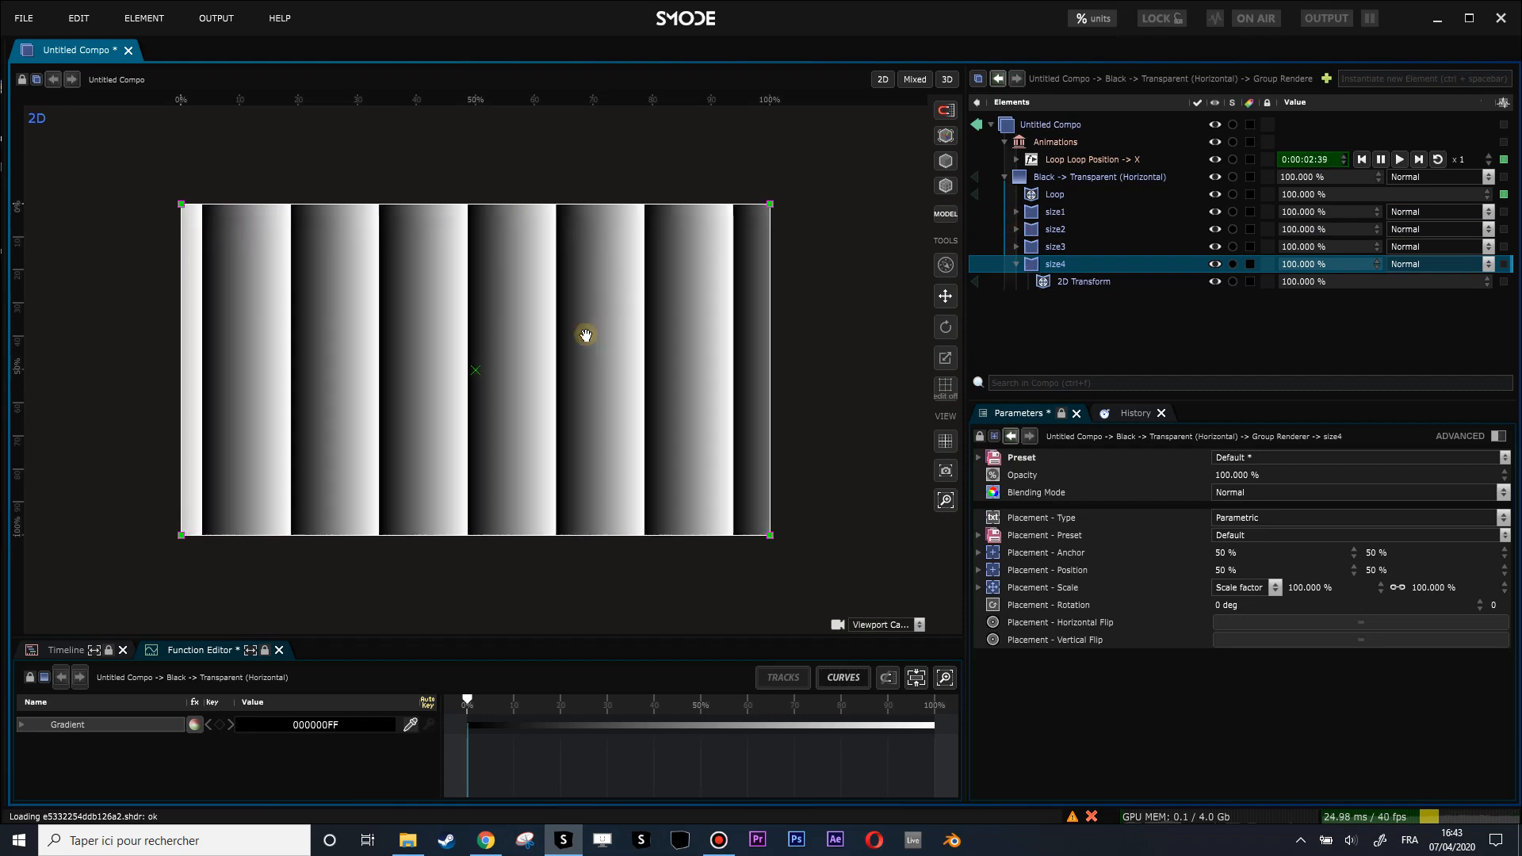
pyautogui.click(1016, 264)
pyautogui.rightClick(1043, 264)
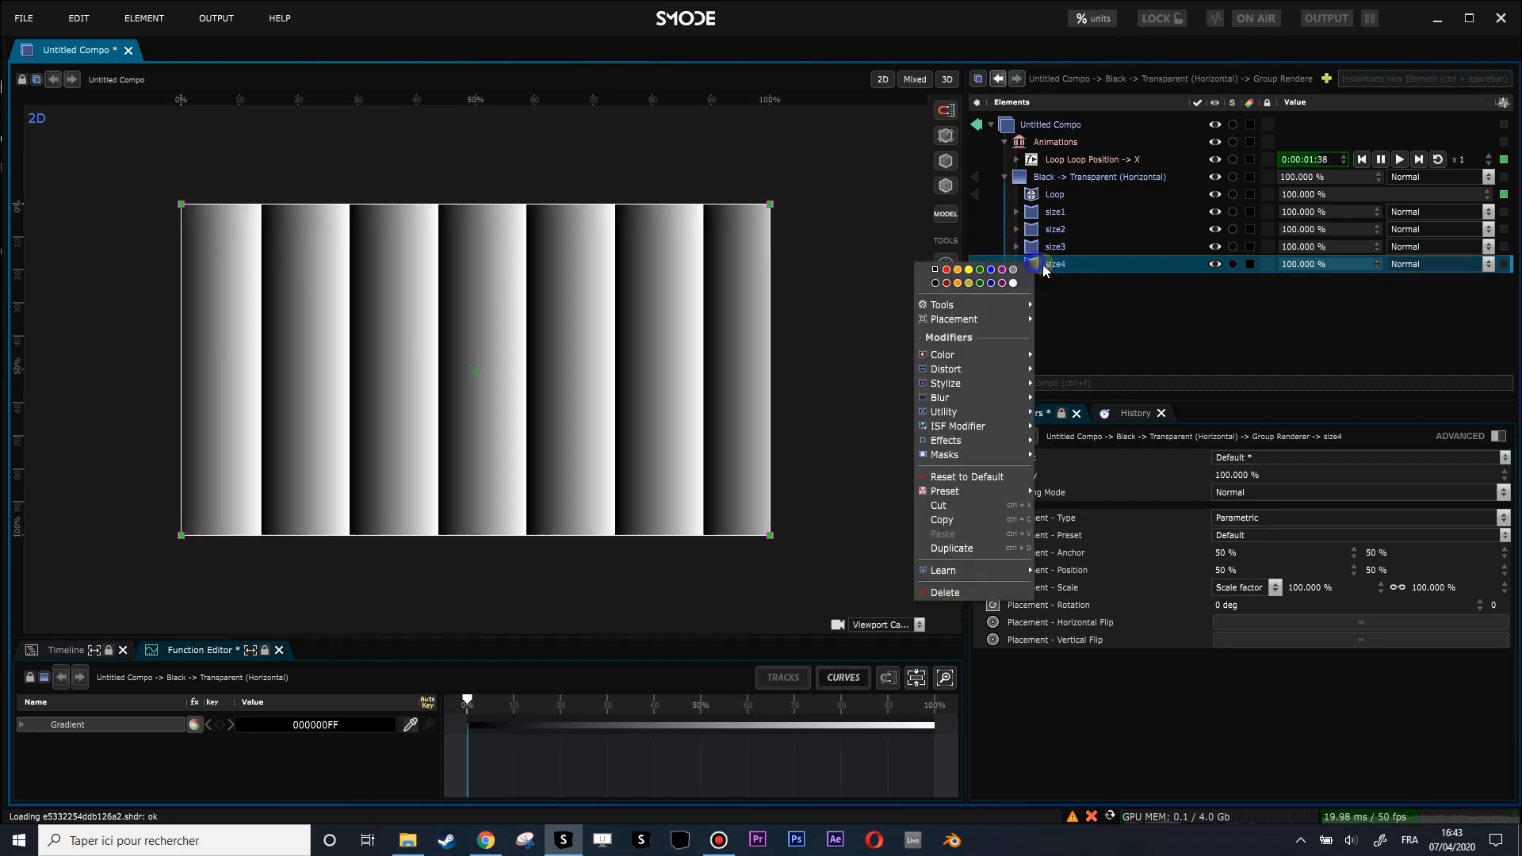
pyautogui.click(1080, 312)
pyautogui.doubleClick(1020, 179)
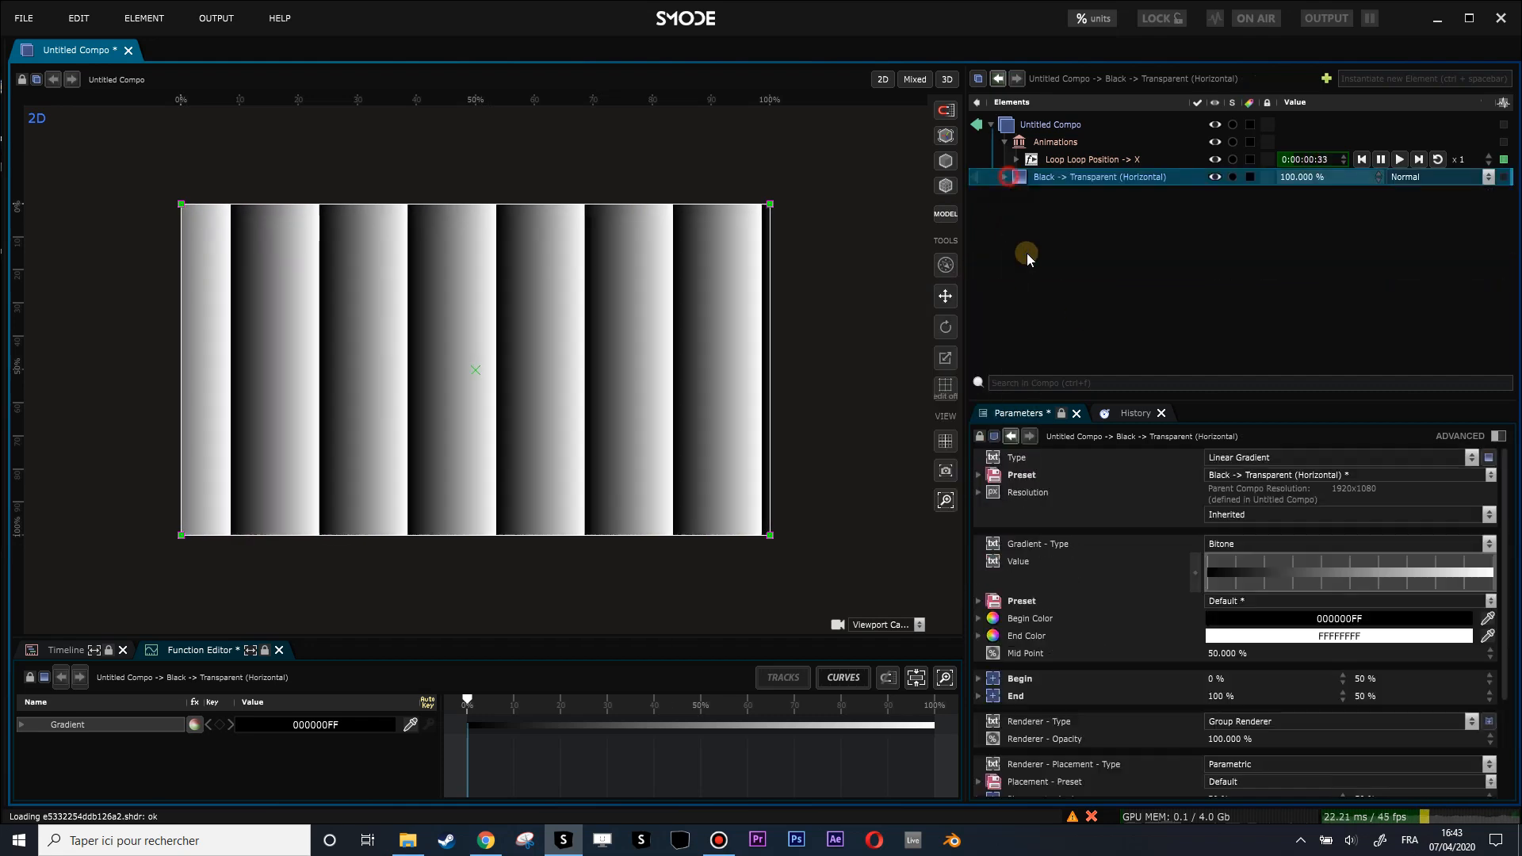
# - Add a Noise 2D layer to the composition
pyautogui.rightClick(1021, 230)
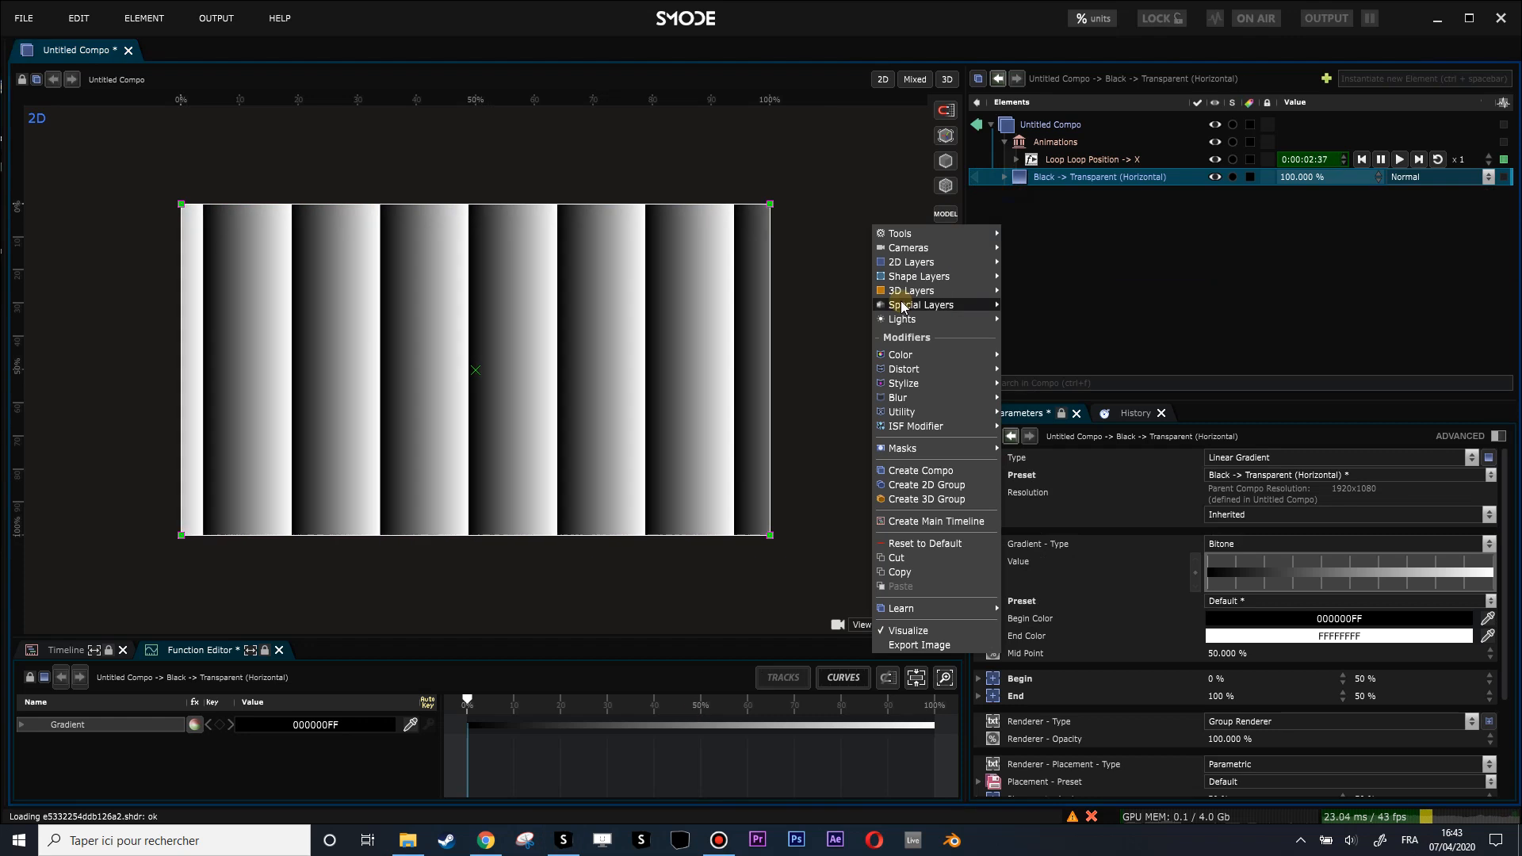
pyautogui.moveTo(914, 264)
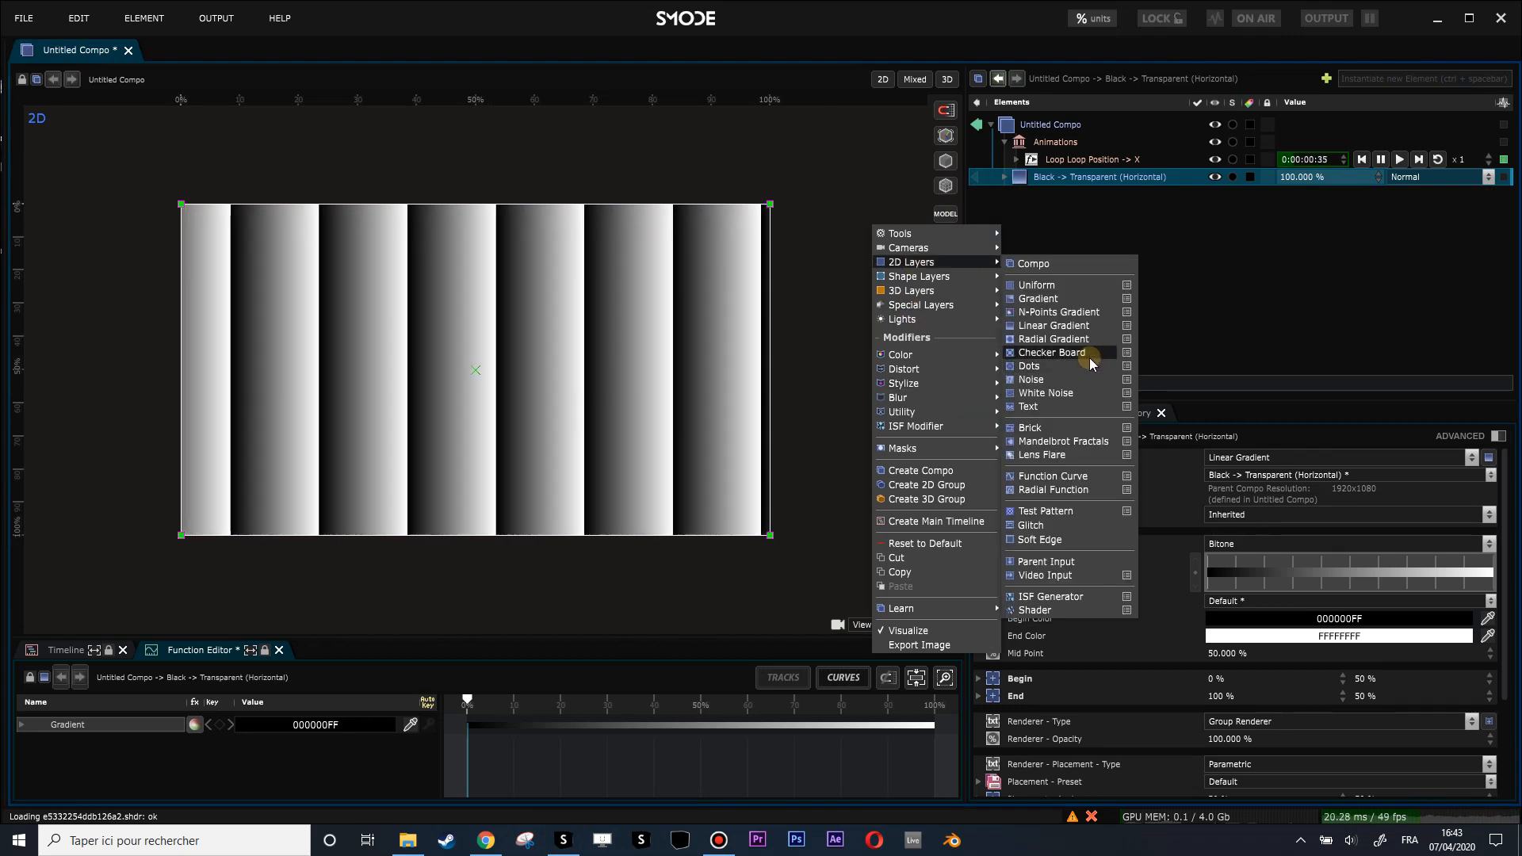
pyautogui.click(1073, 383)
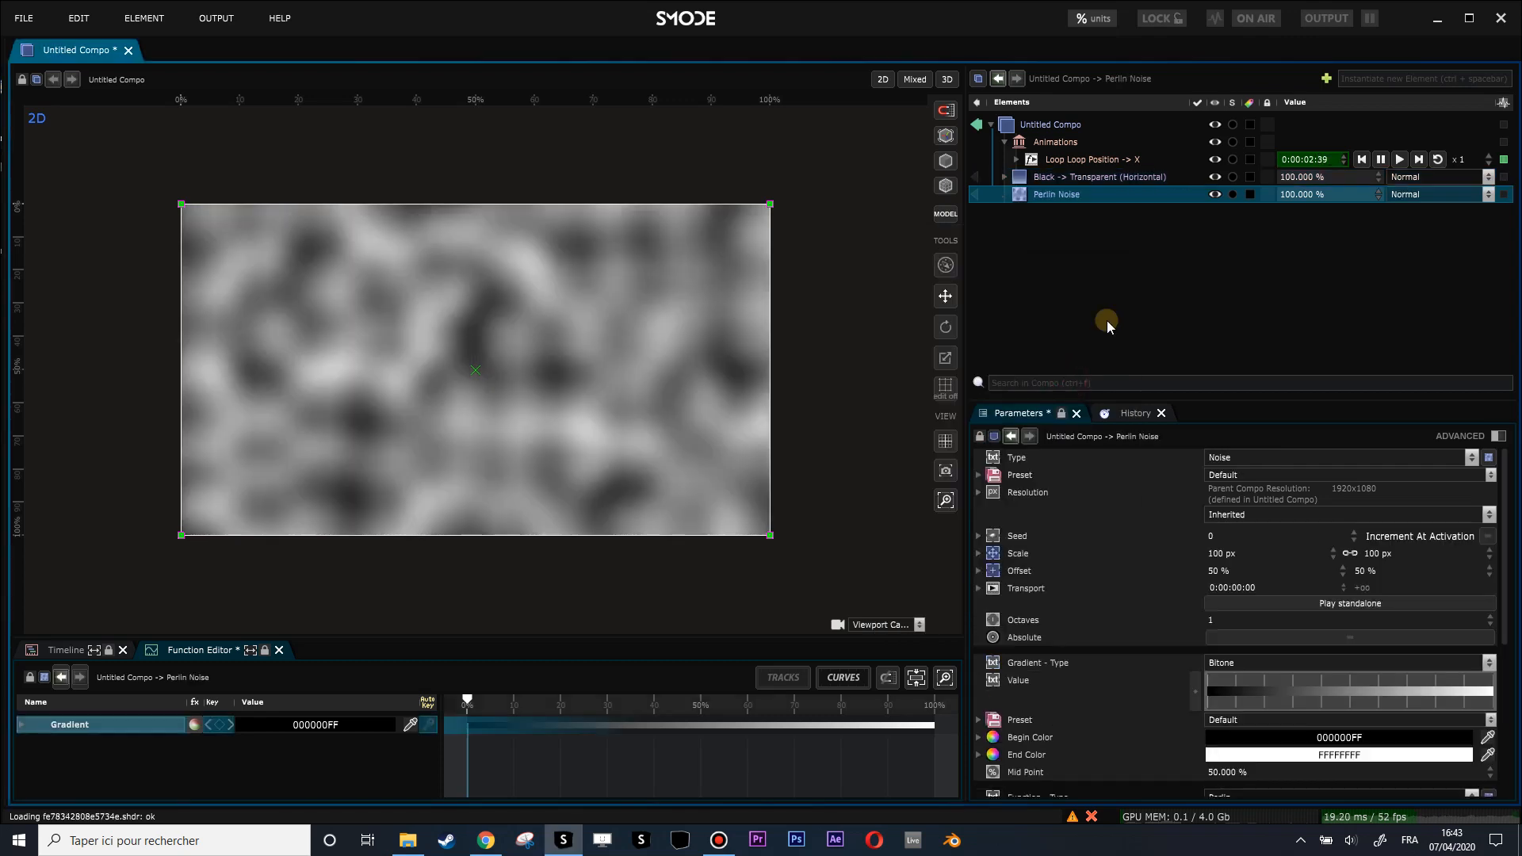
# - Add a Pixelate modifier to the Perlin Noise layer and set its downscale factor value to 180
pyautogui.moveTo(1263, 401); pyautogui.dragTo(1262, 328)
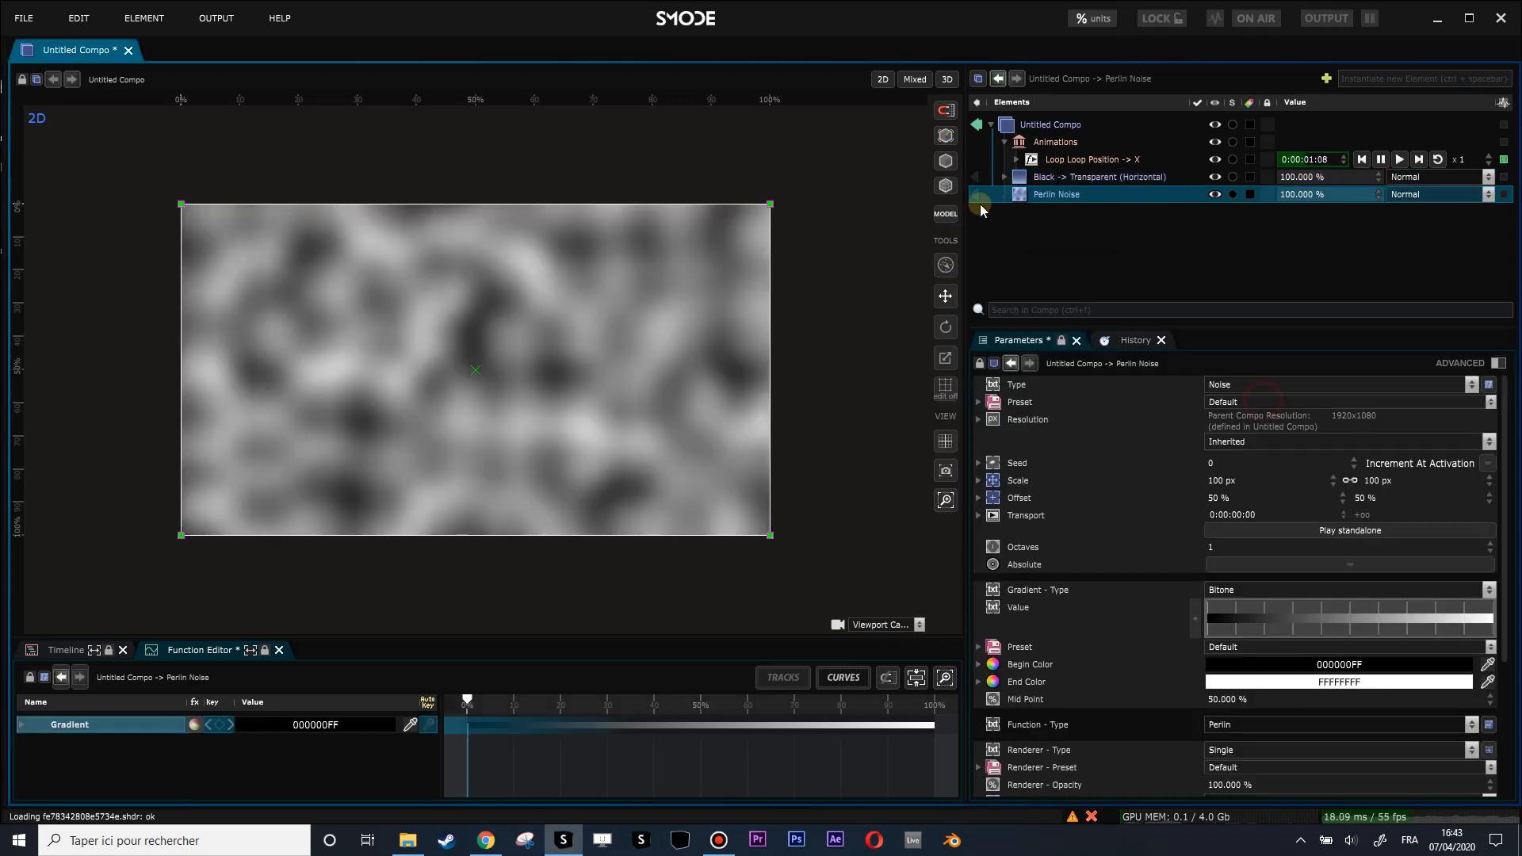
pyautogui.rightClick(1040, 196)
pyautogui.moveTo(896, 347)
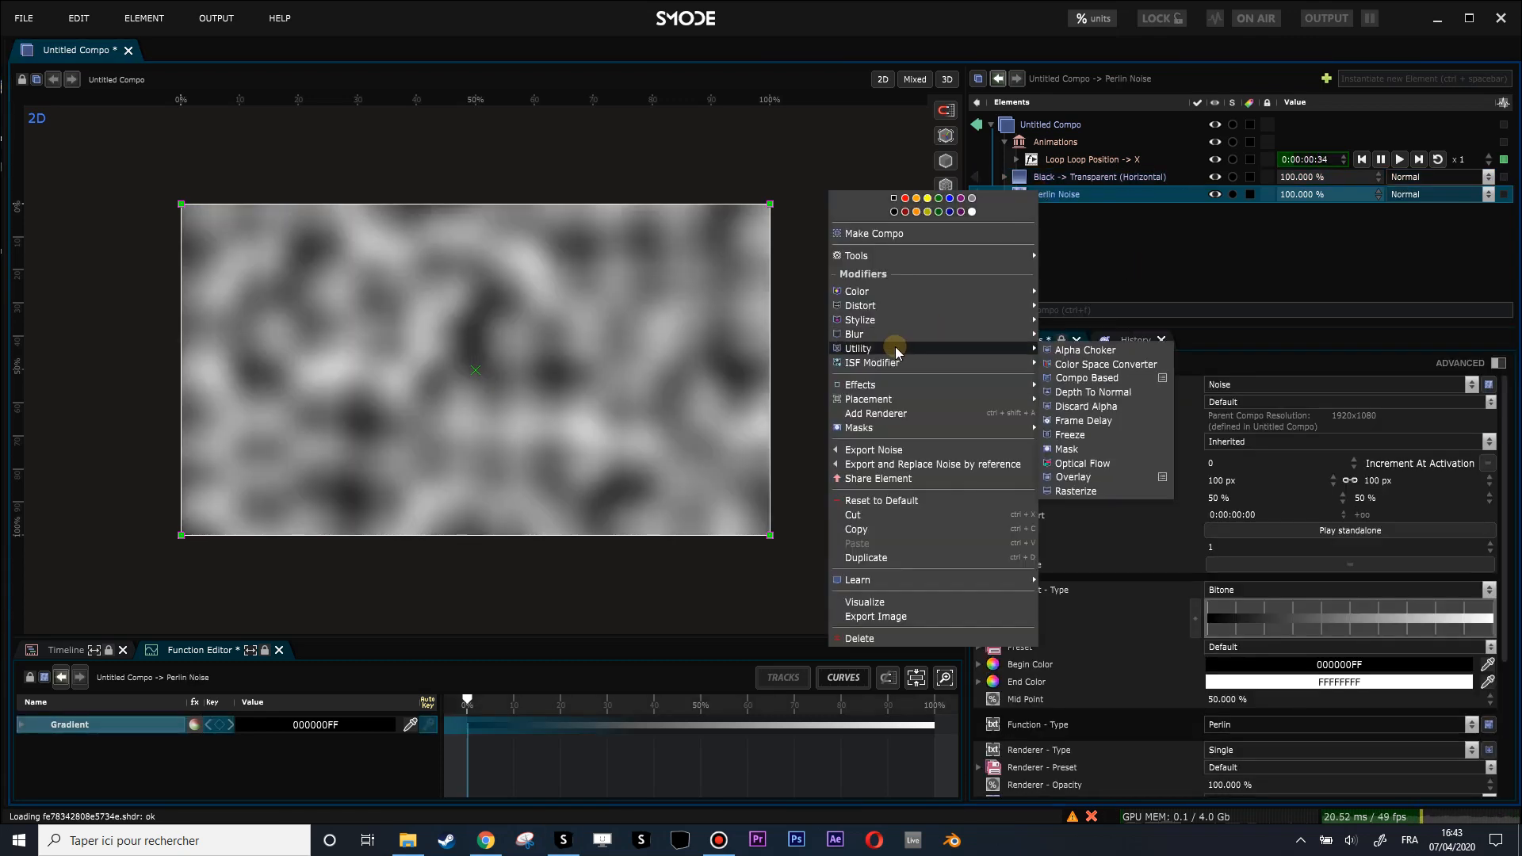
pyautogui.moveTo(939, 315)
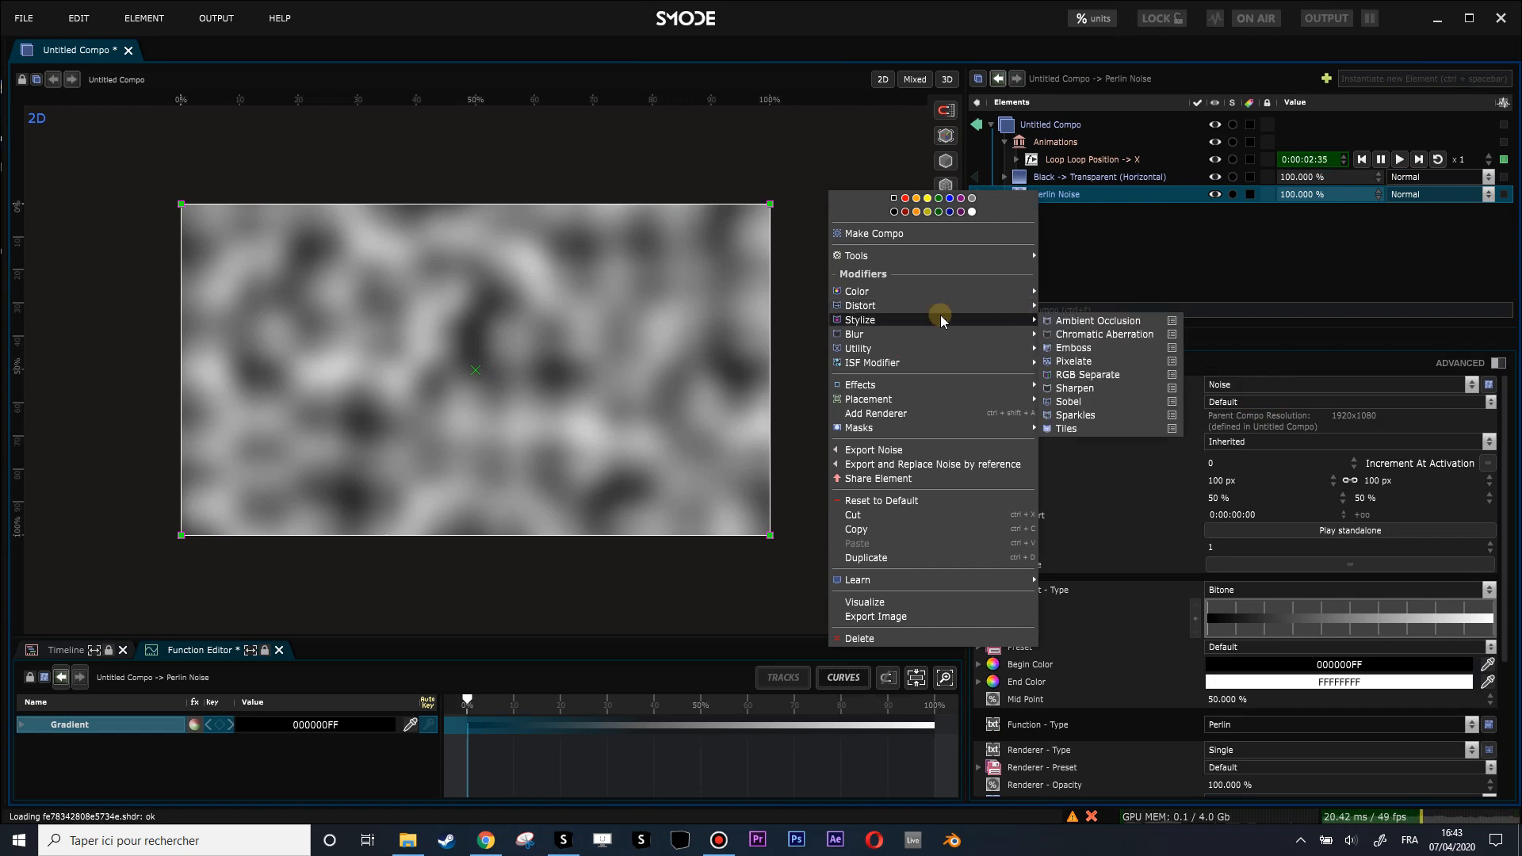
pyautogui.click(1073, 361)
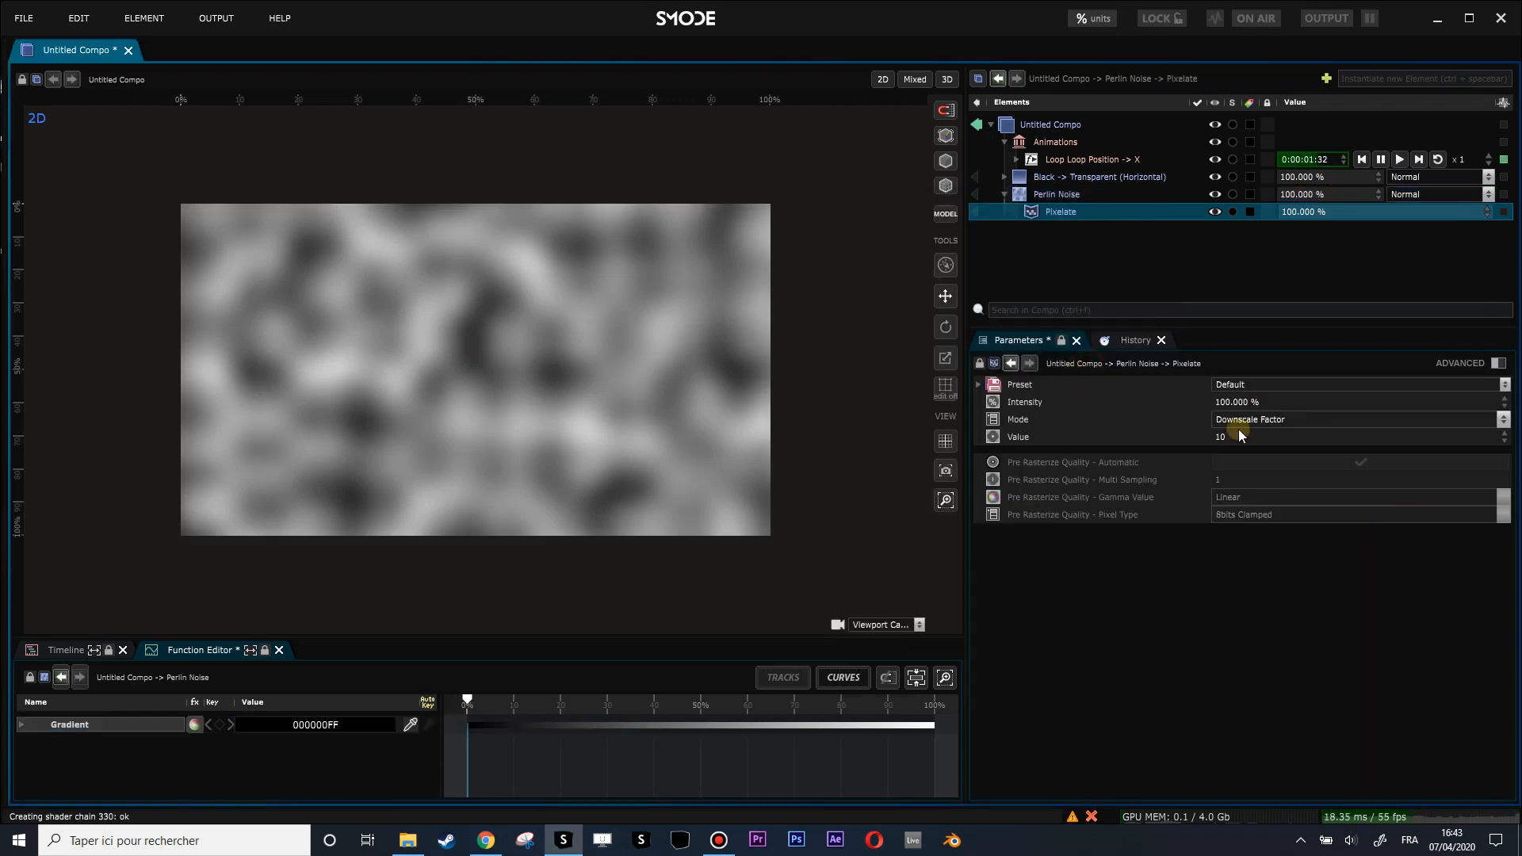
pyautogui.moveTo(1240, 436); pyautogui.dragTo(1239, 231)
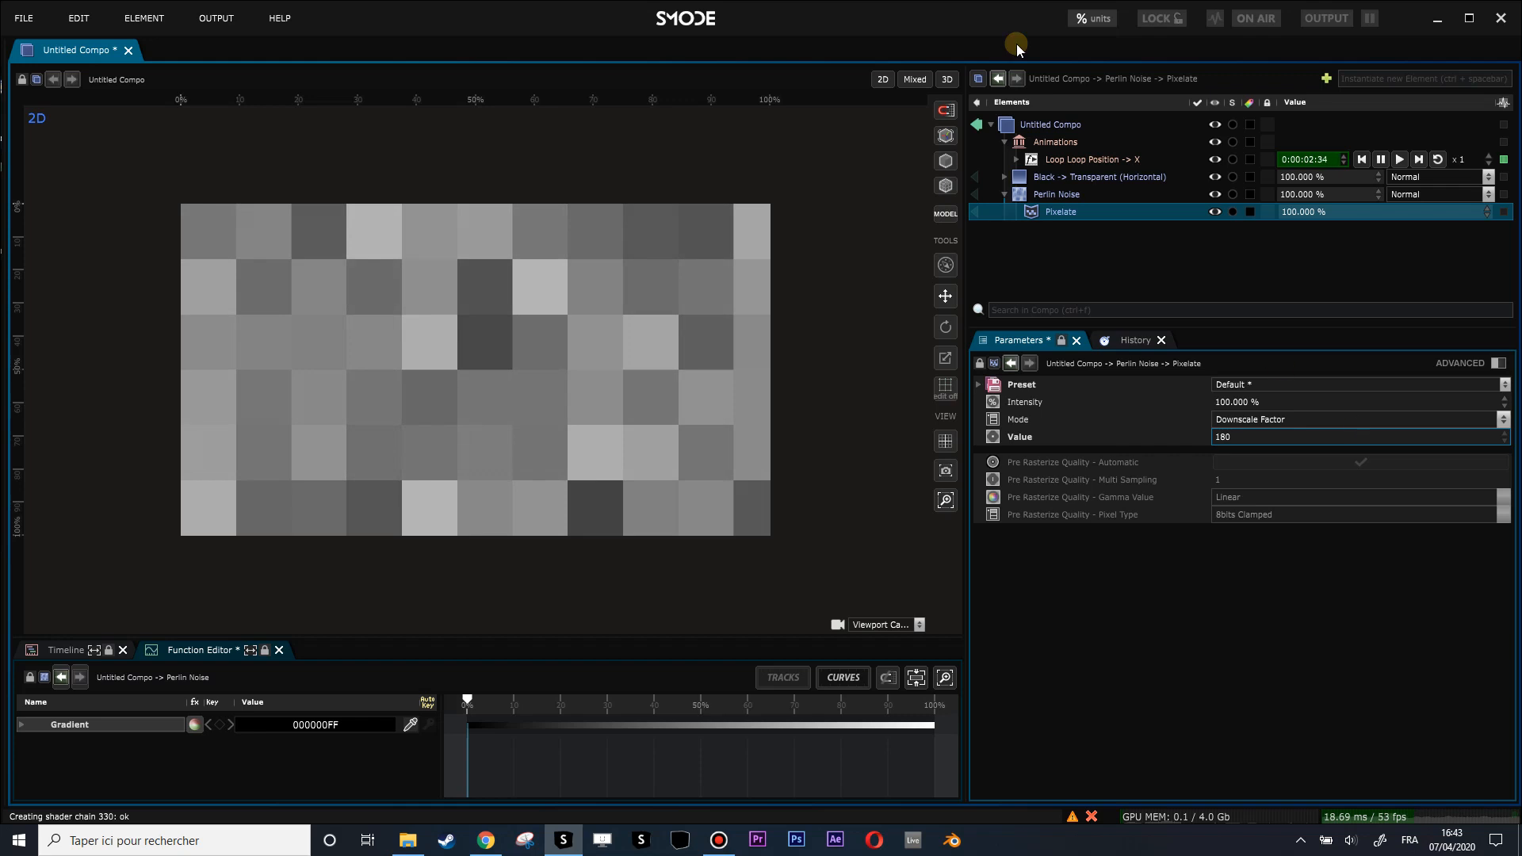
# - Add a Colorize modifier to the Perlin Noise layer with a Quadritone gradient and Quantize enabled
pyautogui.click(1043, 194)
pyautogui.rightClick(1043, 191)
pyautogui.click(1041, 191)
pyautogui.rightClick(1042, 191)
pyautogui.moveTo(877, 292)
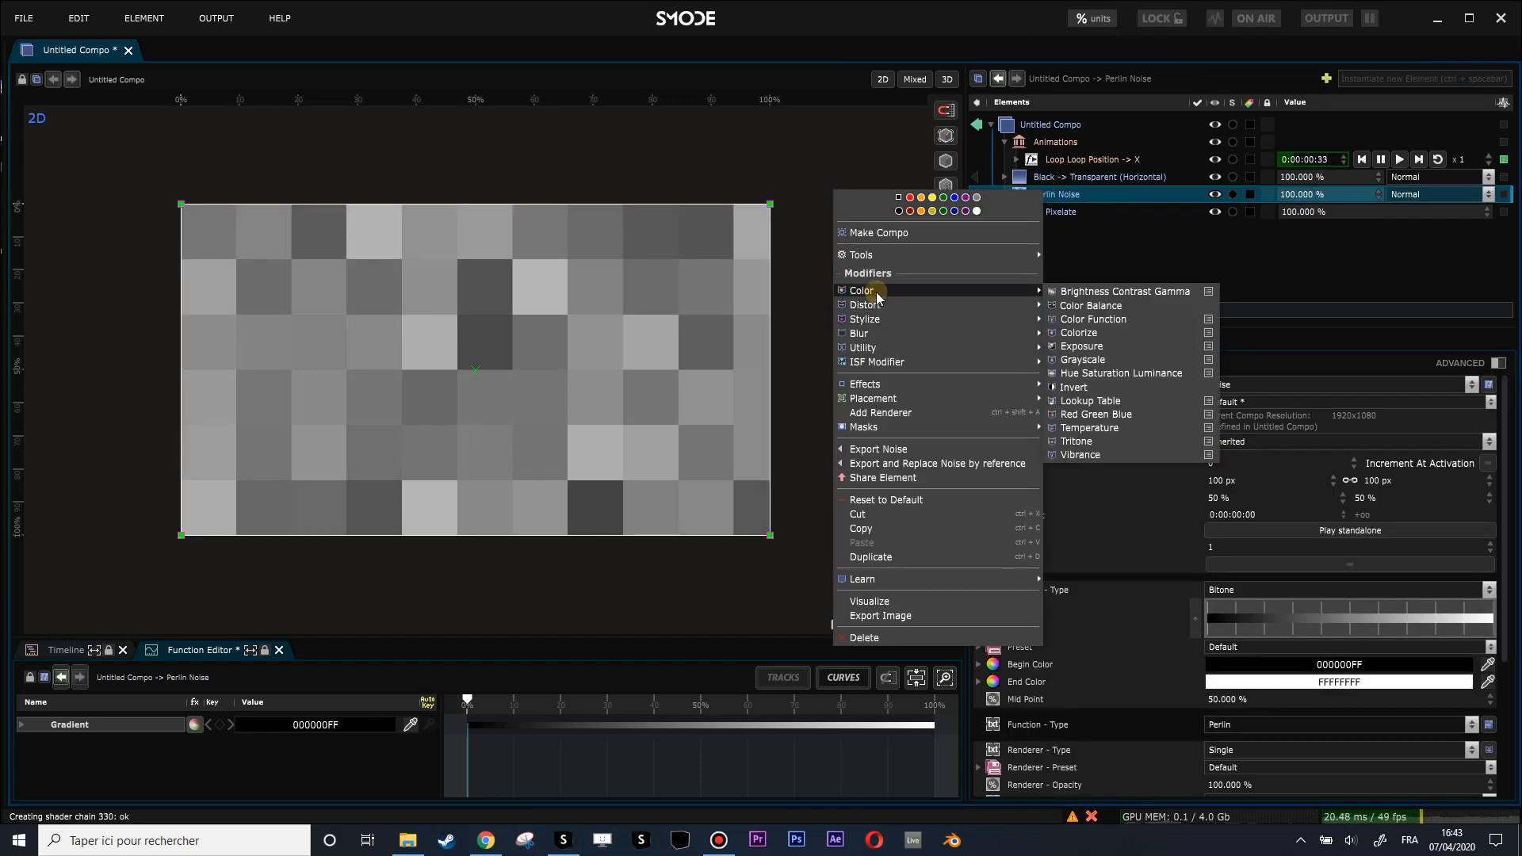
pyautogui.click(1129, 337)
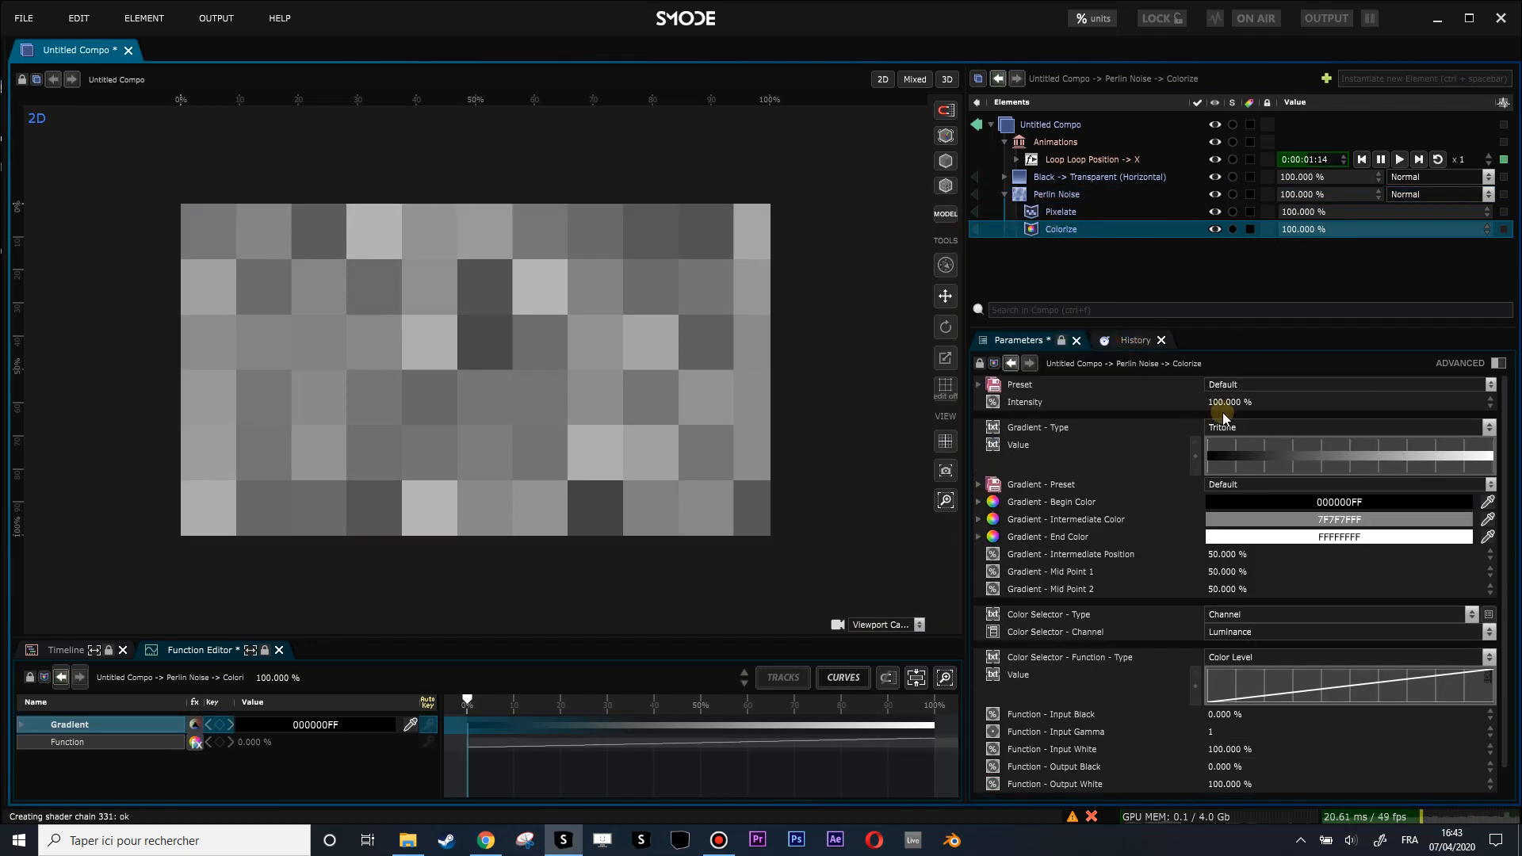
pyautogui.click(1233, 427)
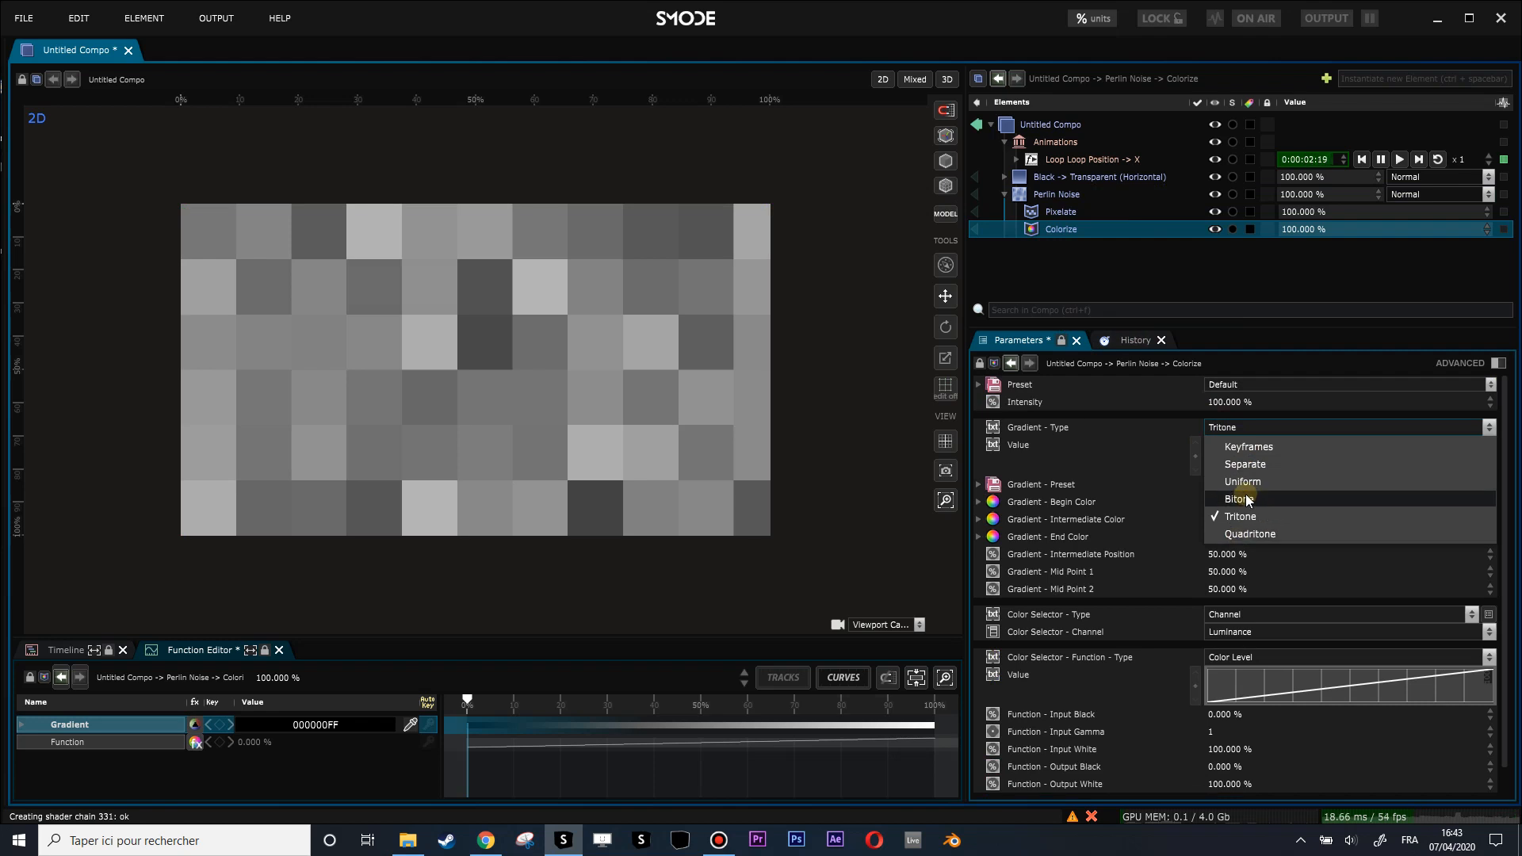
pyautogui.click(1257, 537)
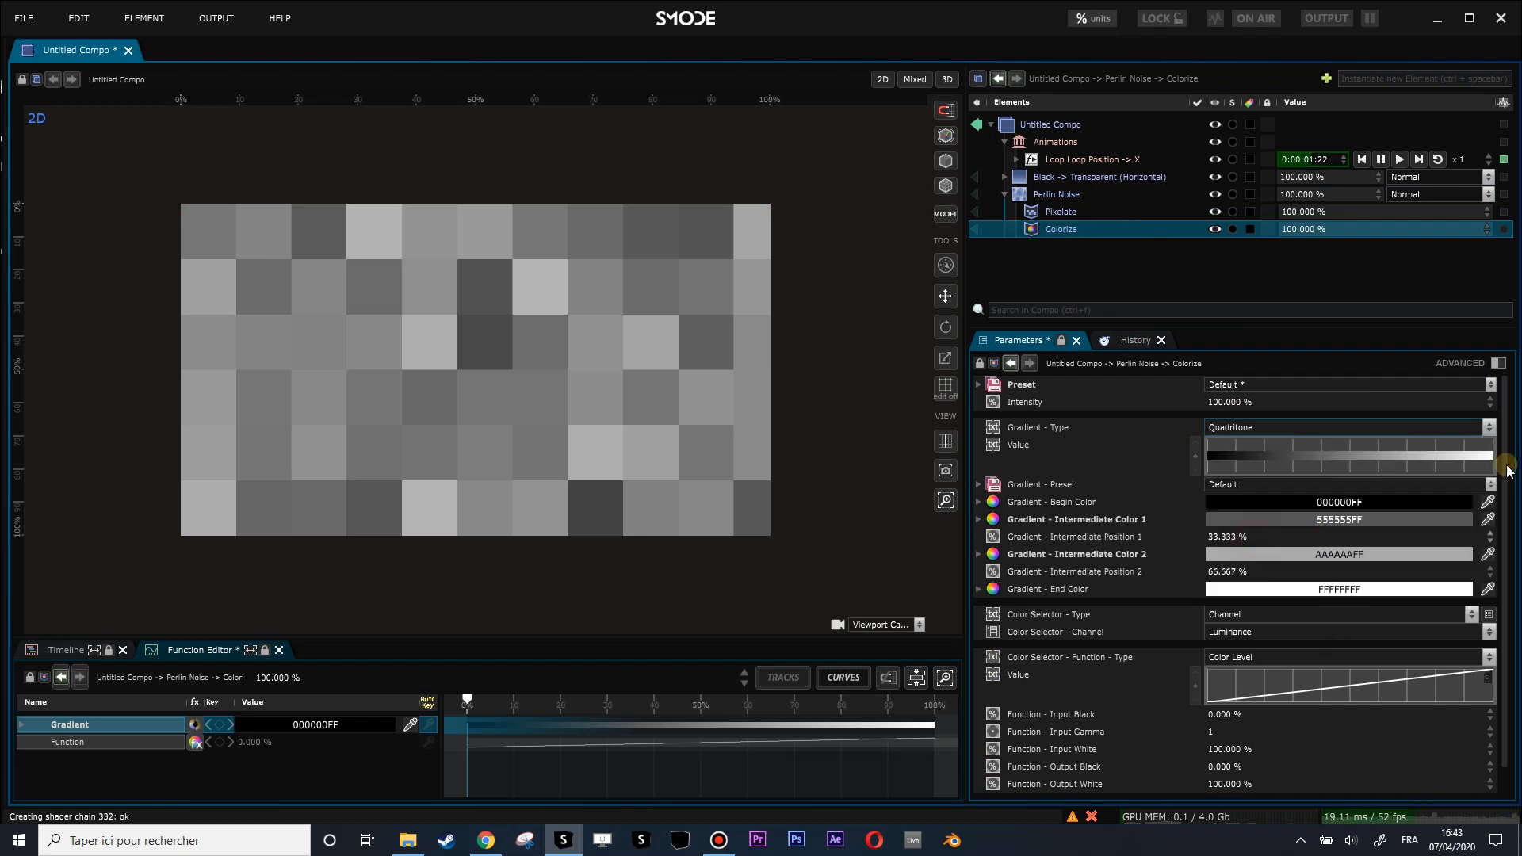
pyautogui.click(1499, 364)
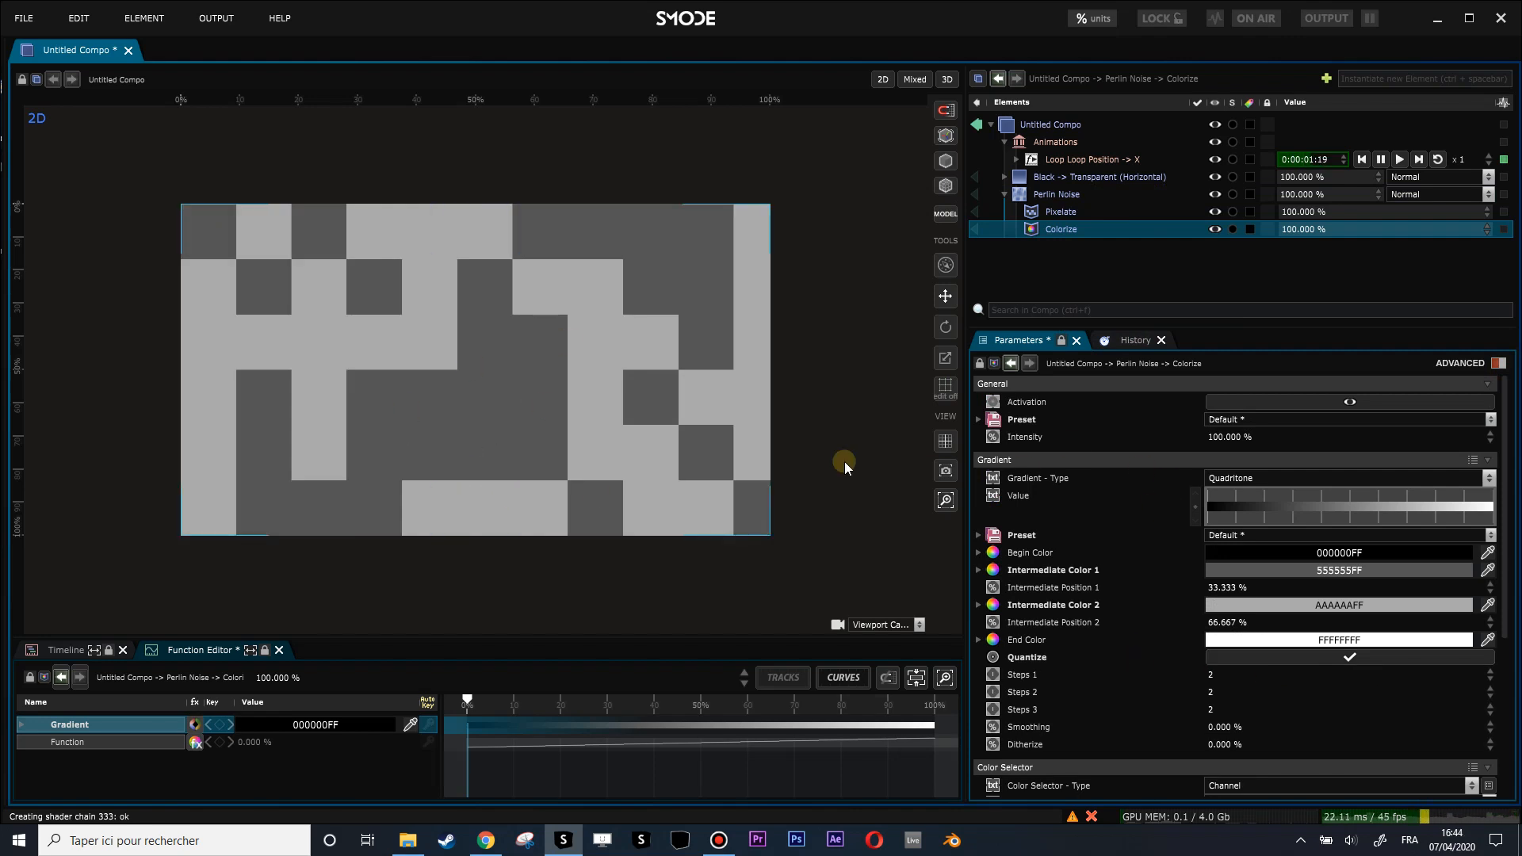
# - Deactivate Pixelate and Colorize, and add an Exposure modifier to the Perlin Noise layer ahead of both
pyautogui.click(1059, 212)
pyautogui.press('d')
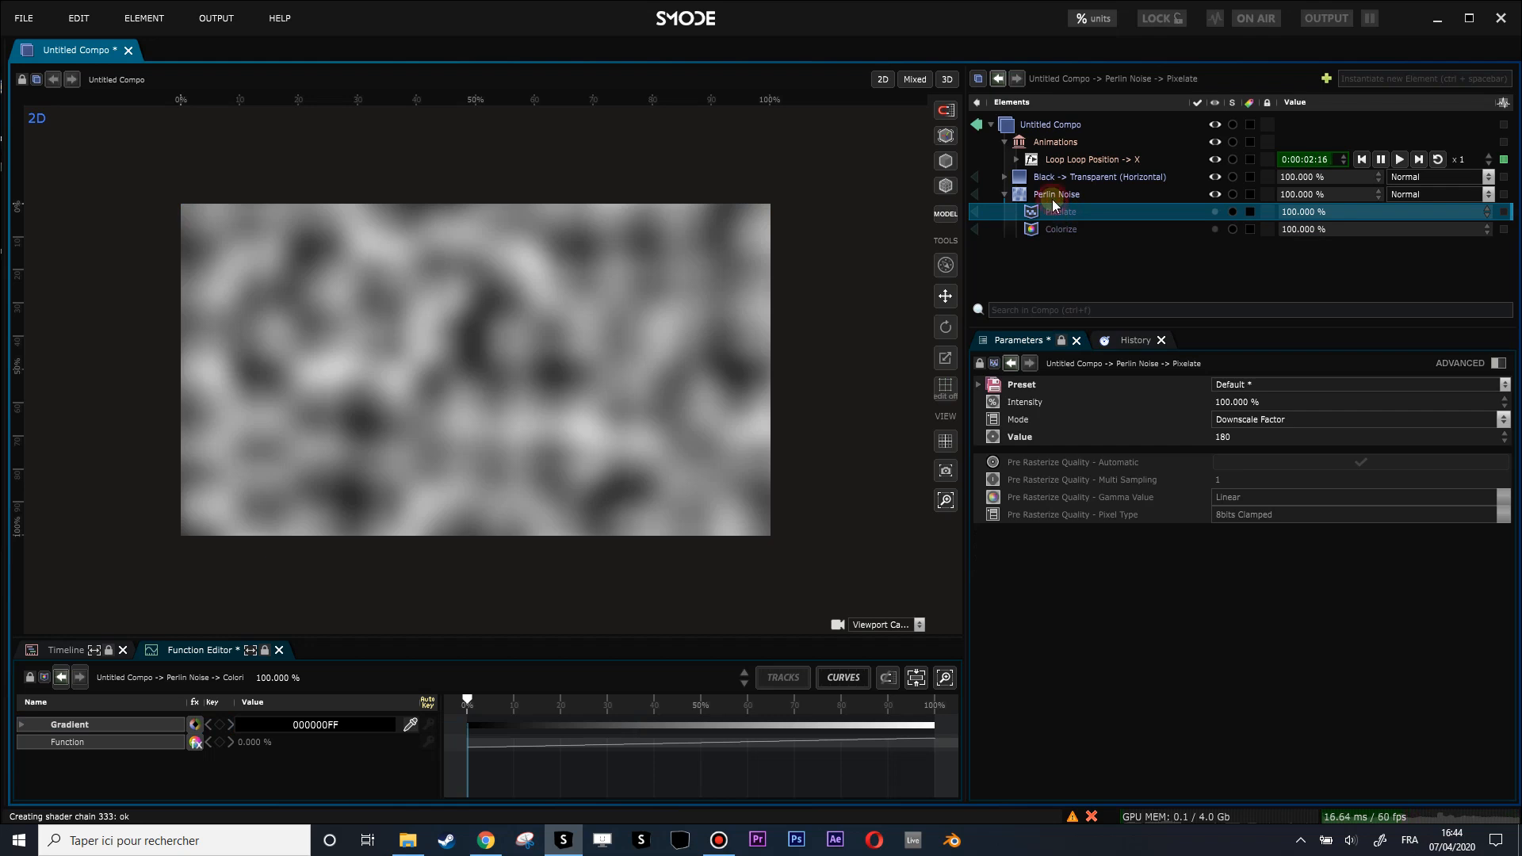
pyautogui.click(1051, 198)
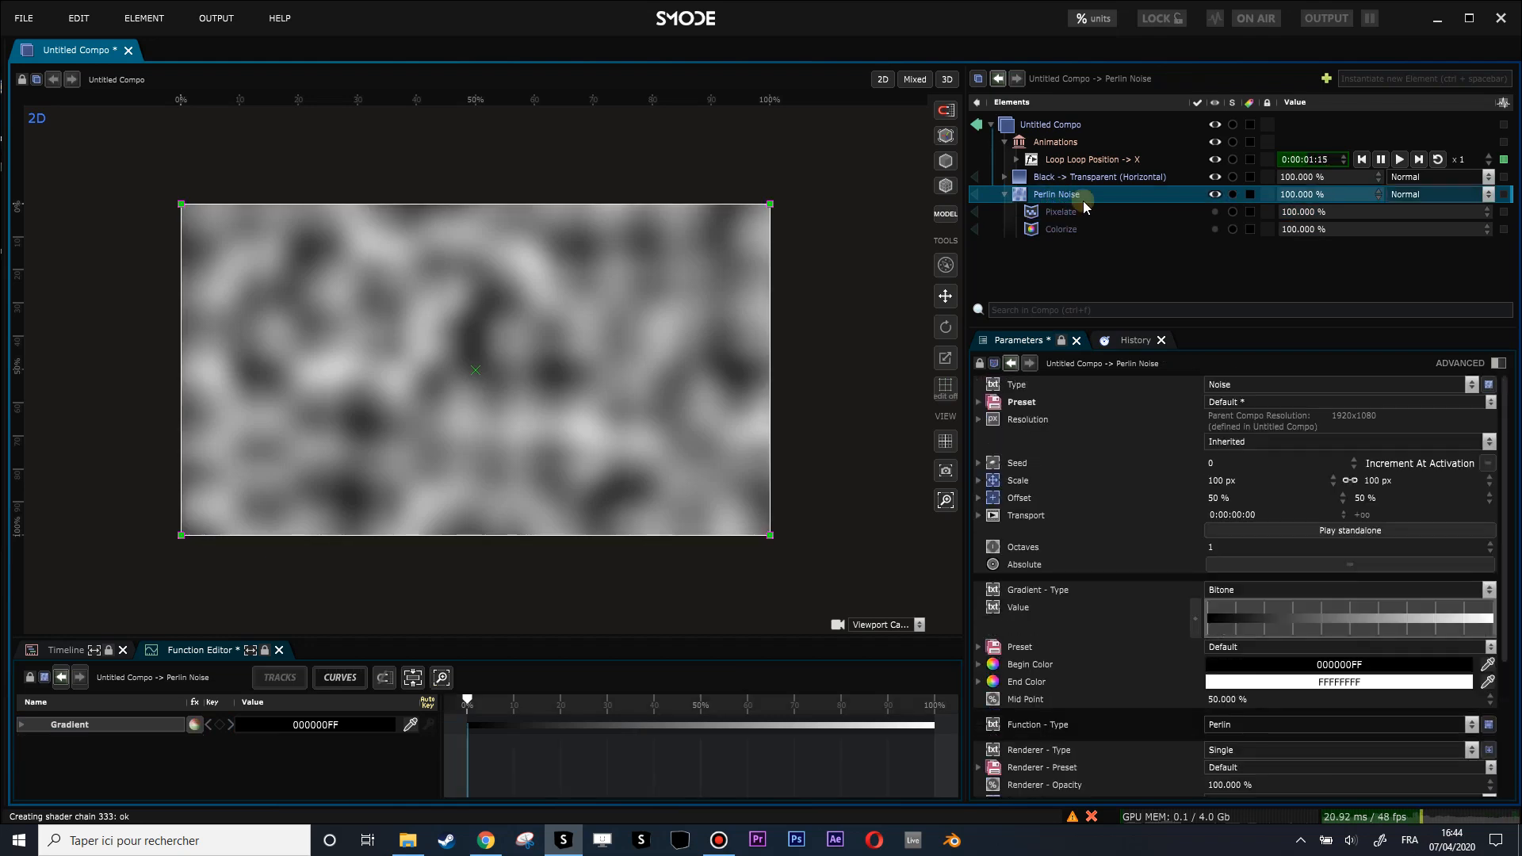
pyautogui.rightClick(1022, 197)
pyautogui.moveTo(856, 294)
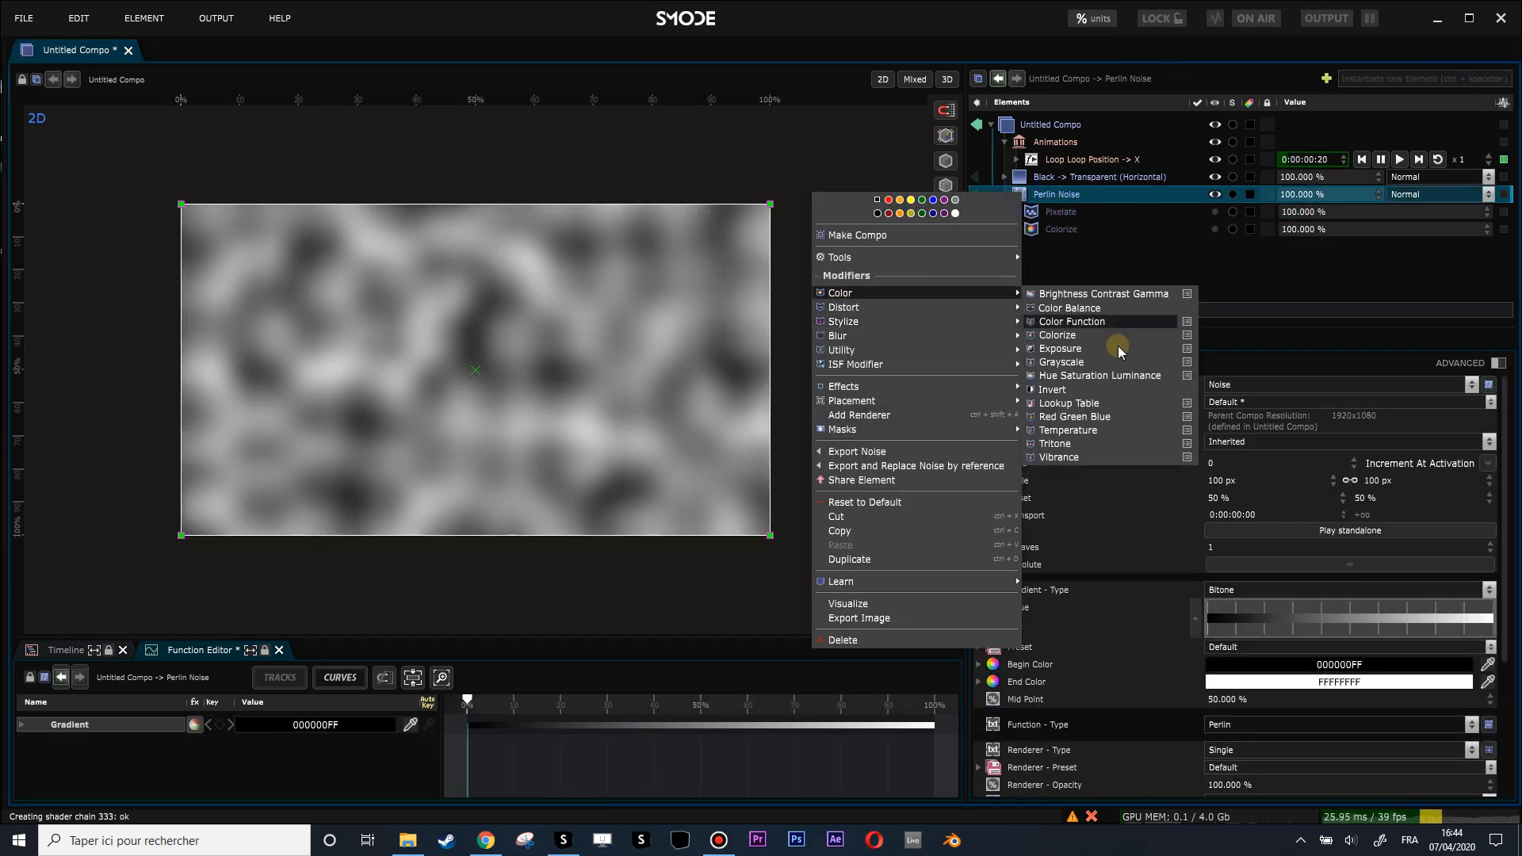
pyautogui.click(1061, 348)
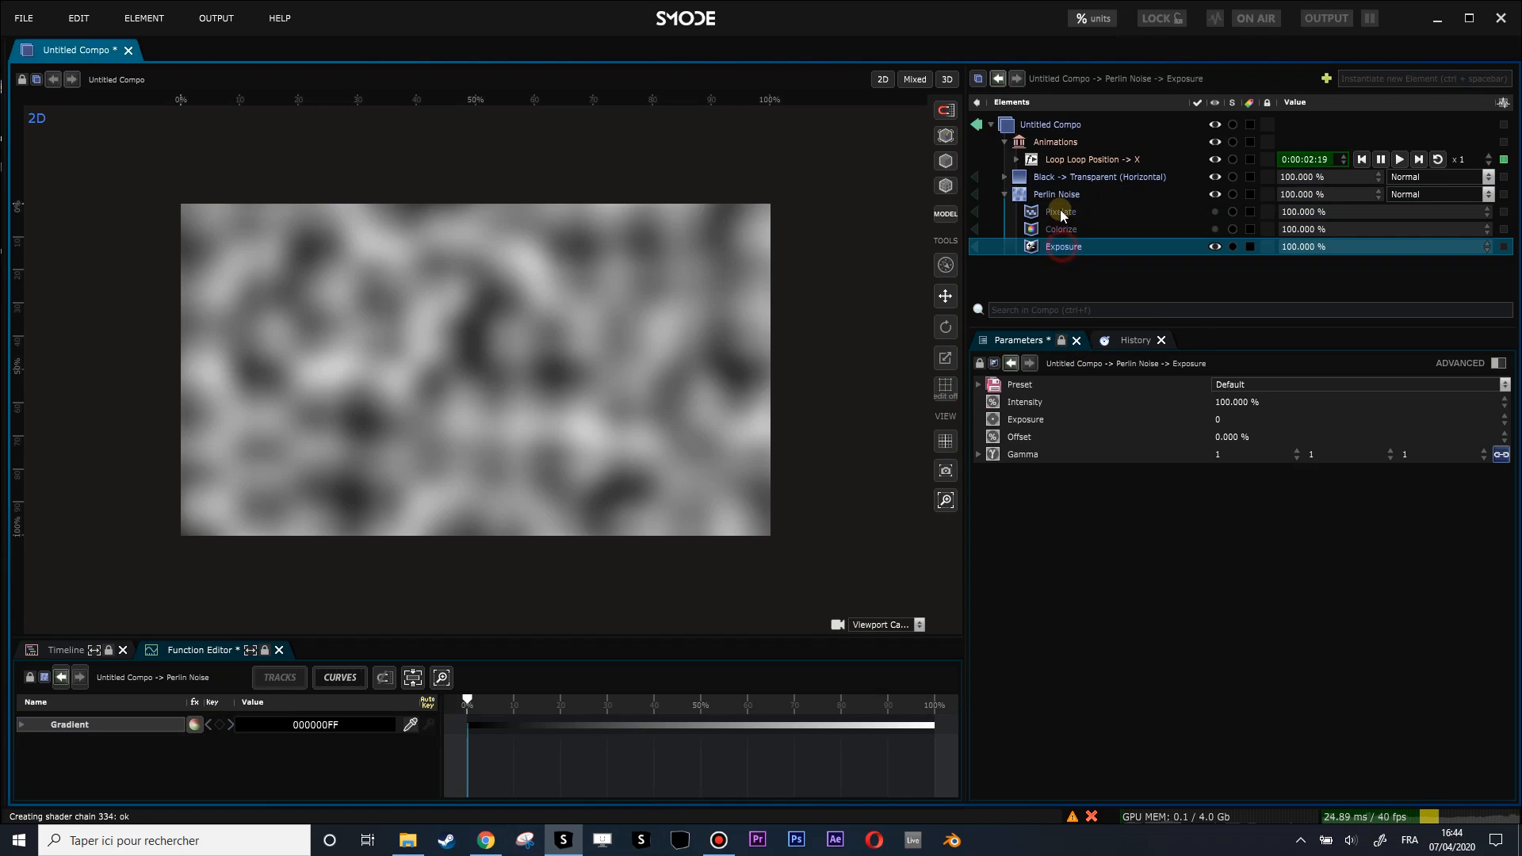
pyautogui.moveTo(1043, 246); pyautogui.dragTo(1054, 207)
# - Tune the Exposure modifier to exposure 1.96, offset 2.9% and gamma 0.18, with Pixelate and Colorize reactivated
pyautogui.moveTo(1238, 454); pyautogui.dragTo(1238, 491)
pyautogui.moveTo(1237, 420); pyautogui.dragTo(1236, 380)
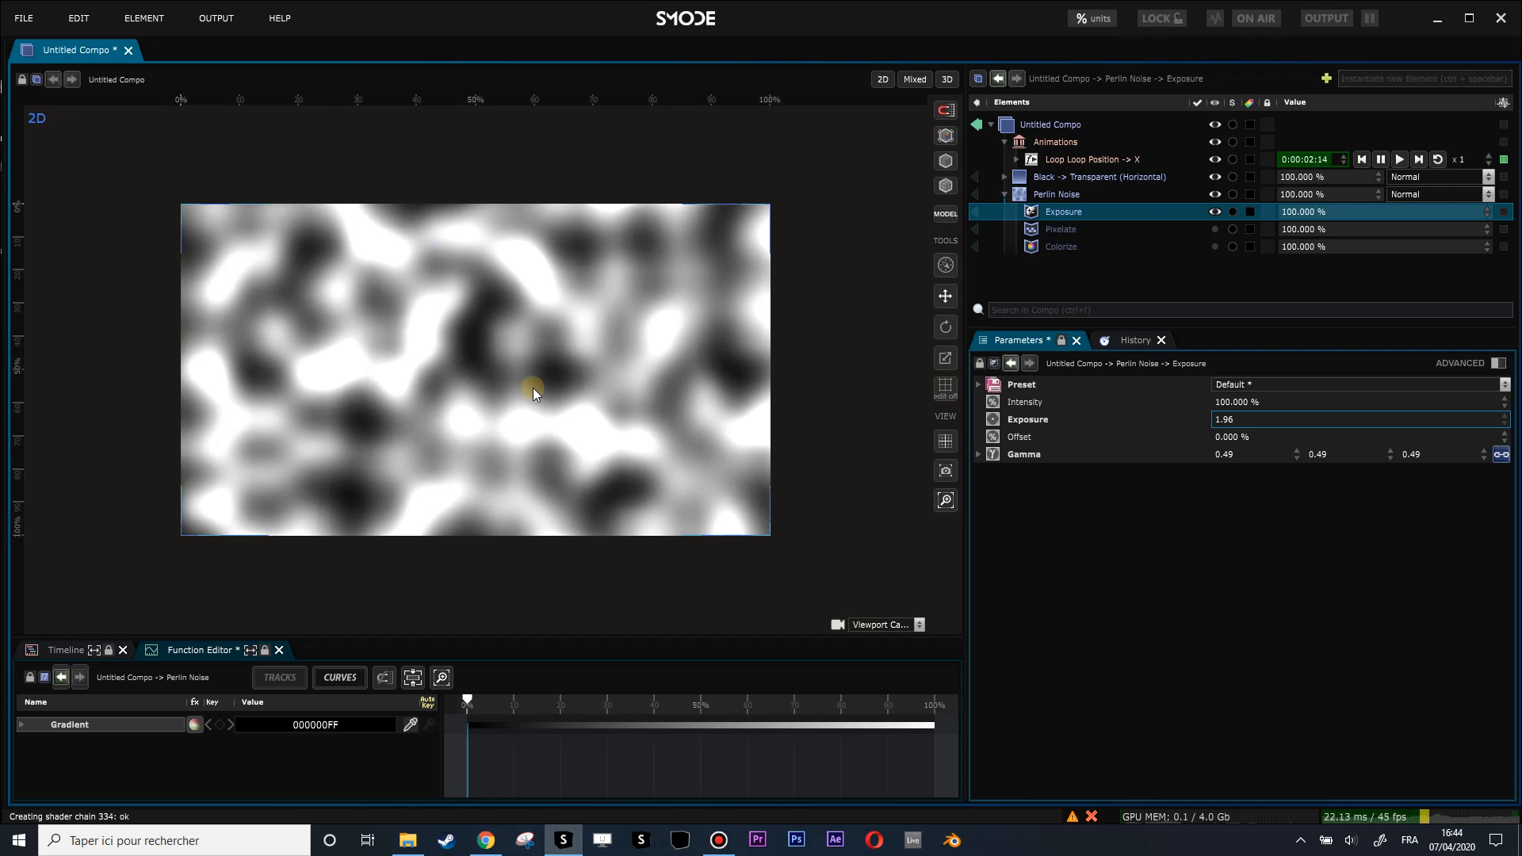
pyautogui.click(1057, 228)
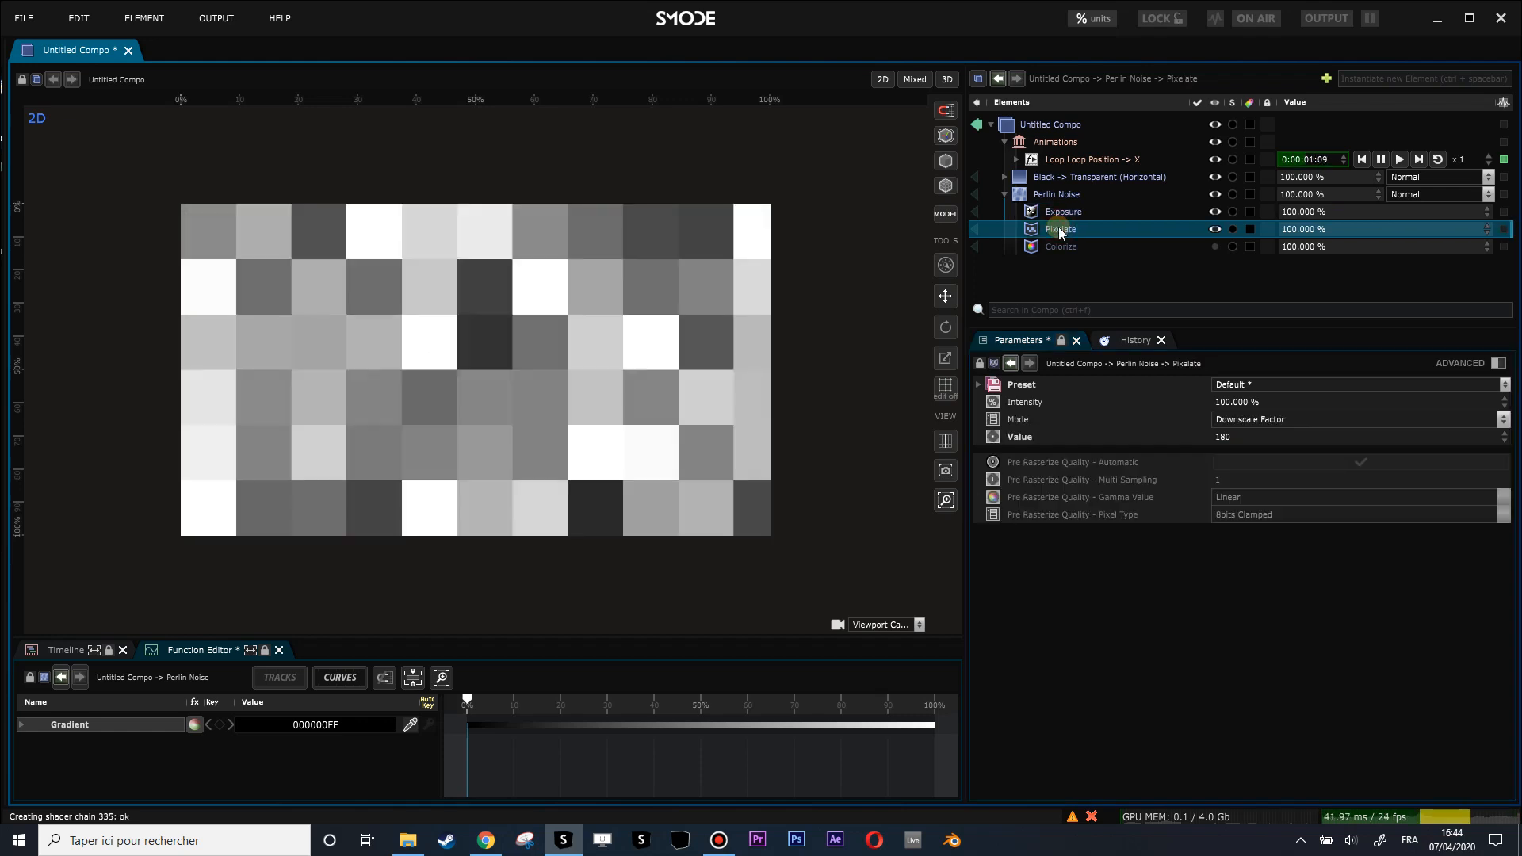
pyautogui.click(1054, 248)
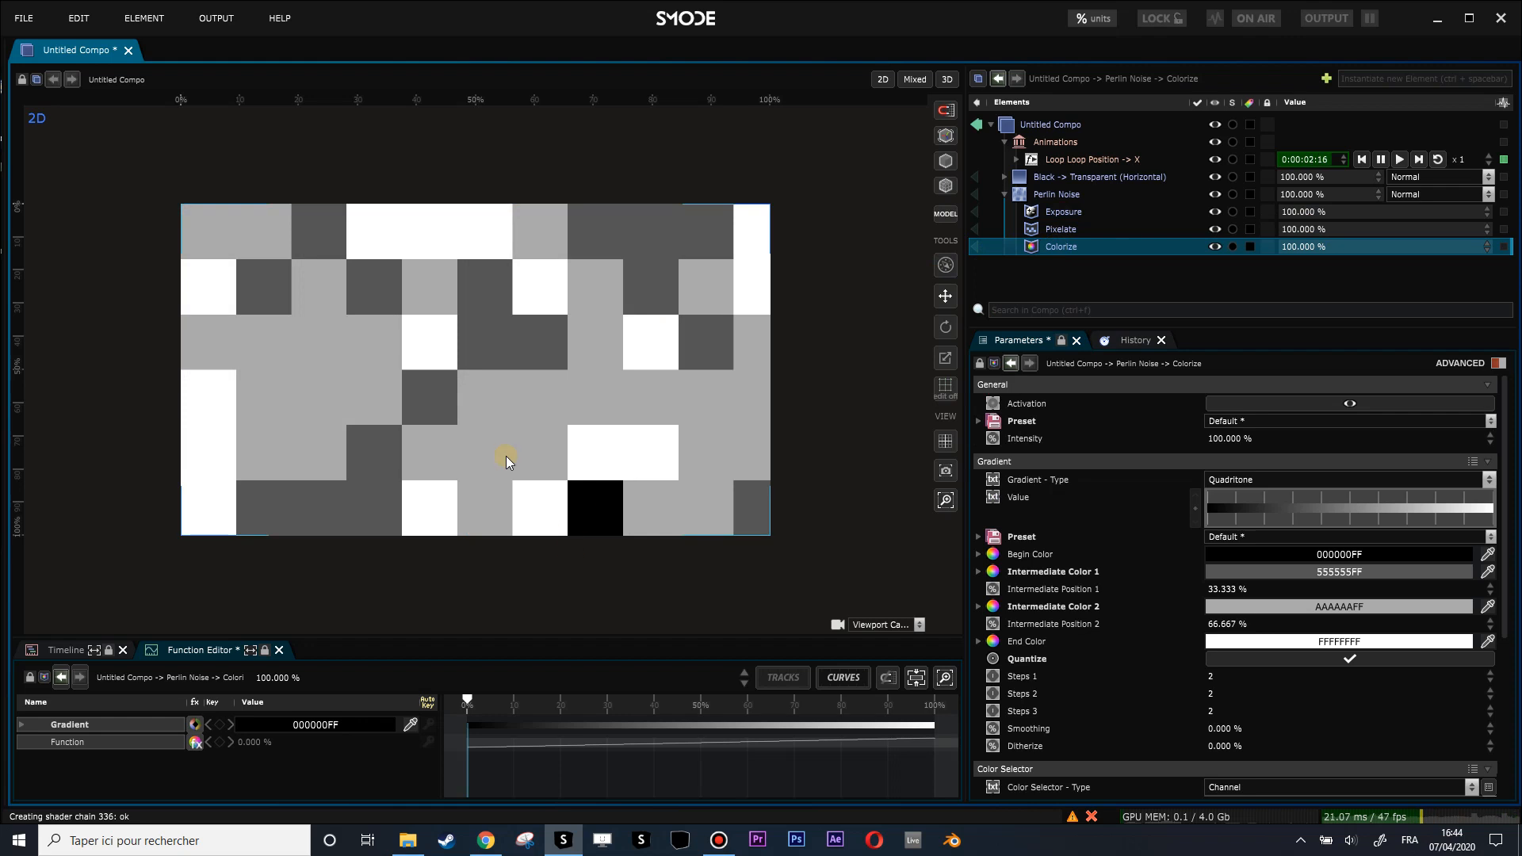
pyautogui.click(1063, 214)
pyautogui.moveTo(1247, 461); pyautogui.dragTo(1284, 441)
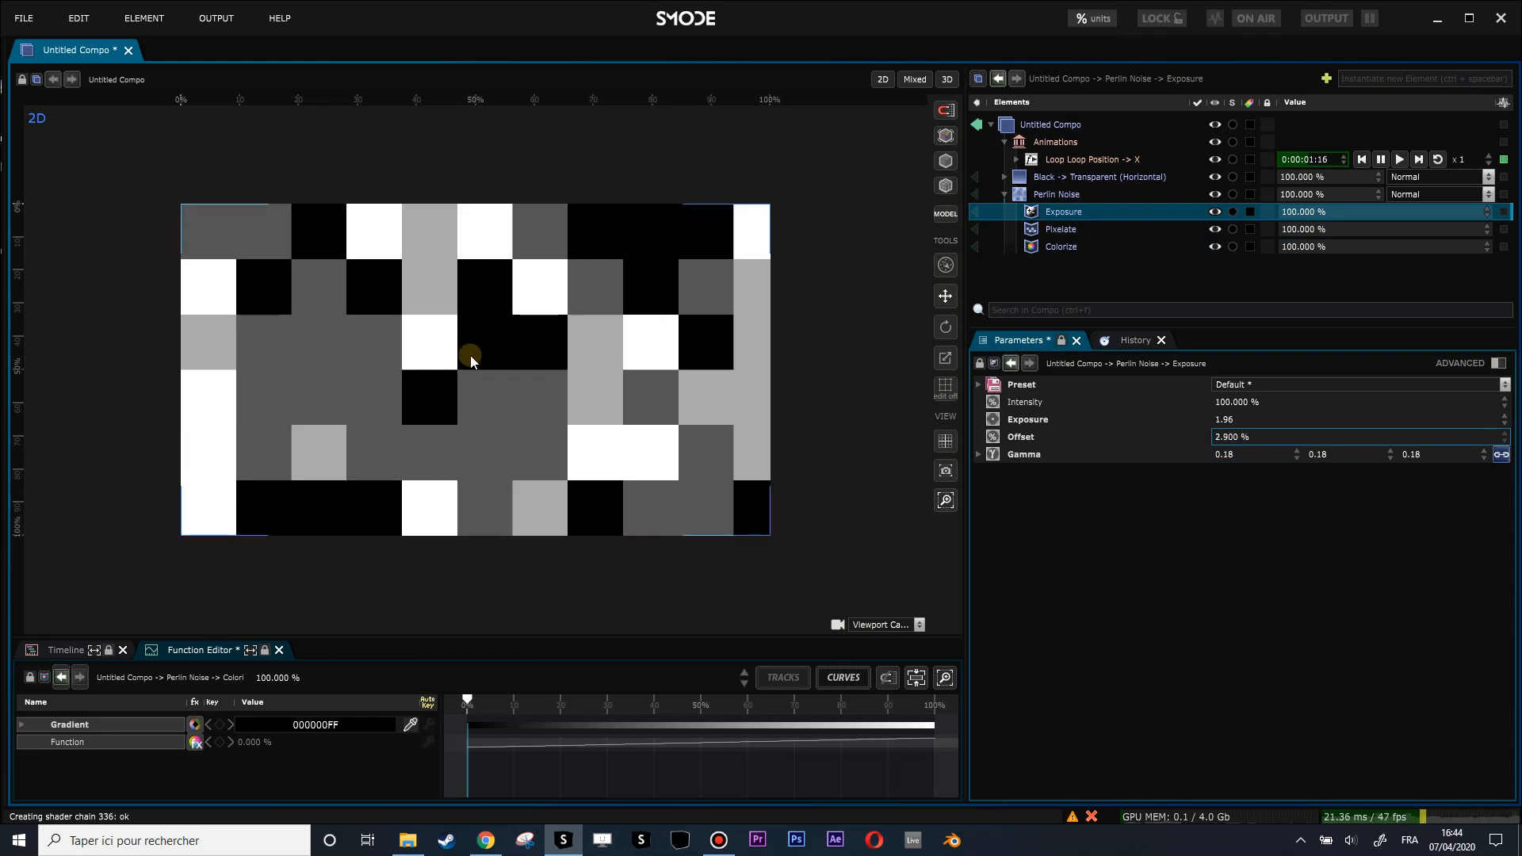
# - Expand the horizontal gradient layer and add a Layer Mask to its size4 renderer
pyautogui.click(1002, 178)
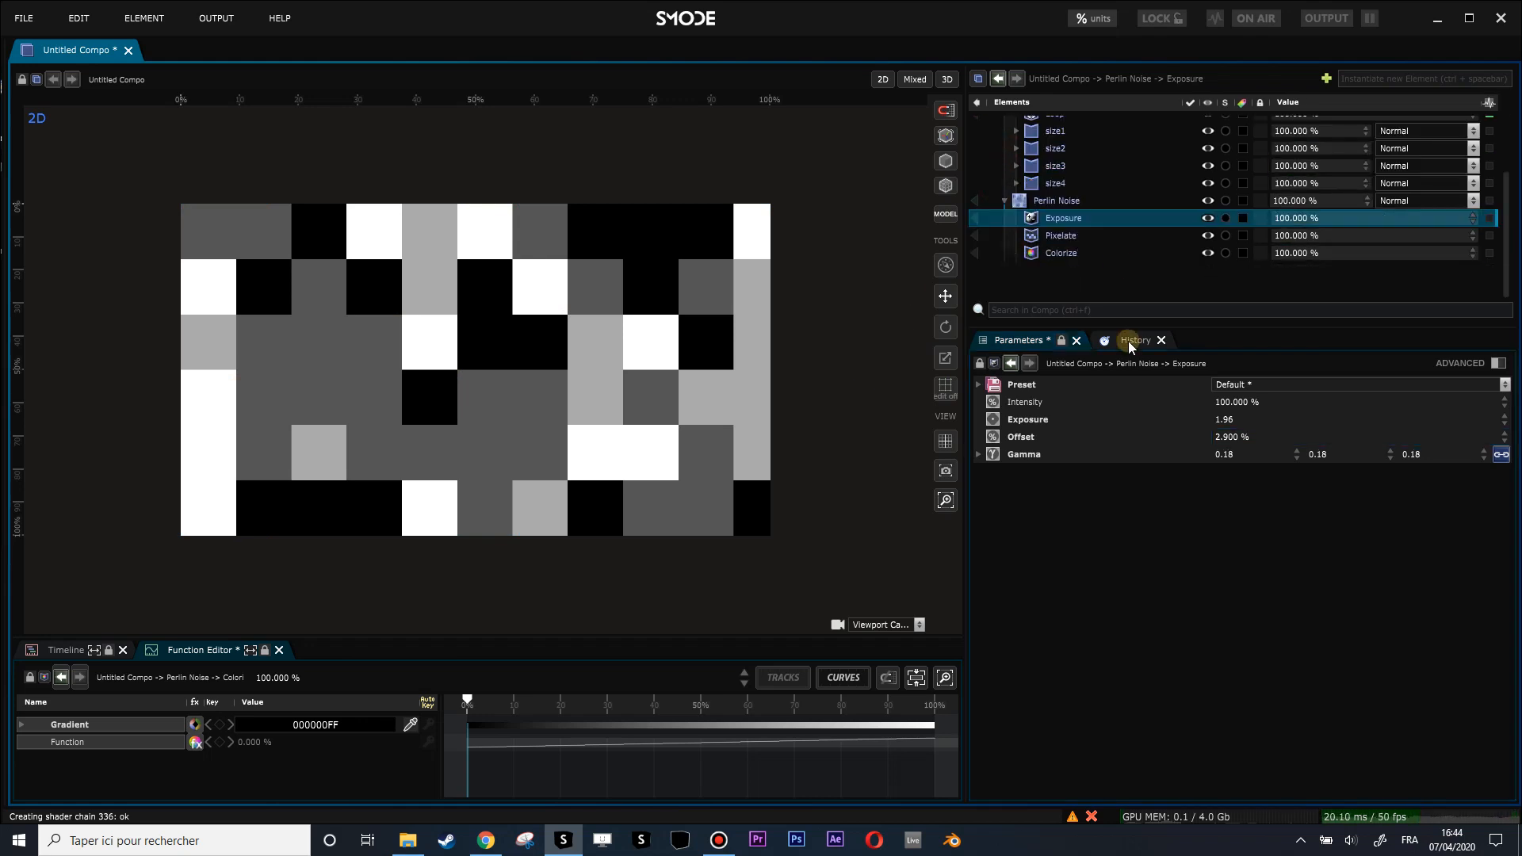
pyautogui.moveTo(1129, 328); pyautogui.dragTo(1125, 497)
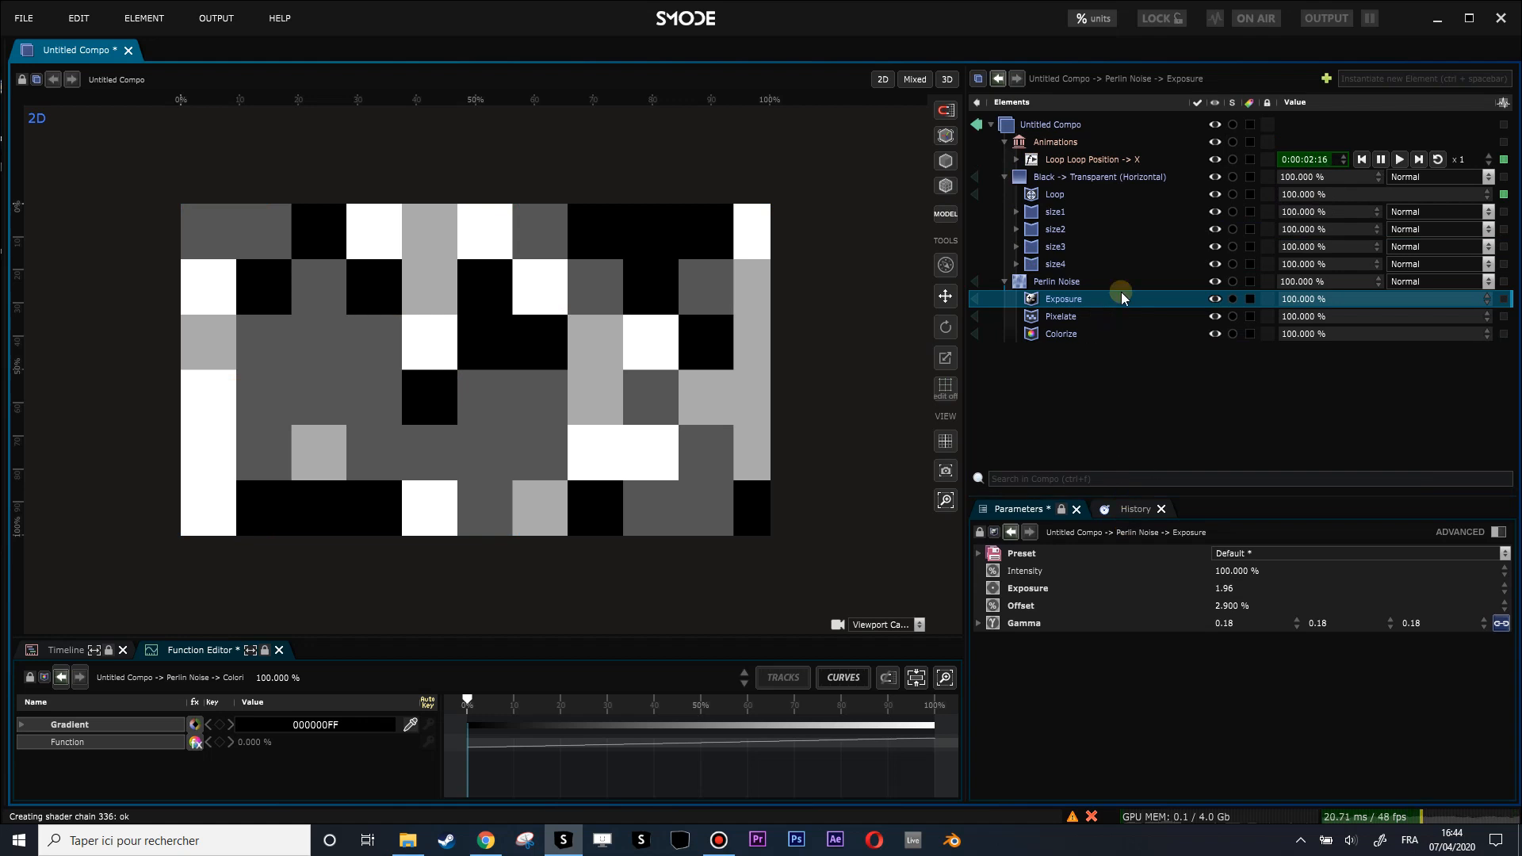
pyautogui.rightClick(1050, 264)
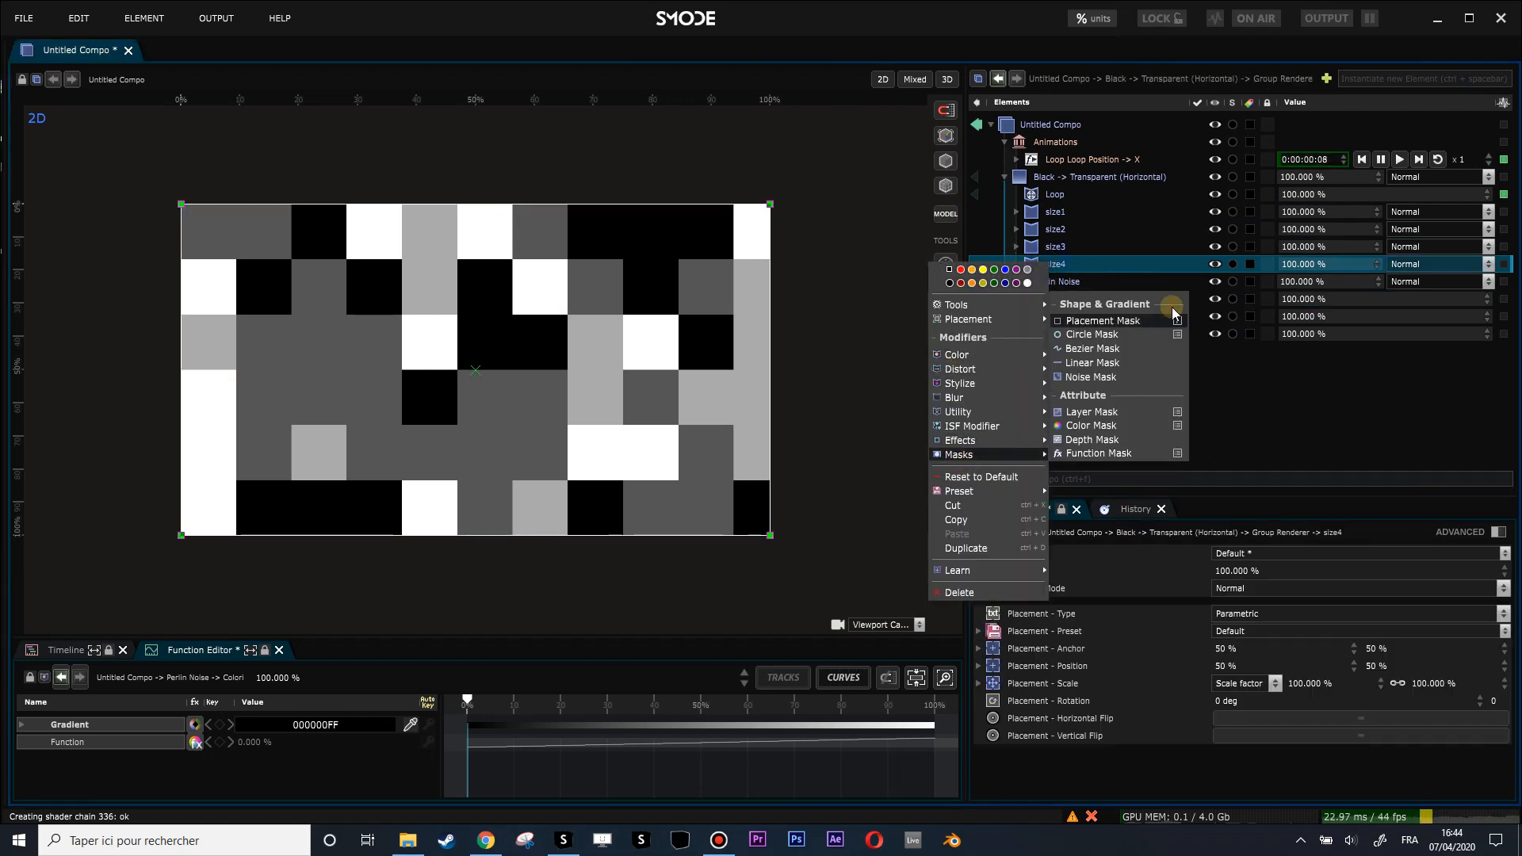
pyautogui.click(1100, 411)
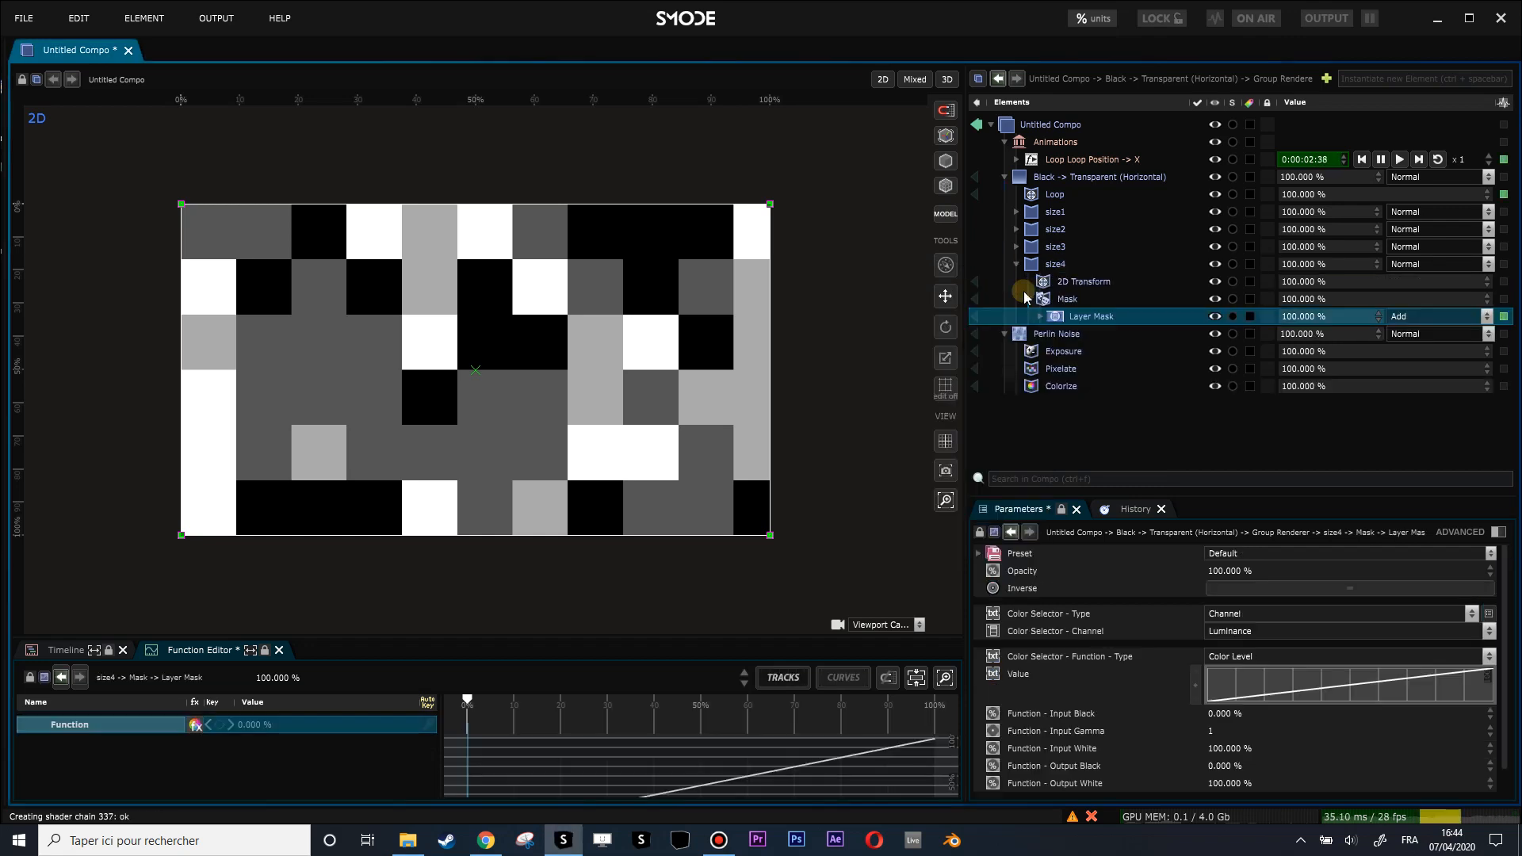
# - Wrap the Perlin Noise layer in a compo and replace it with an exported reference, named Mask and deactivated
pyautogui.rightClick(1024, 337)
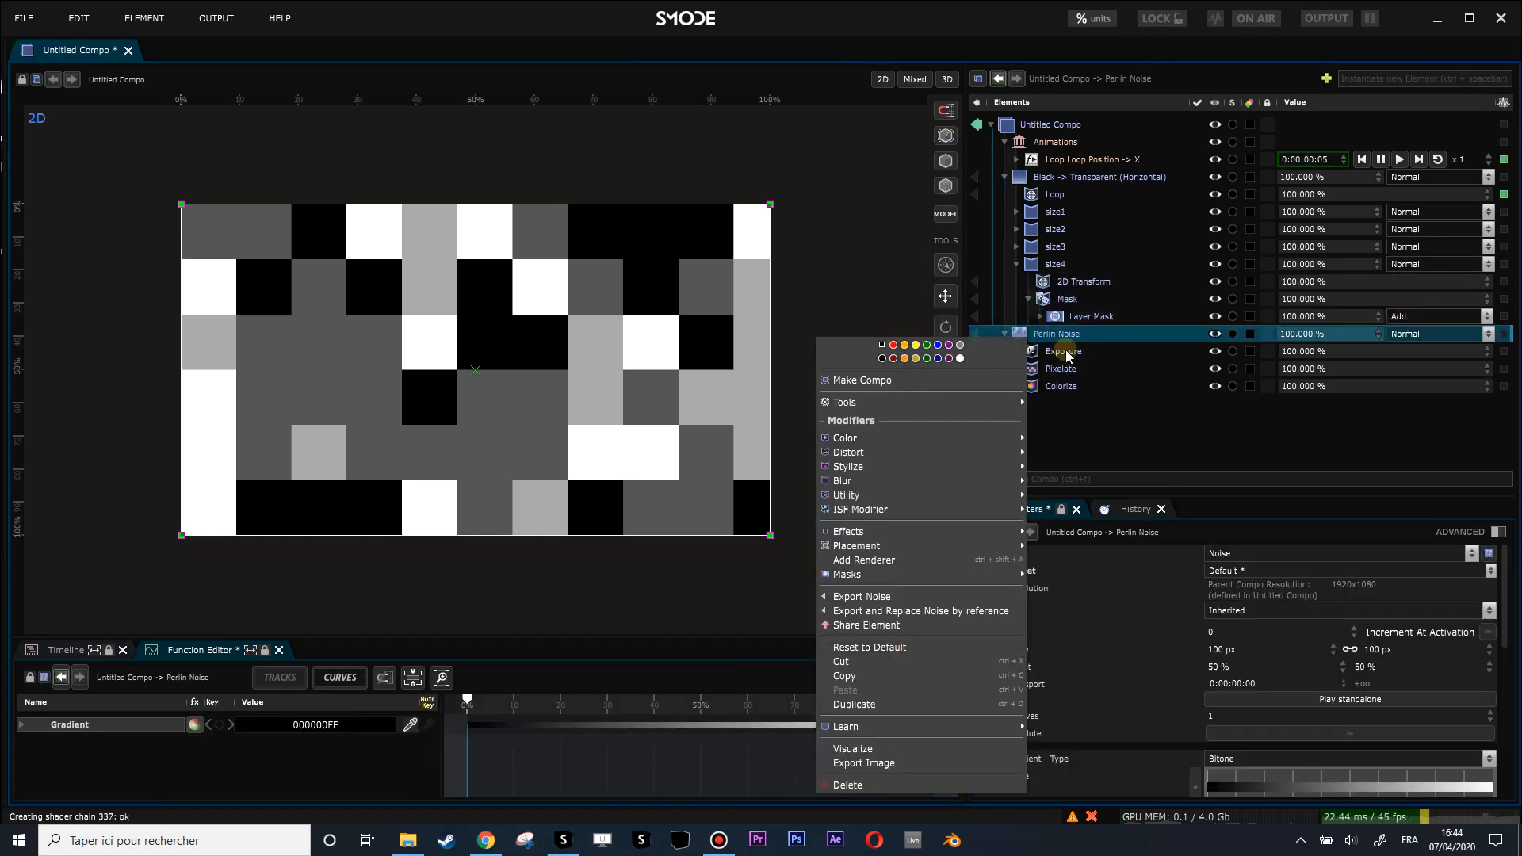
pyautogui.click(1053, 336)
pyautogui.hotkey('ctrl', 'g')
pyautogui.rightClick(1024, 336)
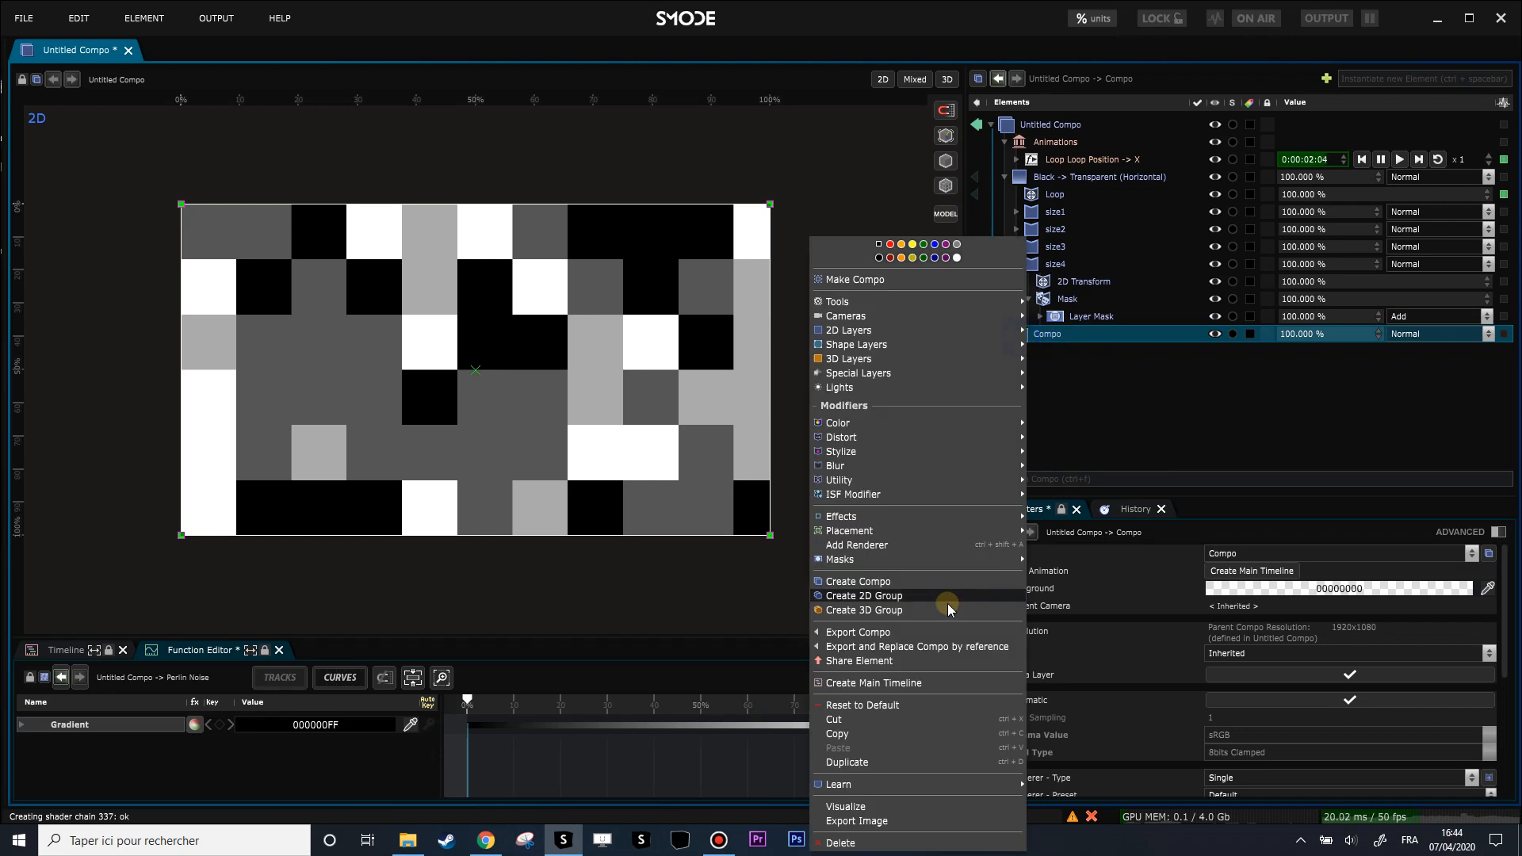
pyautogui.click(903, 647)
pyautogui.doubleClick(1045, 357)
pyautogui.press('Return')
# - Rename the exported Compo as Mask and assign it as the generator of size4's Layer Mask
pyautogui.click(1039, 334)
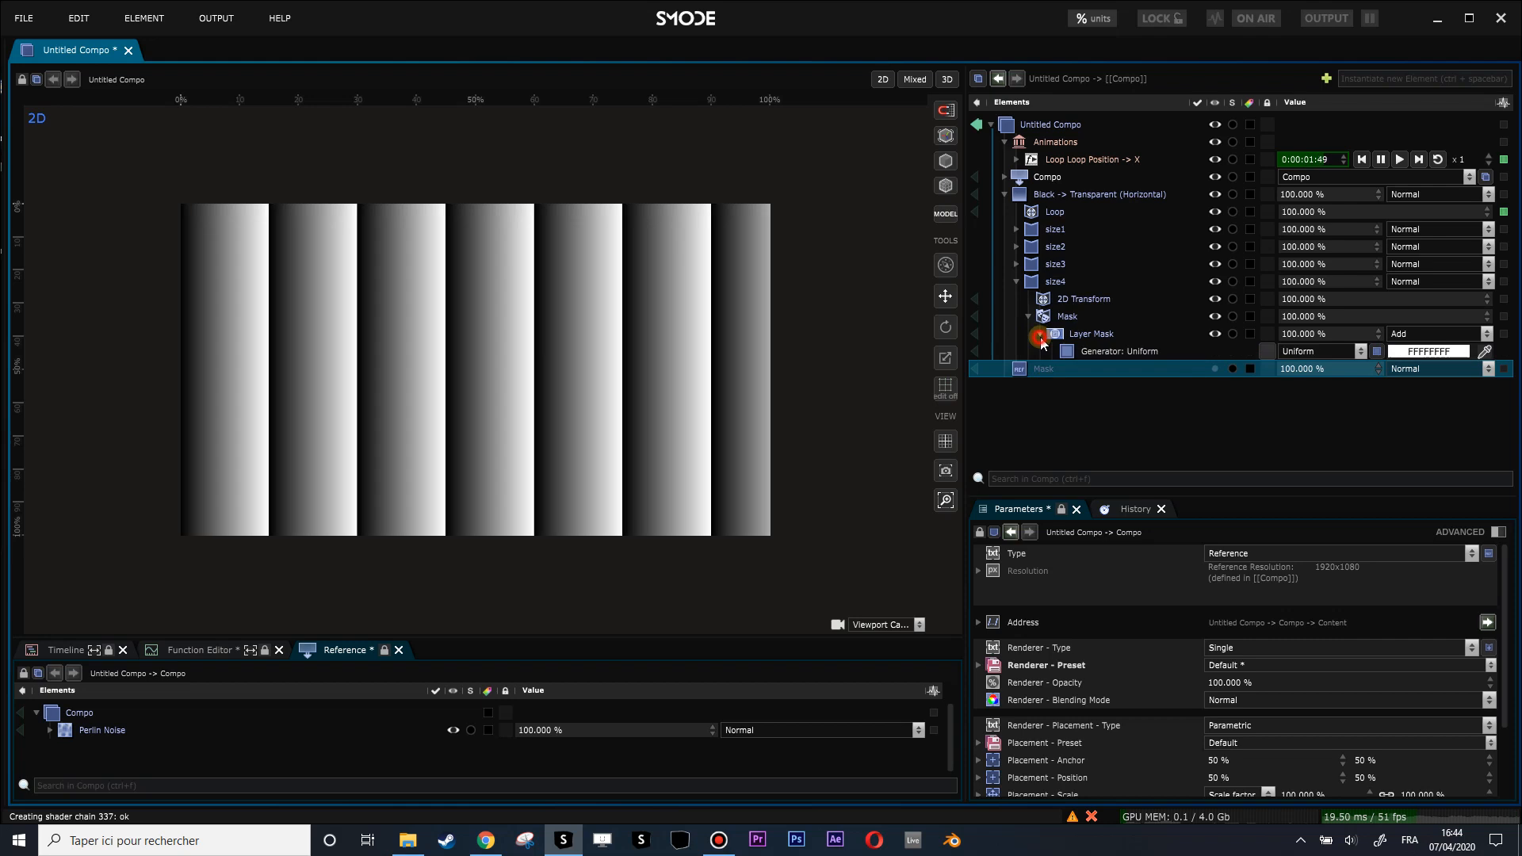
pyautogui.click(1047, 177)
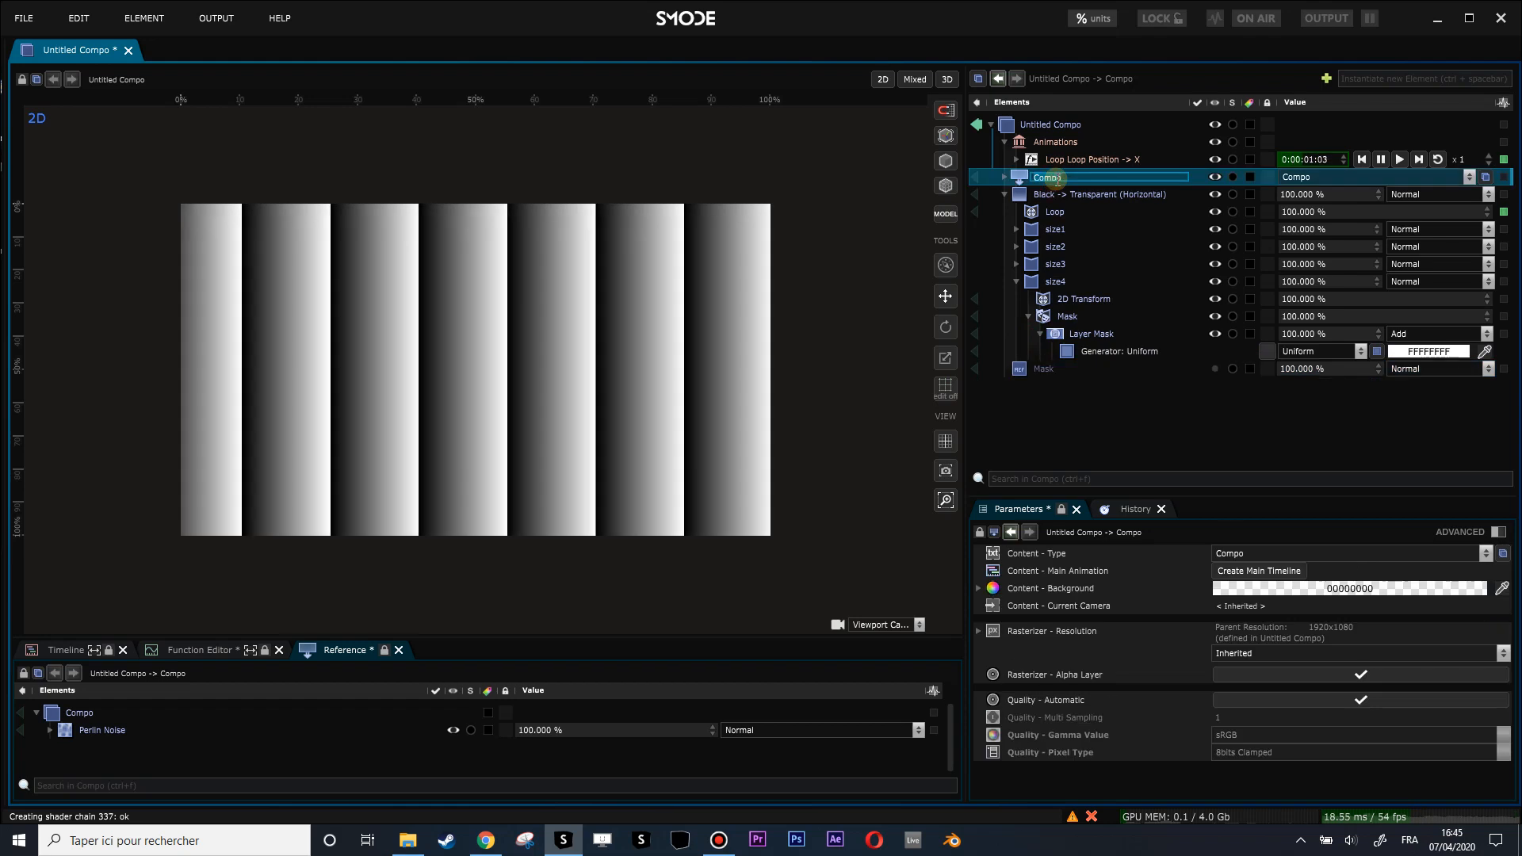
pyautogui.write('Mask')
pyautogui.press('Return')
pyautogui.moveTo(1034, 182); pyautogui.dragTo(1109, 350)
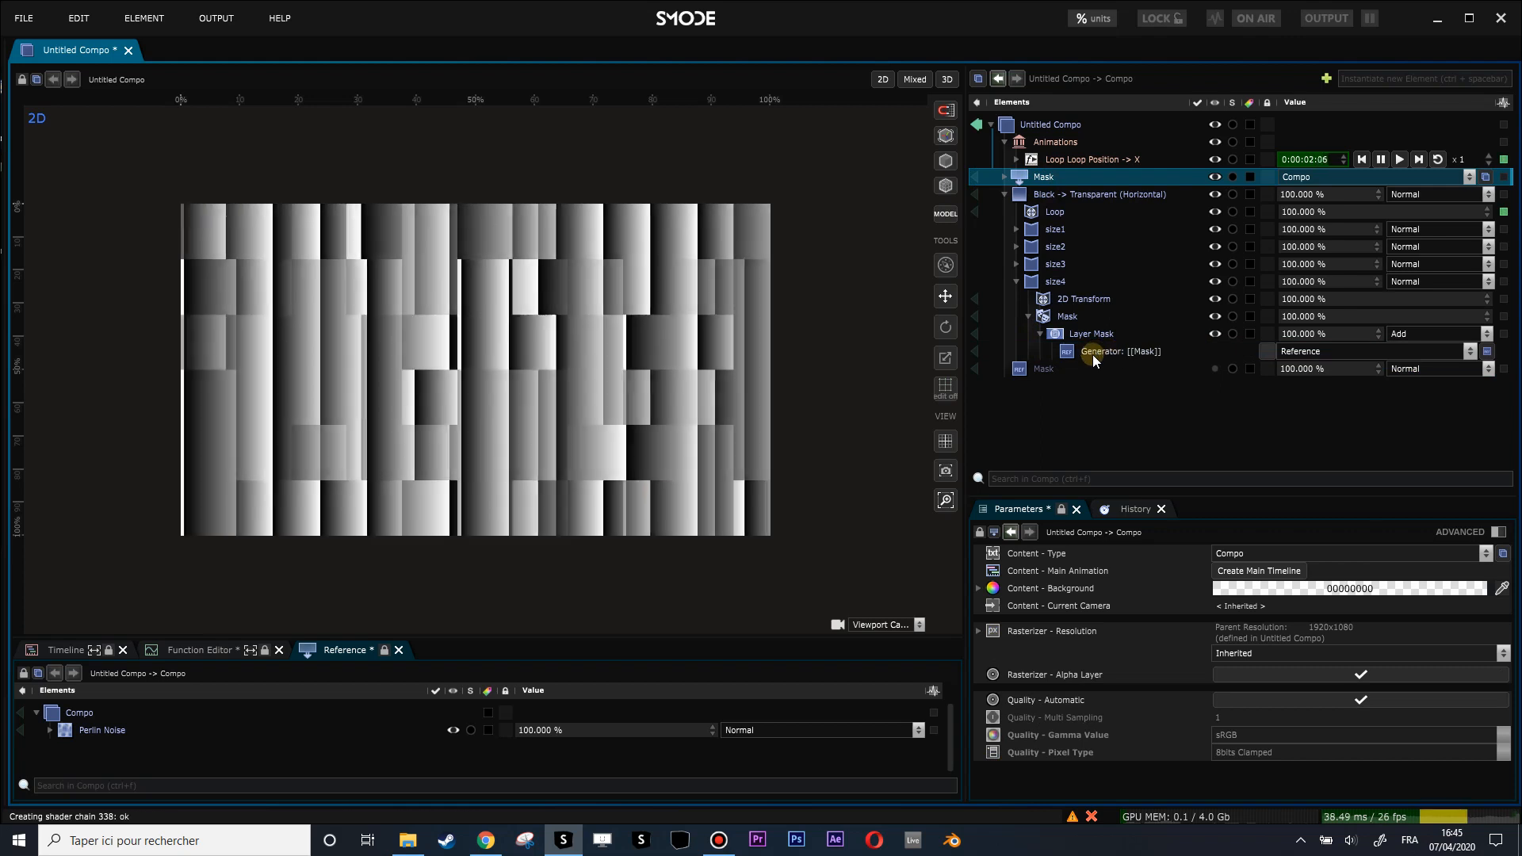
# - Show the Layer Mask's generator in the viewport and set the mask's color selector type to Key
pyautogui.scroll(3, 345, 407)
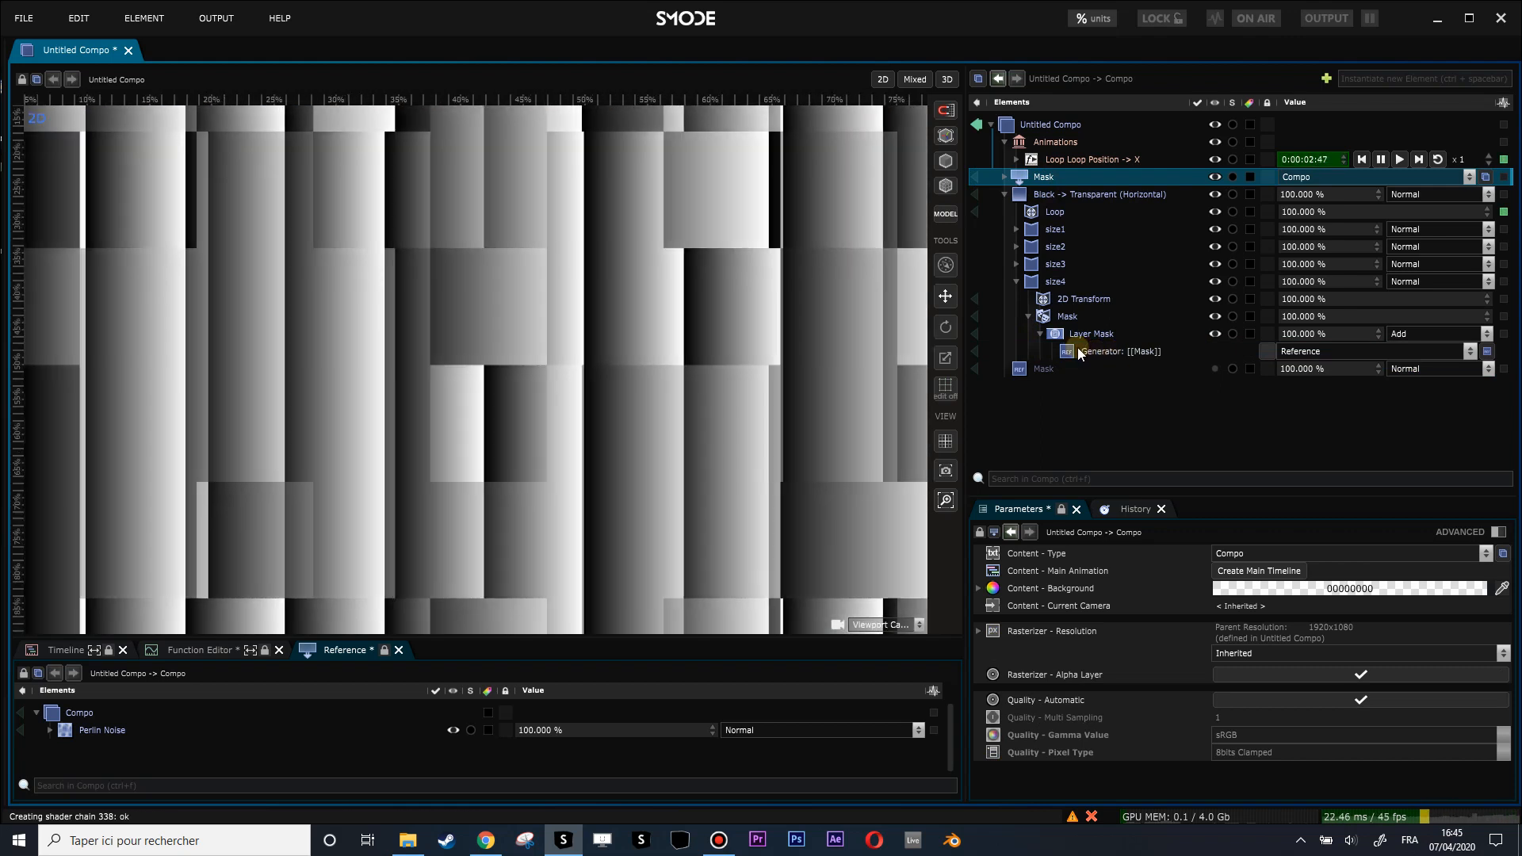
pyautogui.click(1077, 350)
pyautogui.click(979, 350)
pyautogui.moveTo(320, 356); pyautogui.dragTo(384, 390)
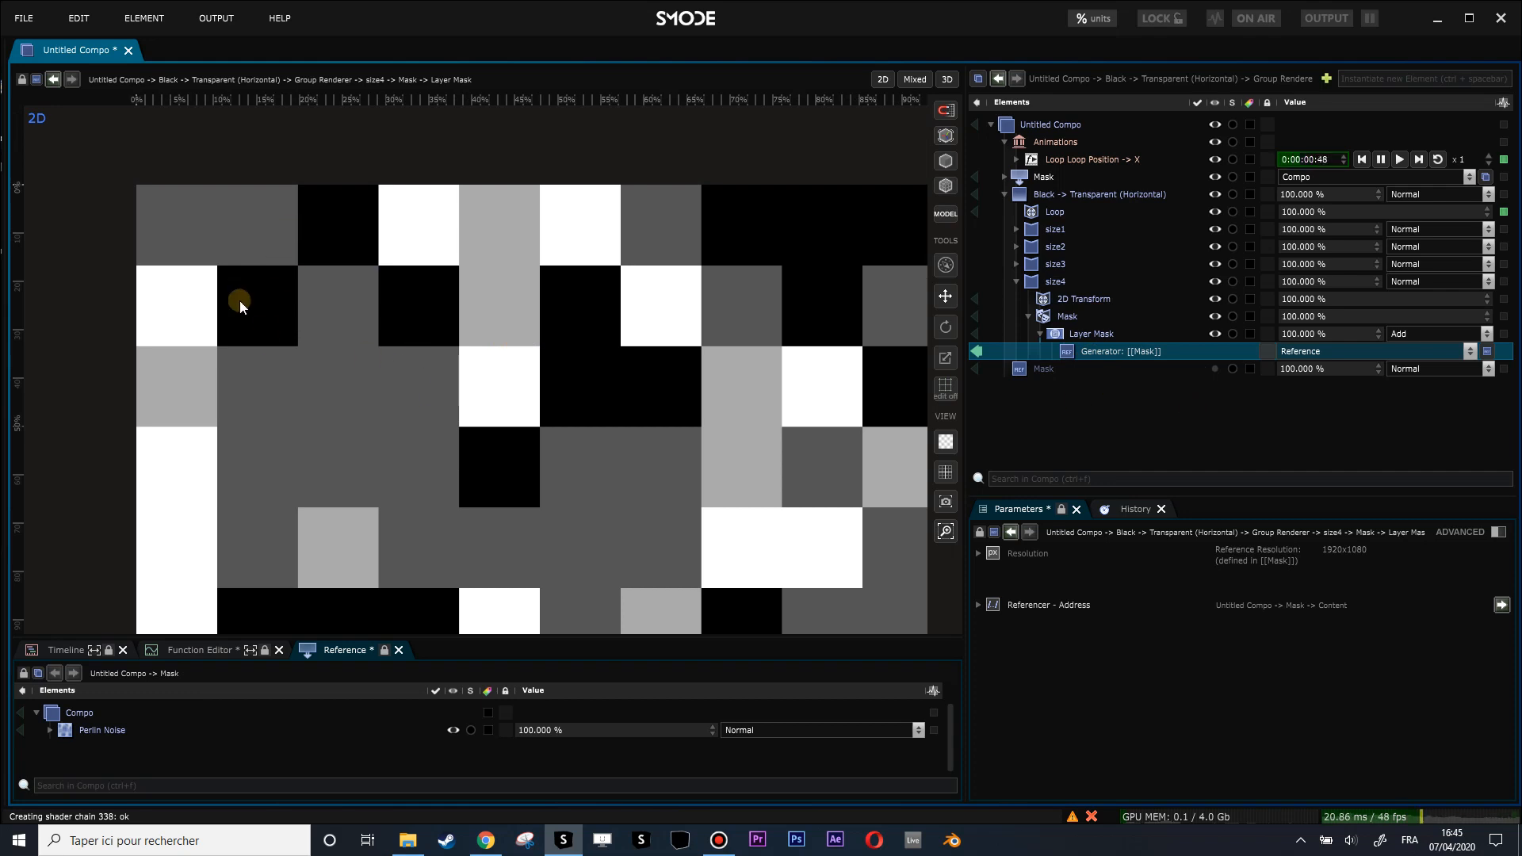
pyautogui.click(1071, 335)
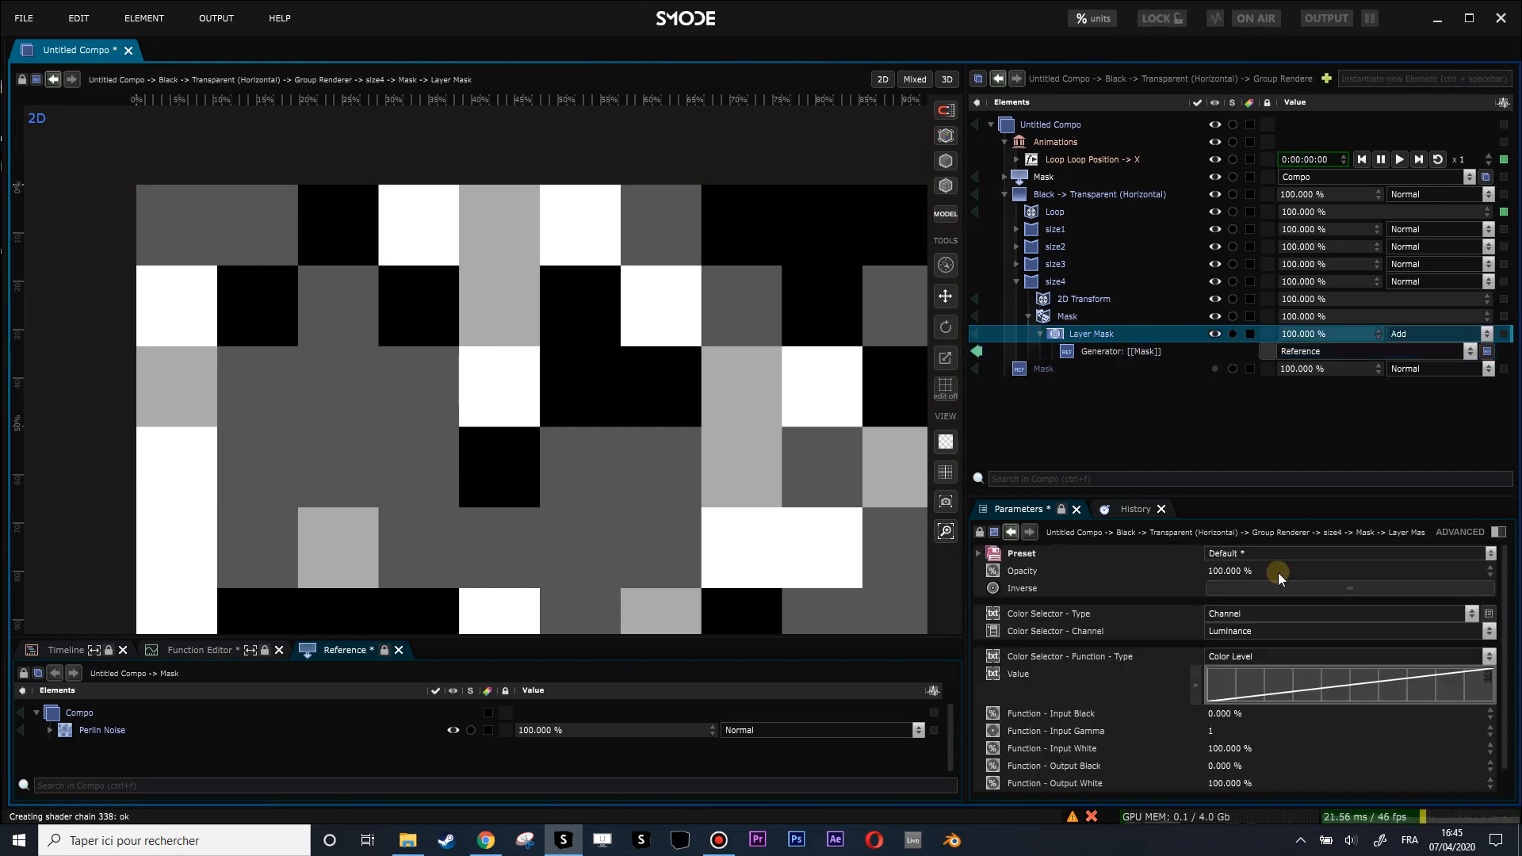
pyautogui.moveTo(1270, 481); pyautogui.dragTo(1264, 445)
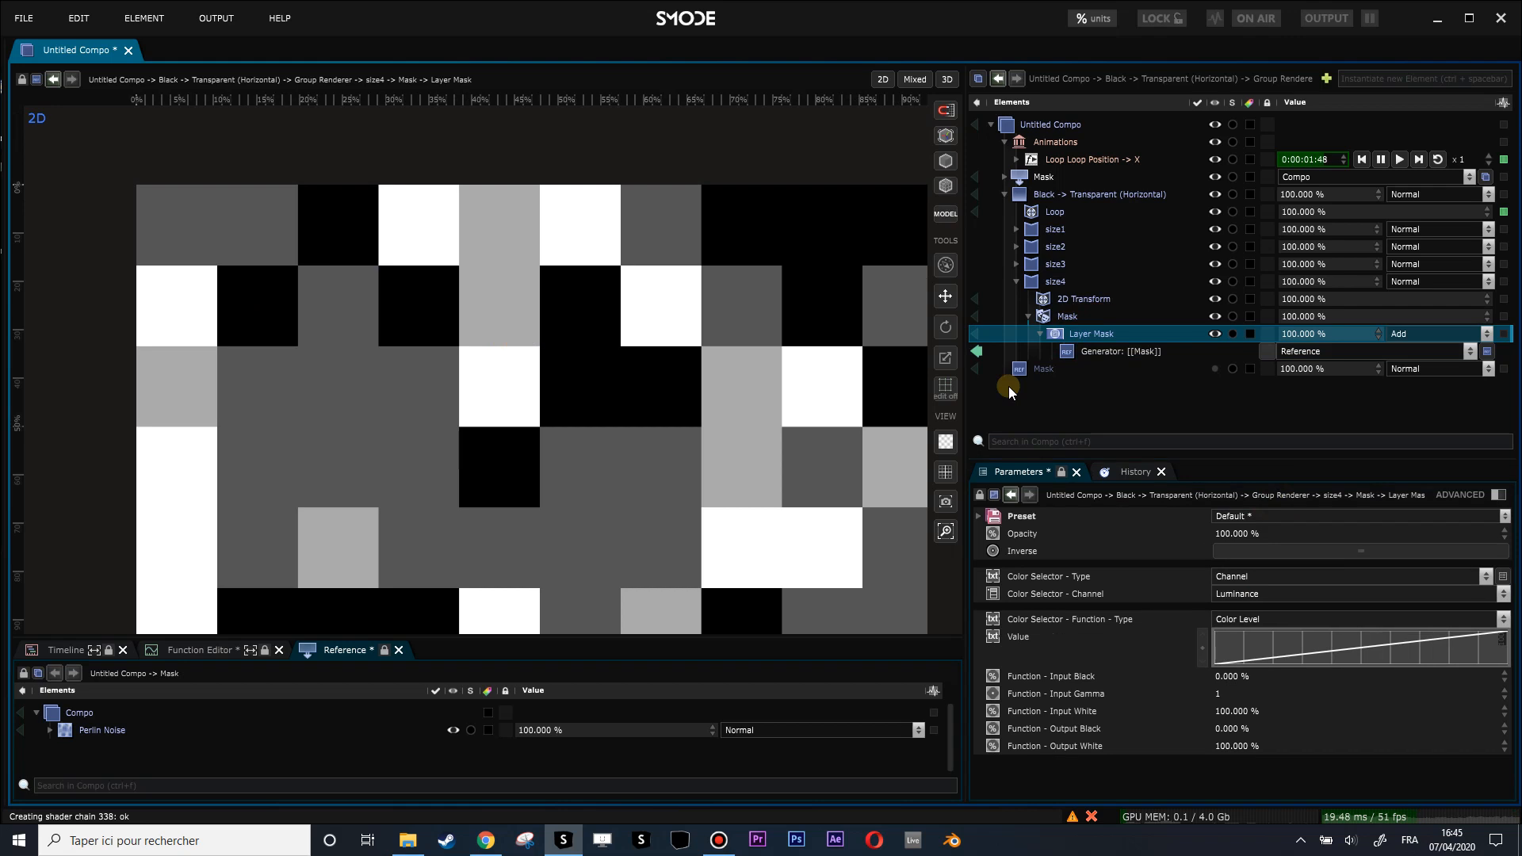
pyautogui.click(1234, 579)
pyautogui.click(1237, 615)
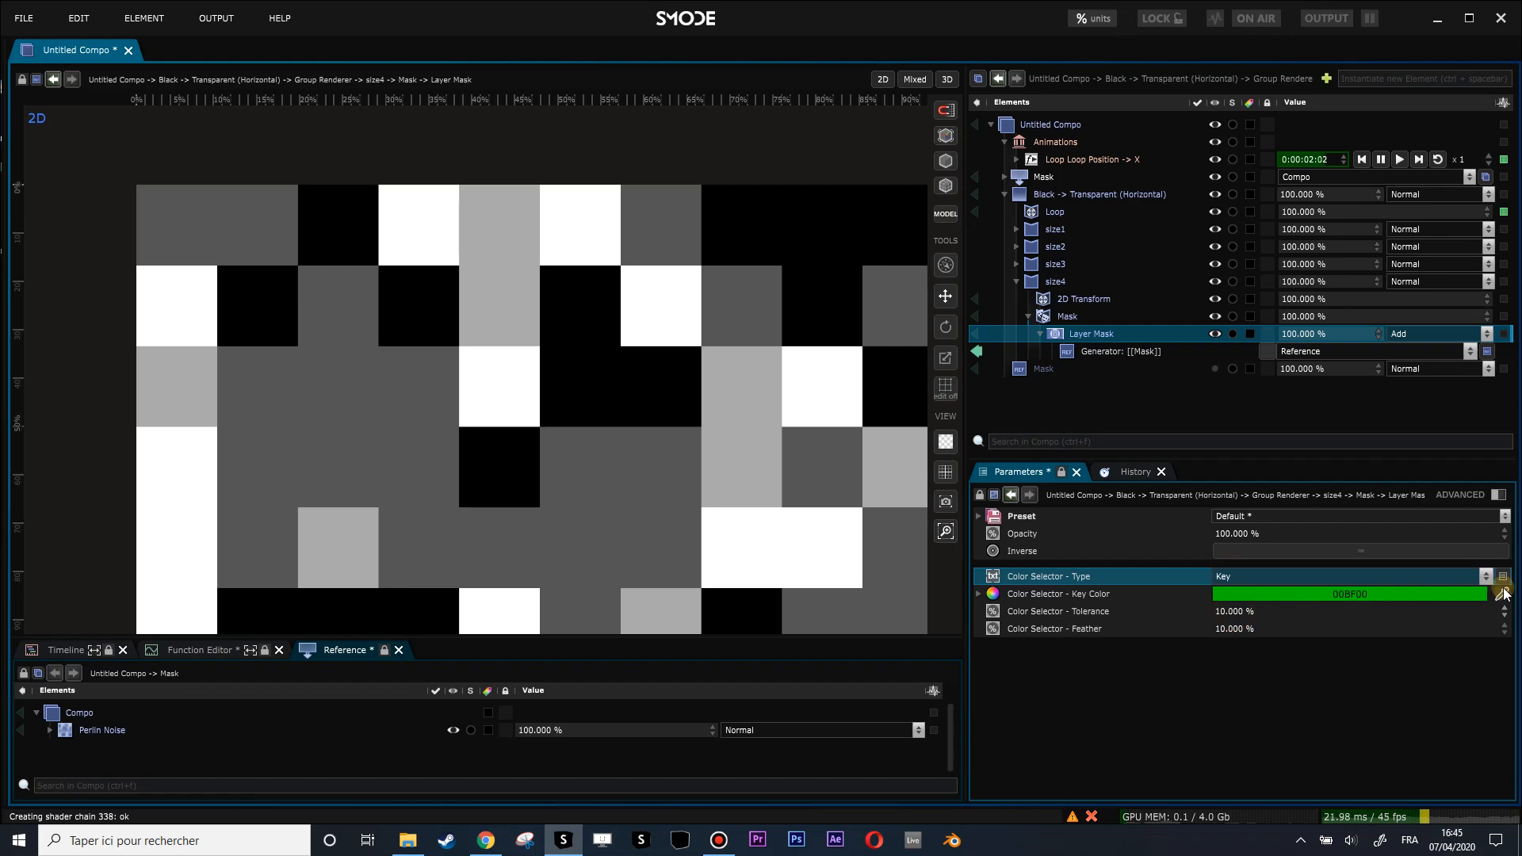
# - Use black (000000) as the Layer Mask's key color and enable Inverse, with the viewport back on the full composition
pyautogui.click(975, 351)
pyautogui.scroll(-2, 438, 405)
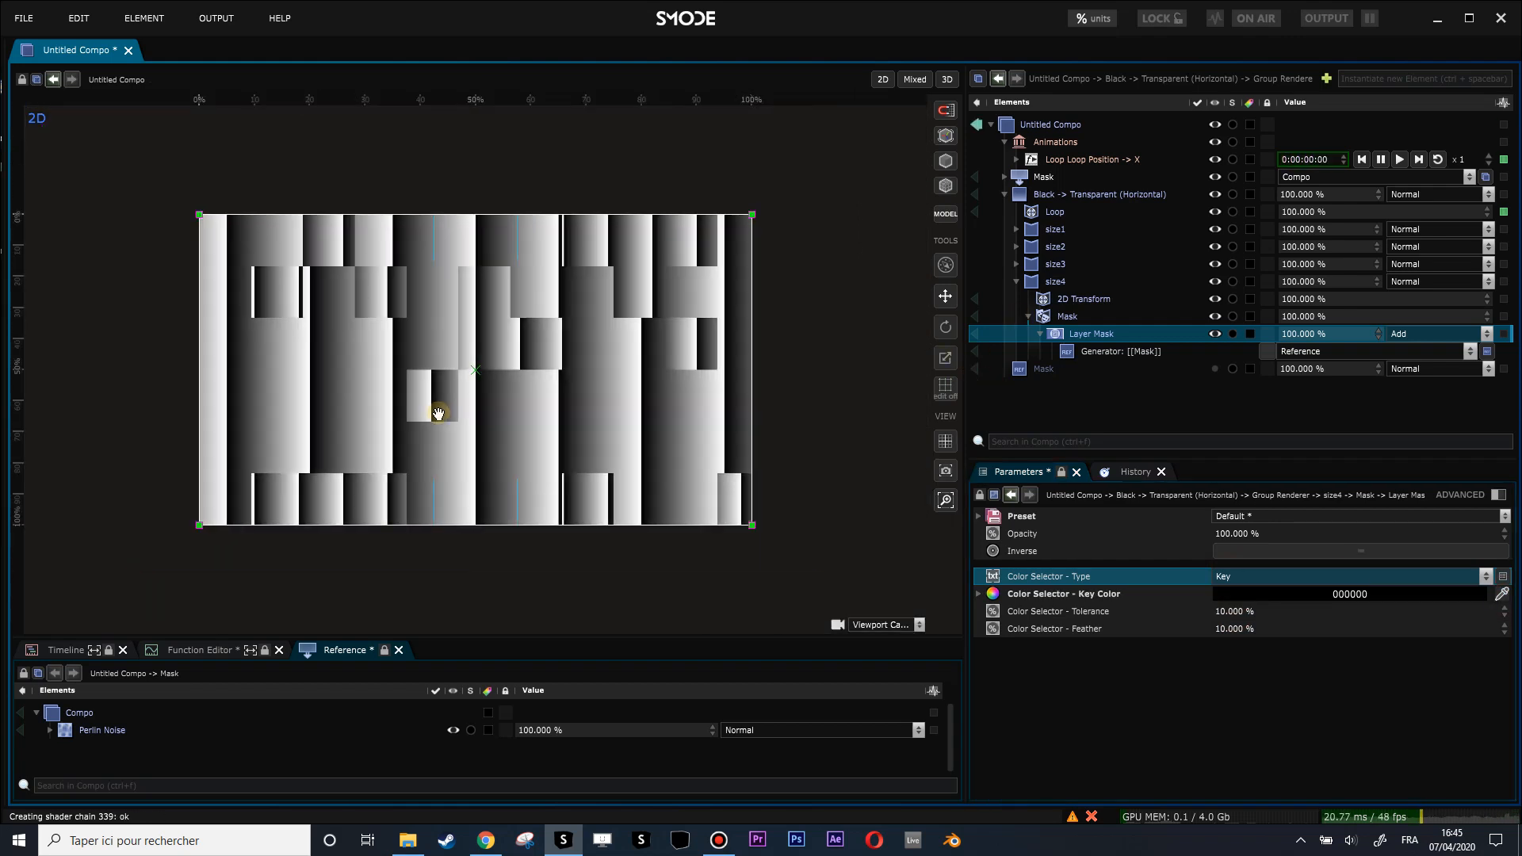
pyautogui.moveTo(484, 344); pyautogui.dragTo(509, 363)
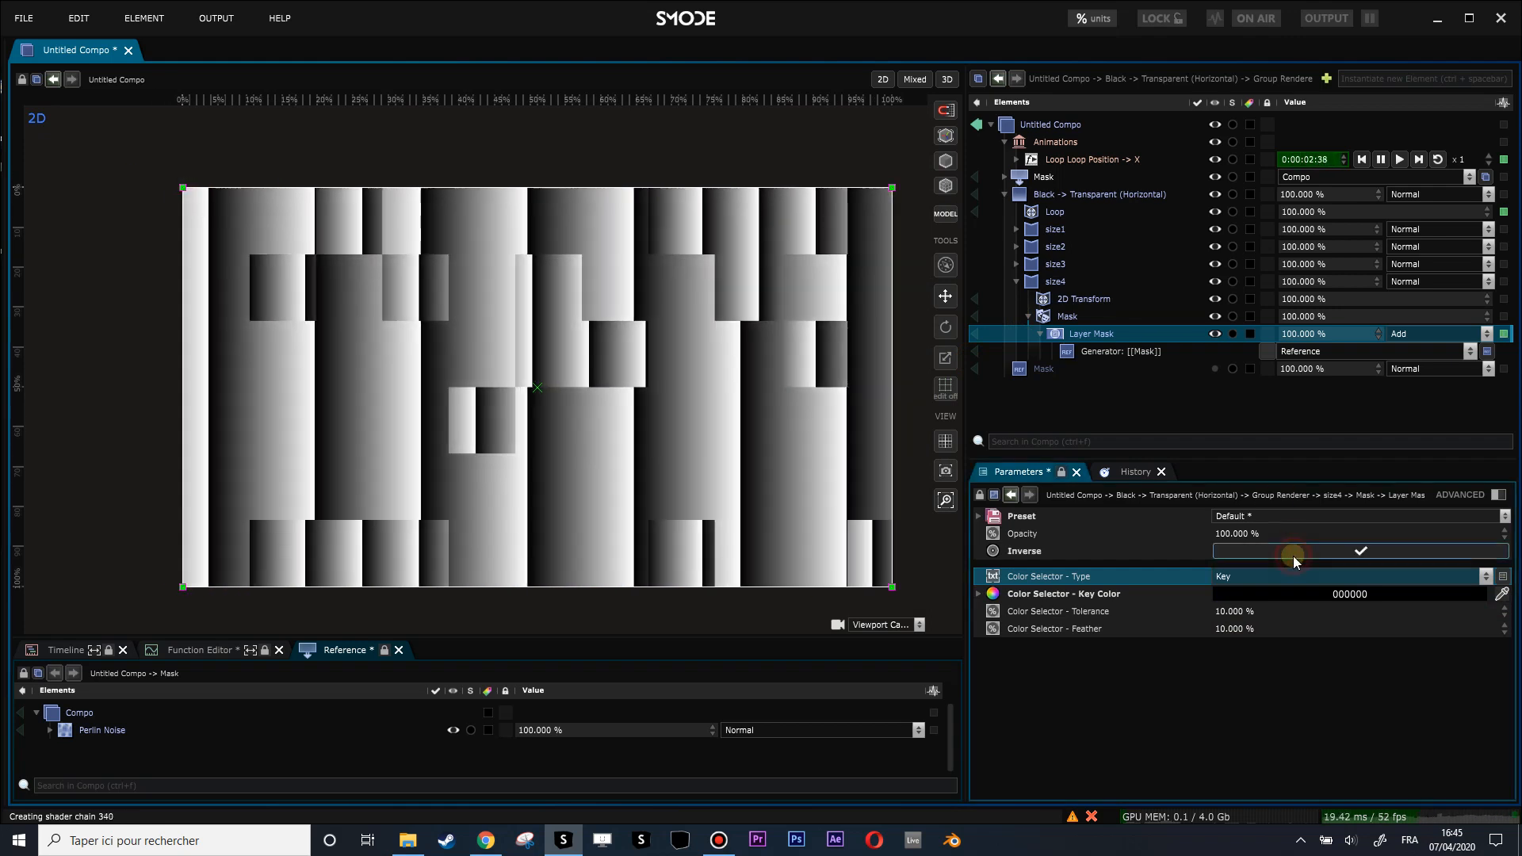
pyautogui.scroll(1, 485, 362)
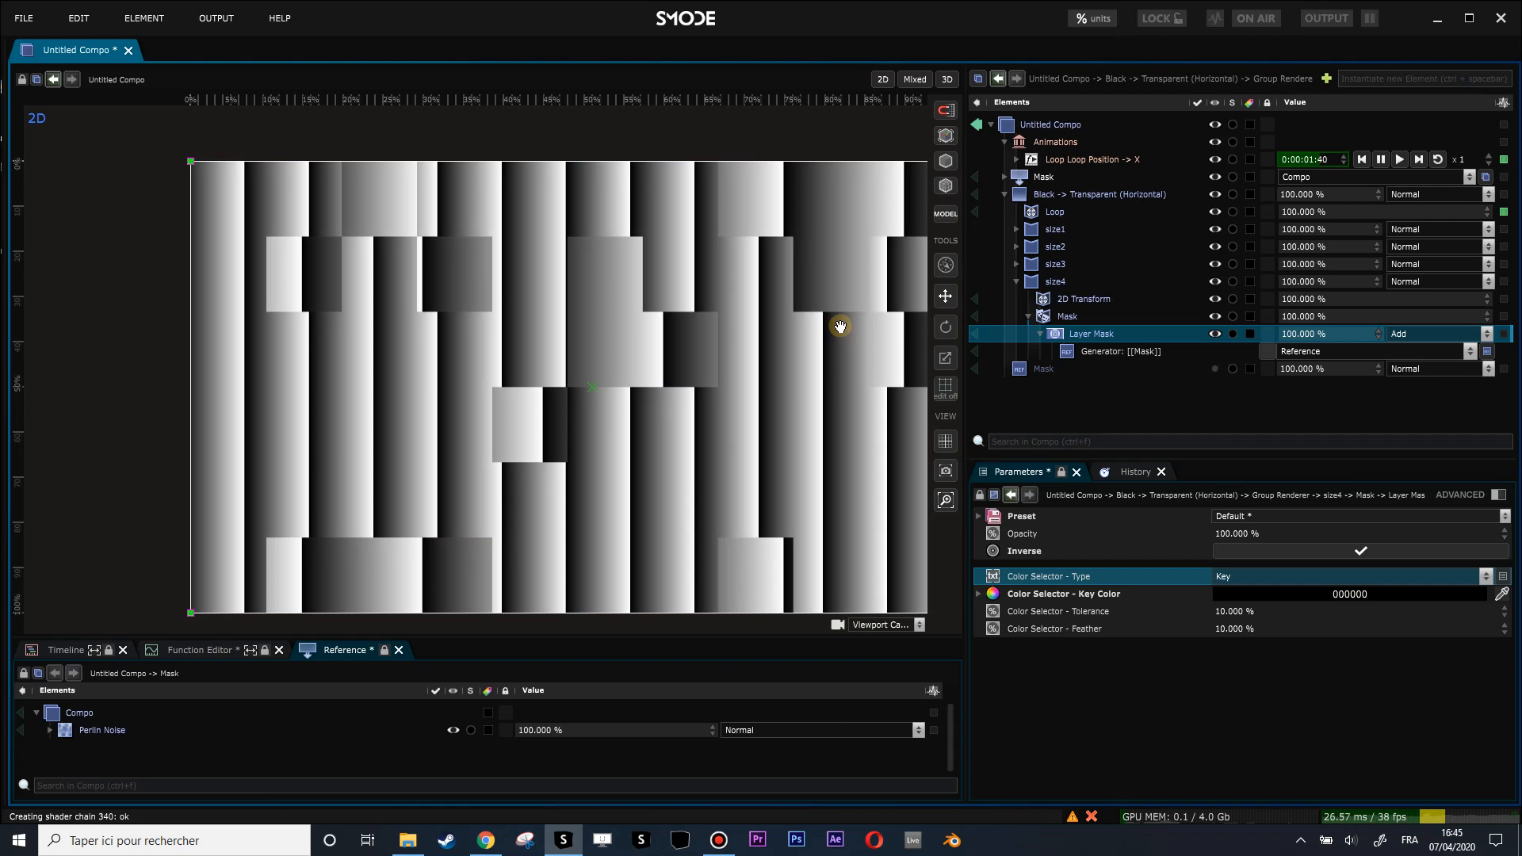
# - Copy size4's Mask onto size3 and pick the dark gray 555555 as the copied Layer Mask's key color
pyautogui.click(1017, 264)
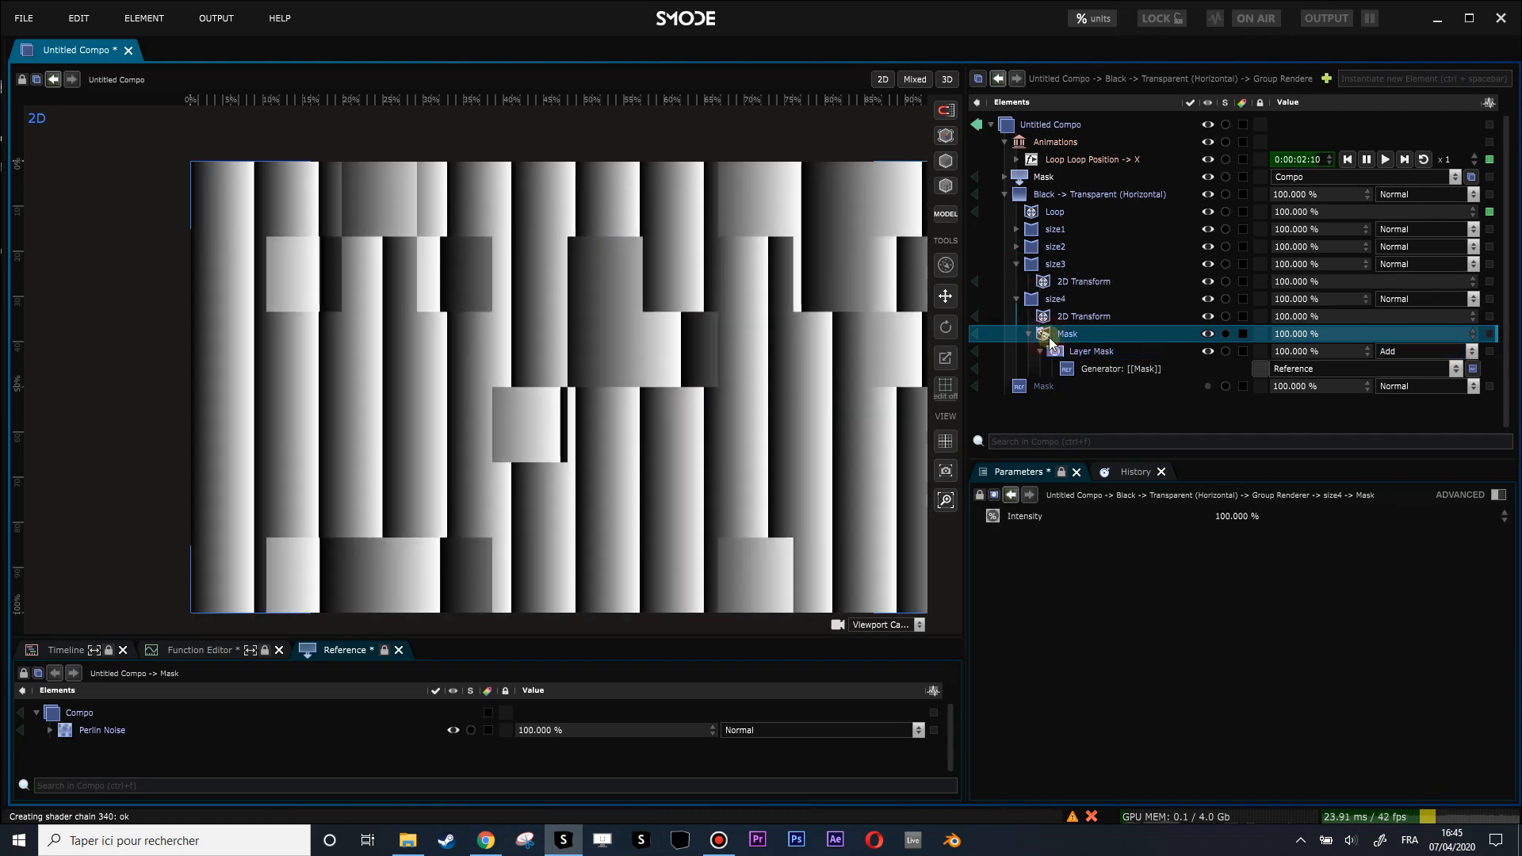
pyautogui.moveTo(1054, 340); pyautogui.dragTo(1054, 264)
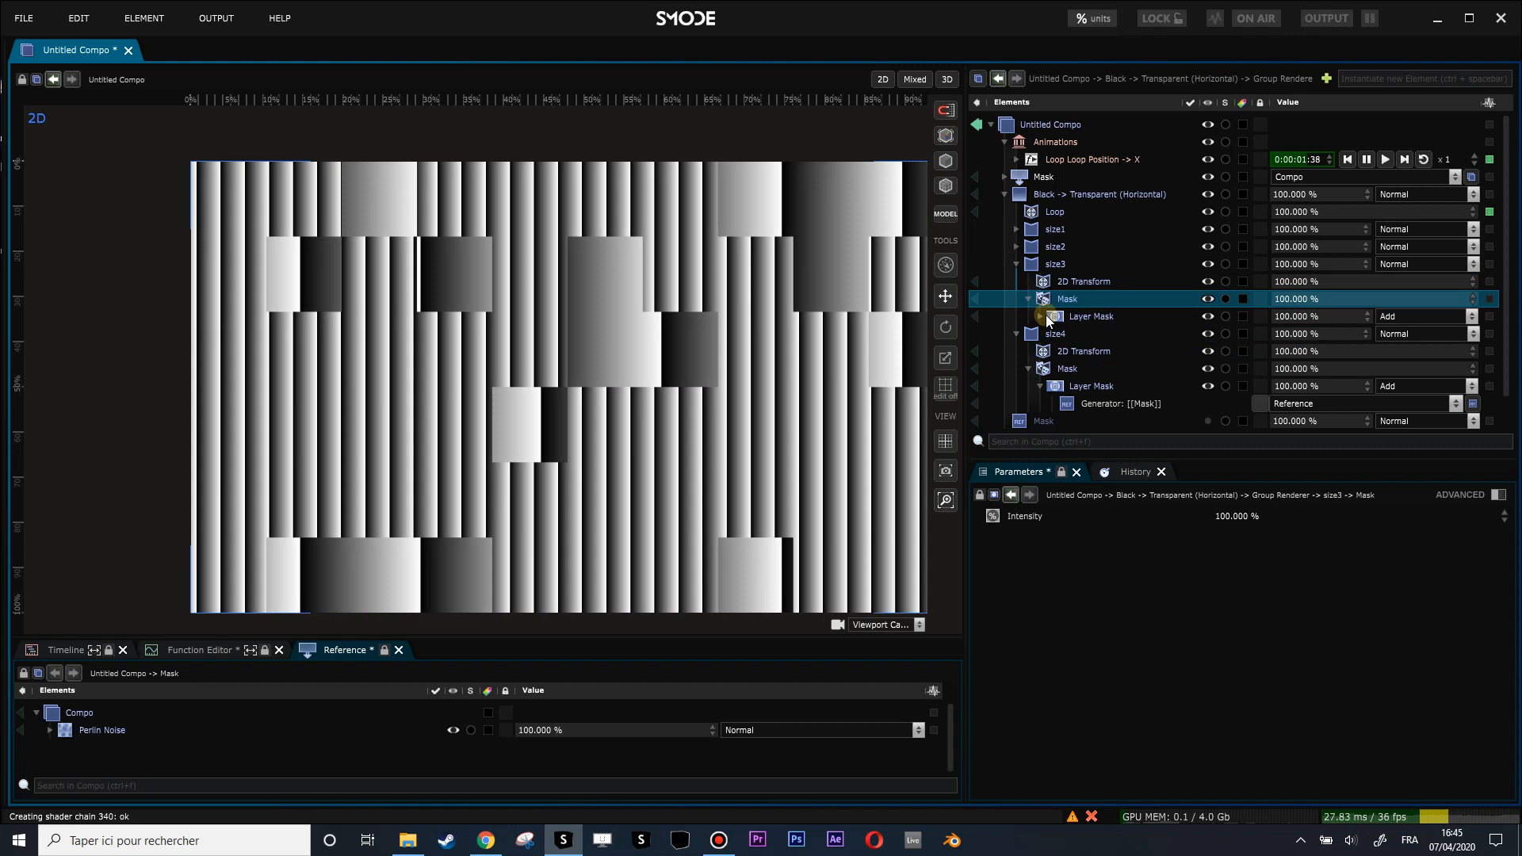
pyautogui.click(1028, 298)
pyautogui.click(977, 334)
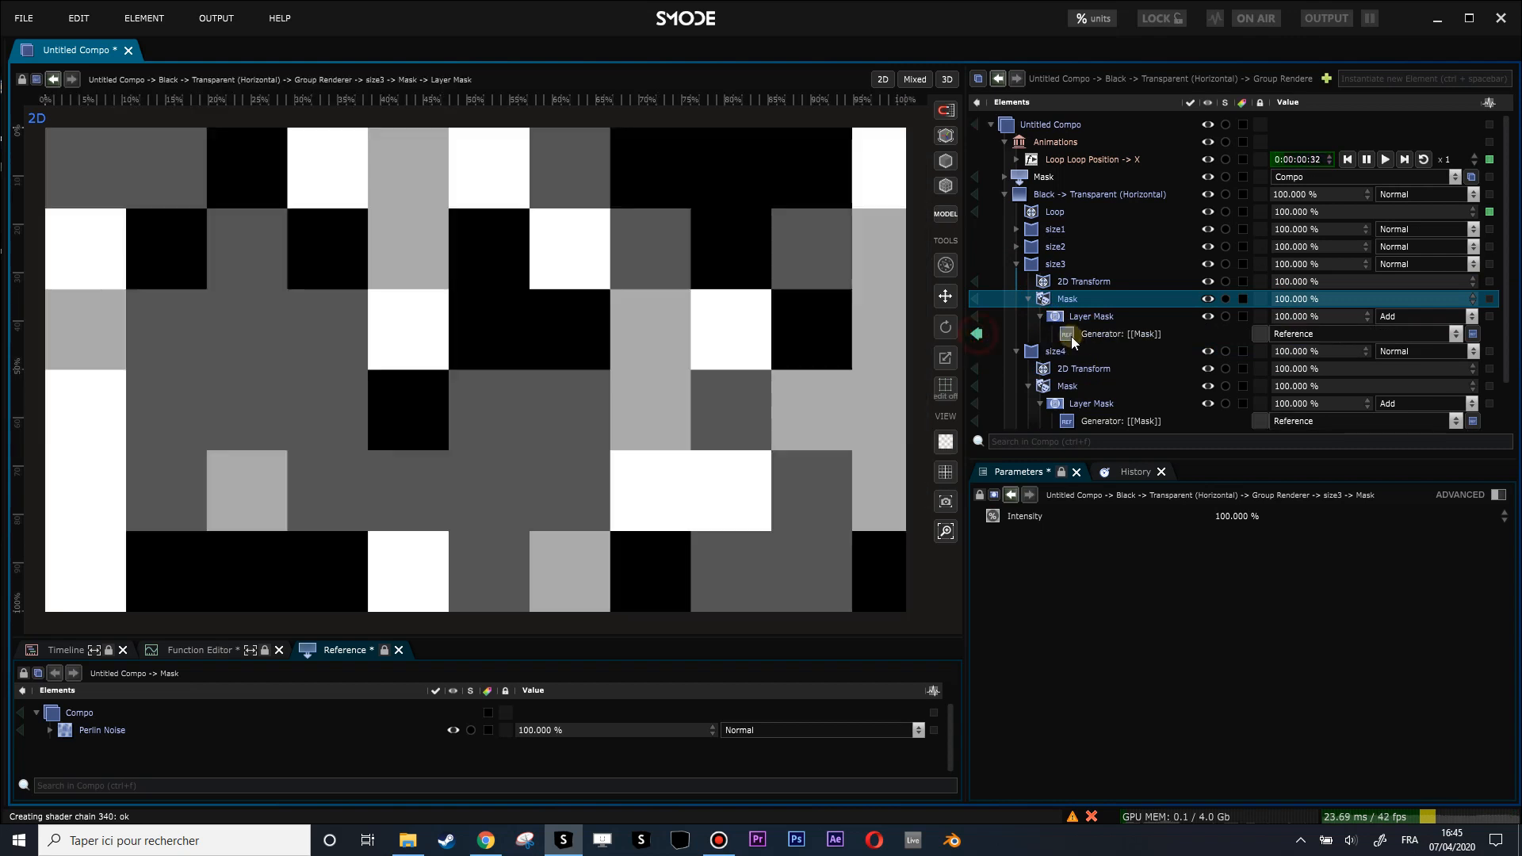
pyautogui.click(1086, 315)
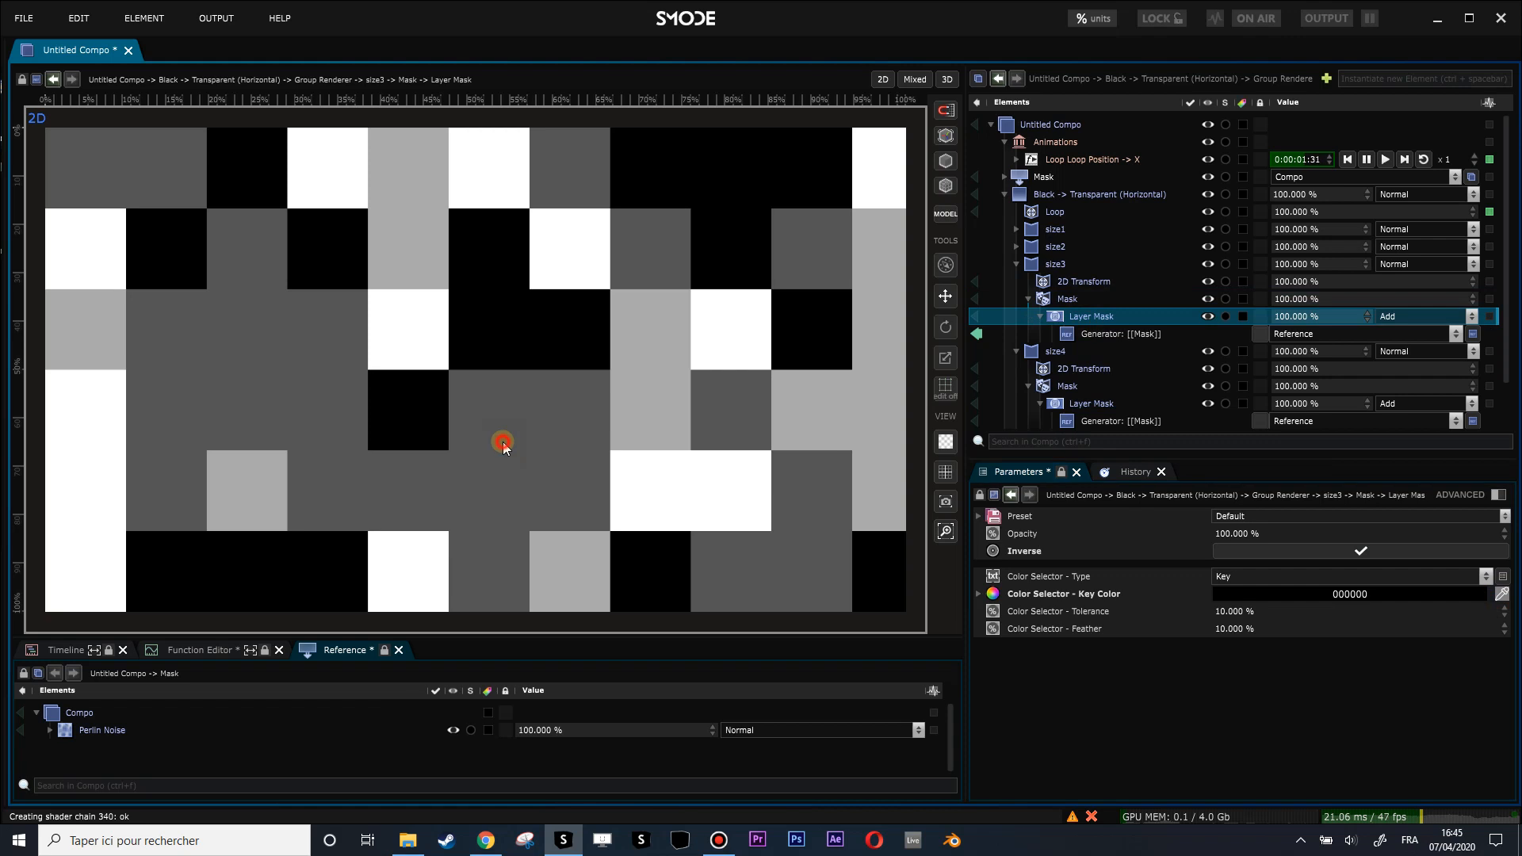
# - Copy size3's Mask onto size2 and pick another gray level of the noise as its Layer Mask key color
pyautogui.moveTo(1048, 252); pyautogui.dragTo(1018, 253)
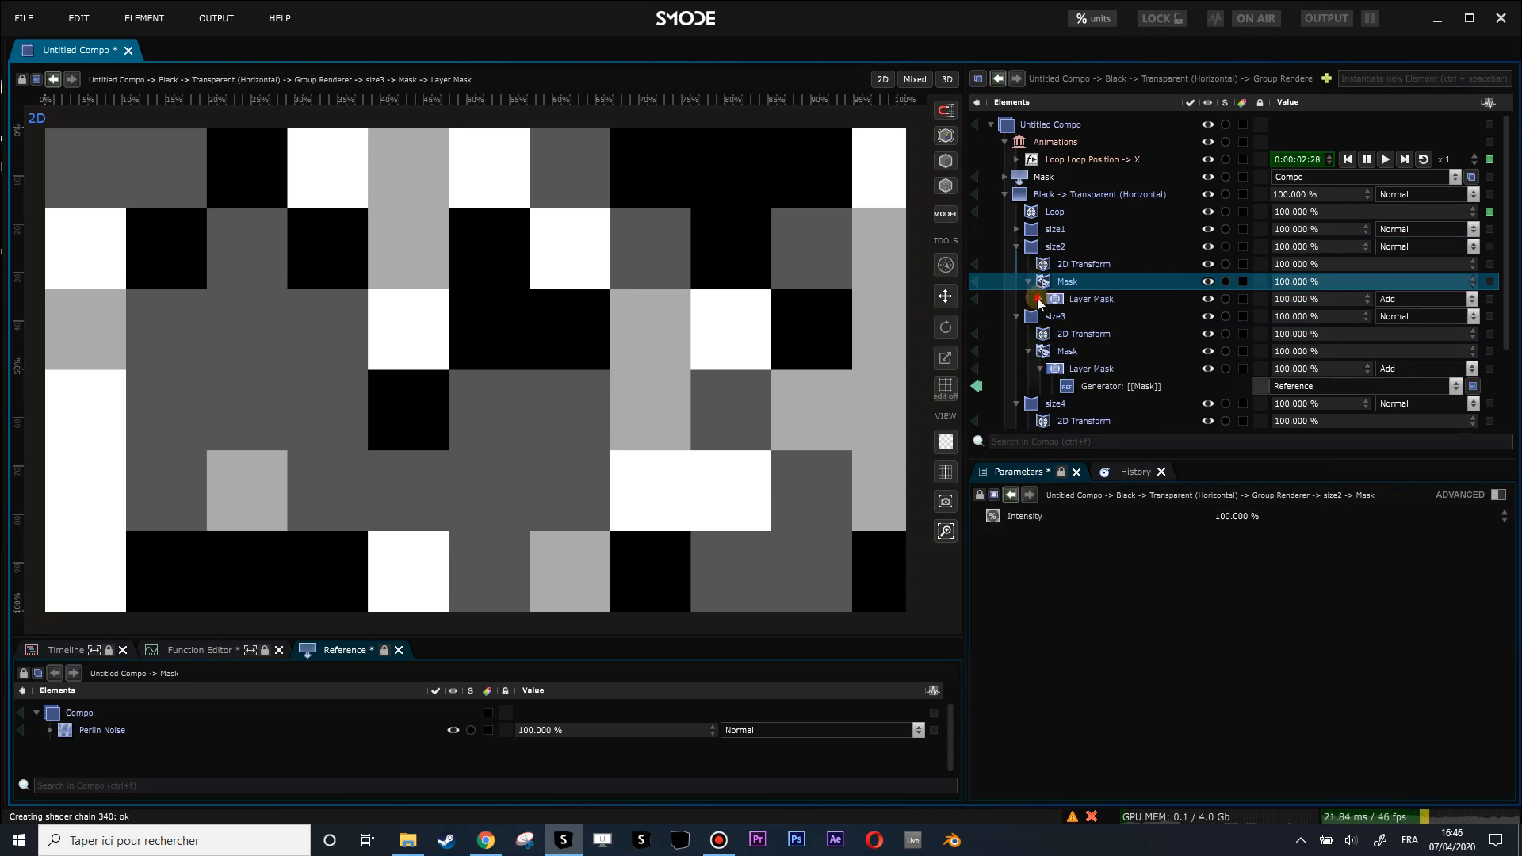
pyautogui.click(1039, 299)
pyautogui.click(1067, 306)
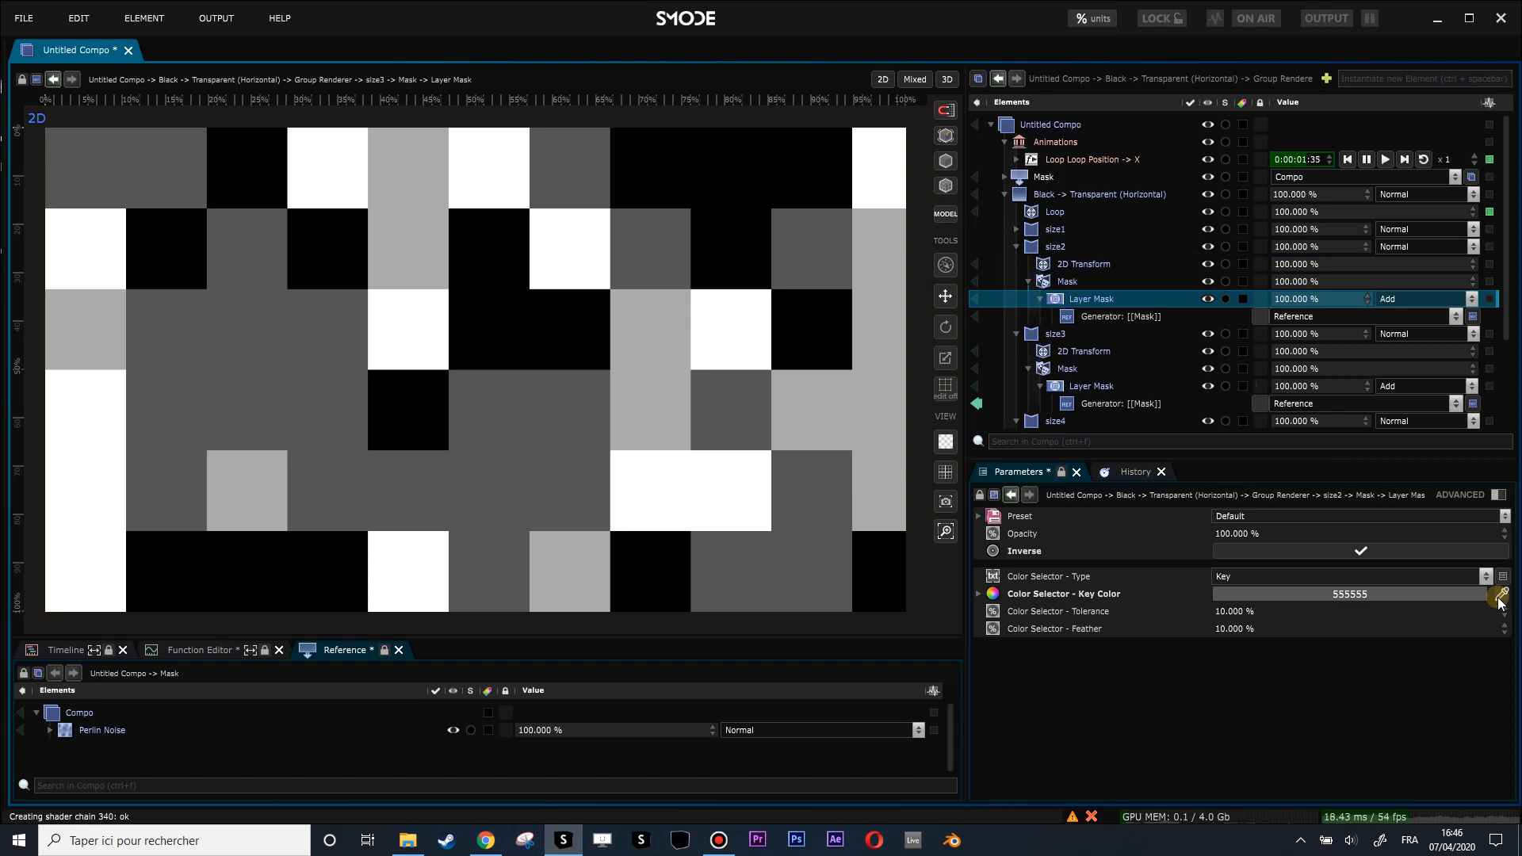
pyautogui.click(1052, 283)
pyautogui.moveTo(1060, 231); pyautogui.dragTo(1059, 232)
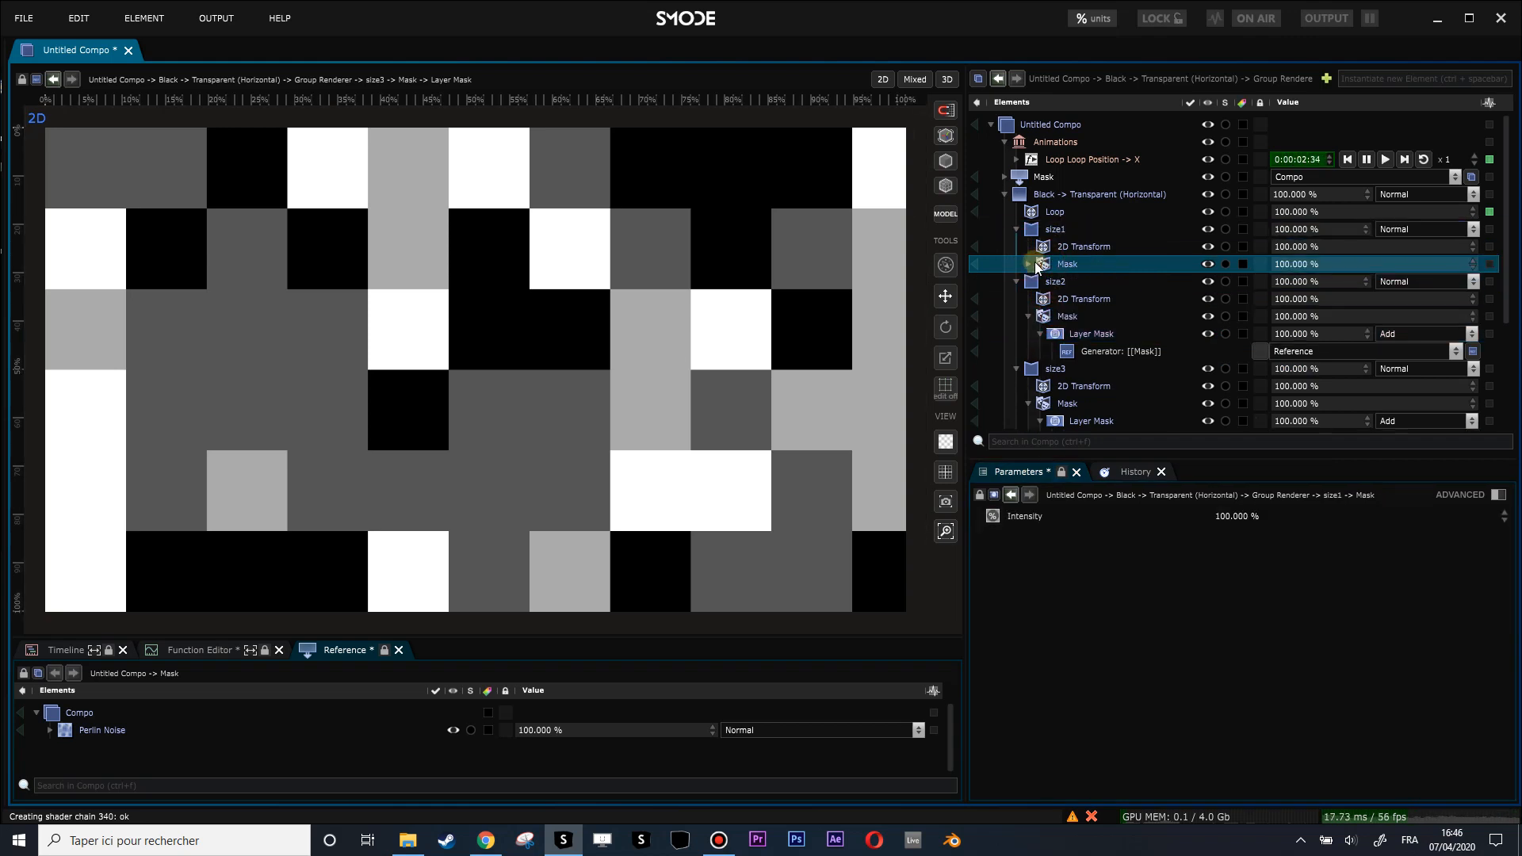
pyautogui.press('Delete')
pyautogui.press('Return')
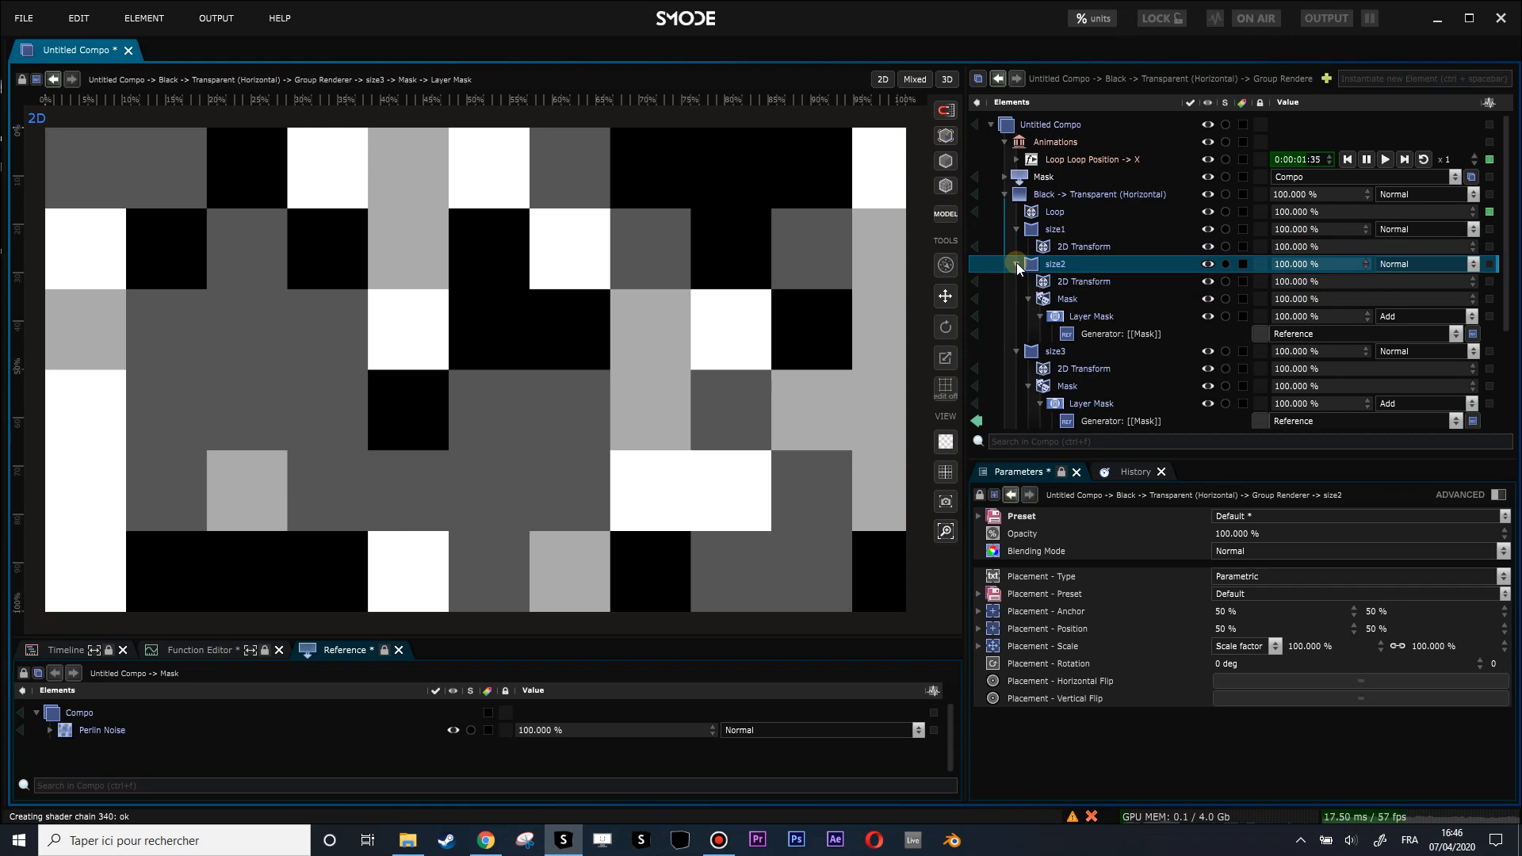
# - Show the full composition in the viewport and examine the stripe pattern produced by the masks
pyautogui.click(976, 421)
pyautogui.scroll(-2, 503, 350)
pyautogui.moveTo(598, 356); pyautogui.dragTo(680, 364)
pyautogui.scroll(2, 550, 372)
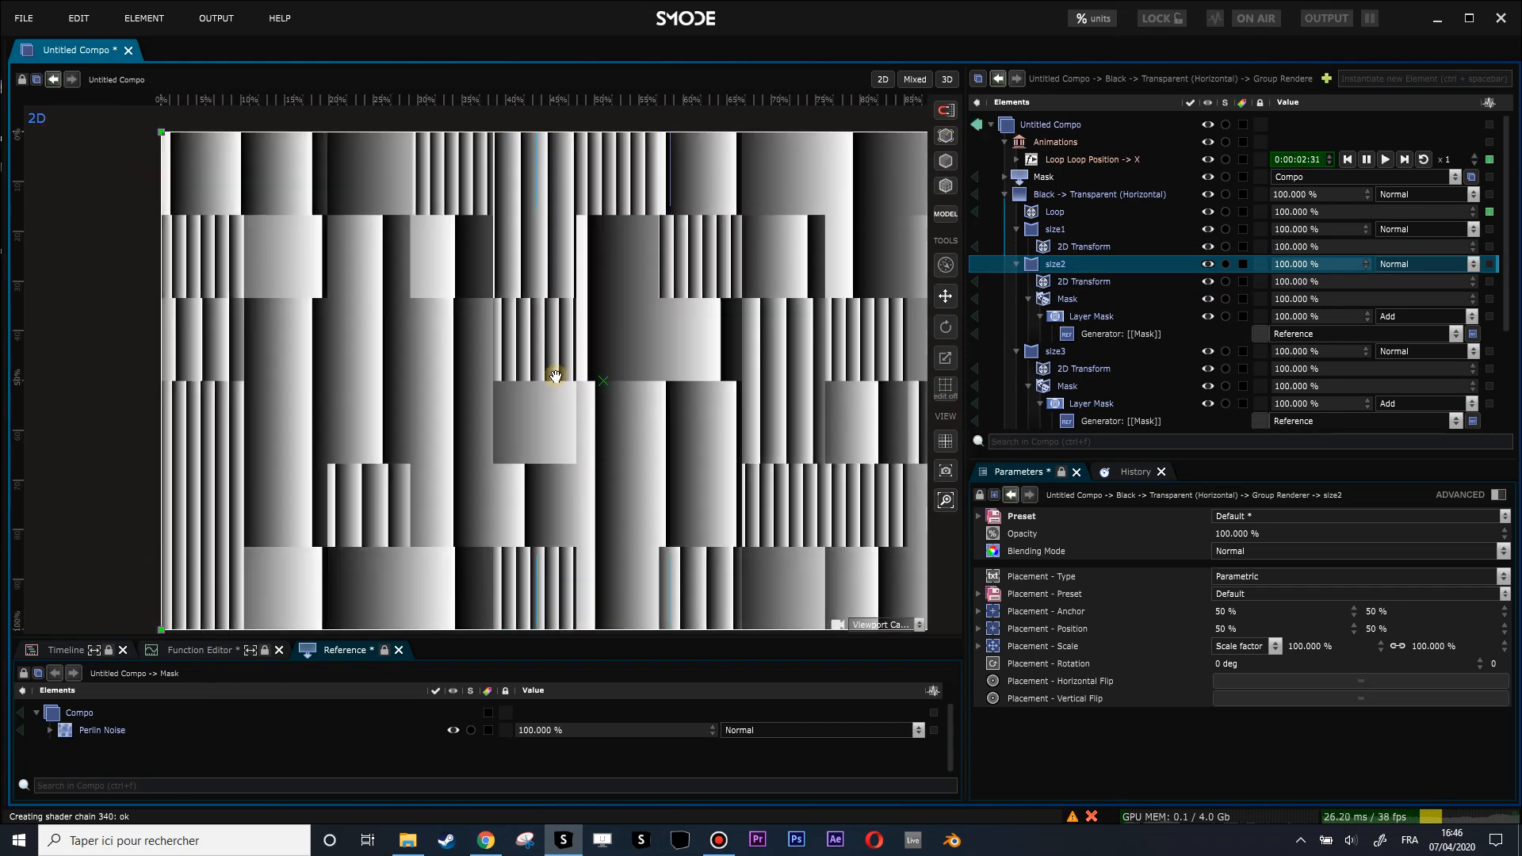
pyautogui.scroll(-1, 565, 368)
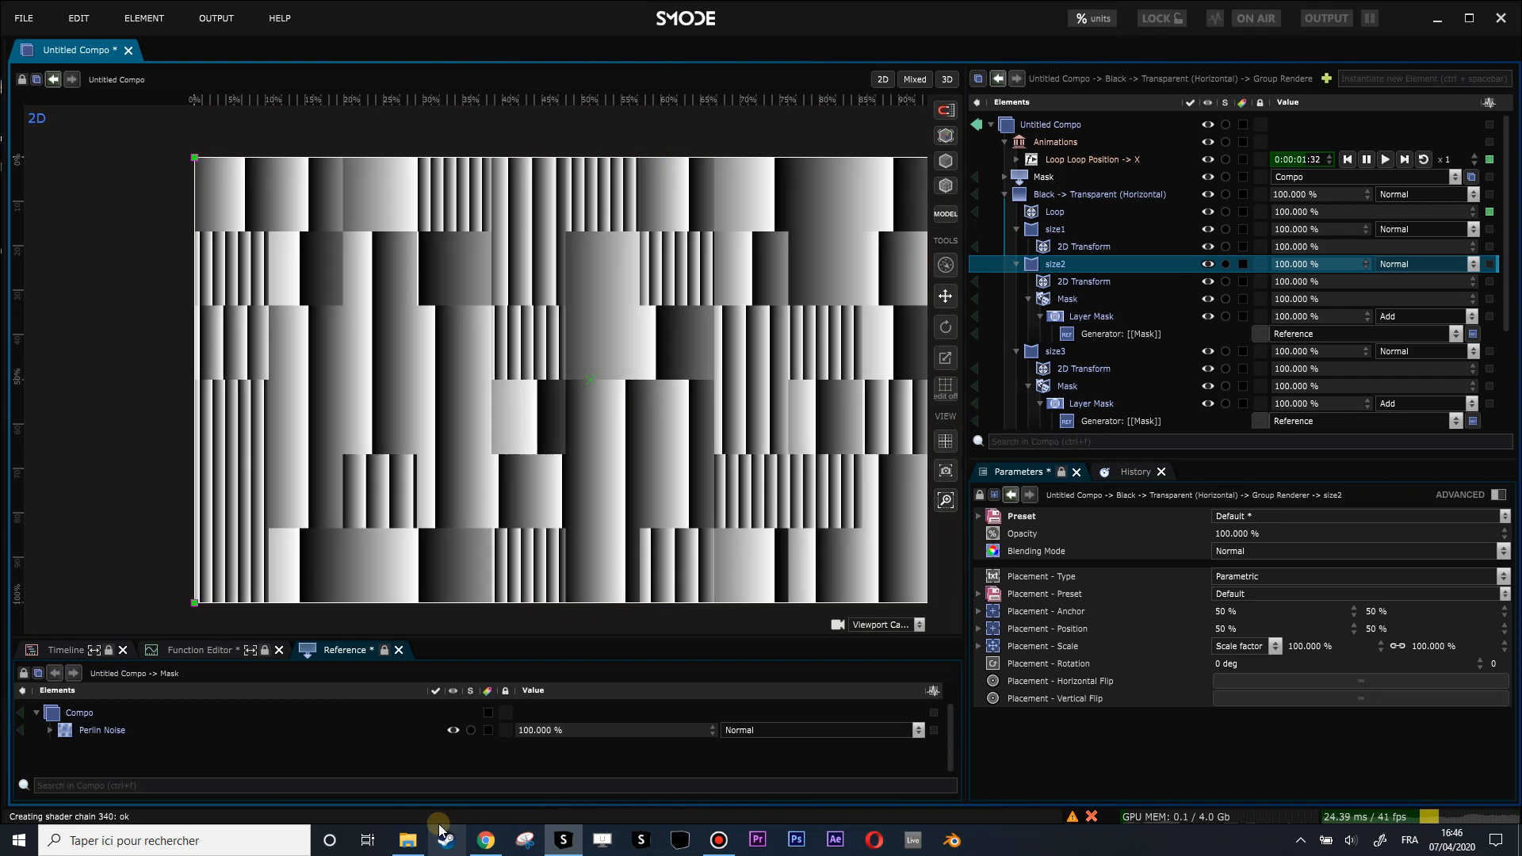
pyautogui.scroll(-1, 473, 494)
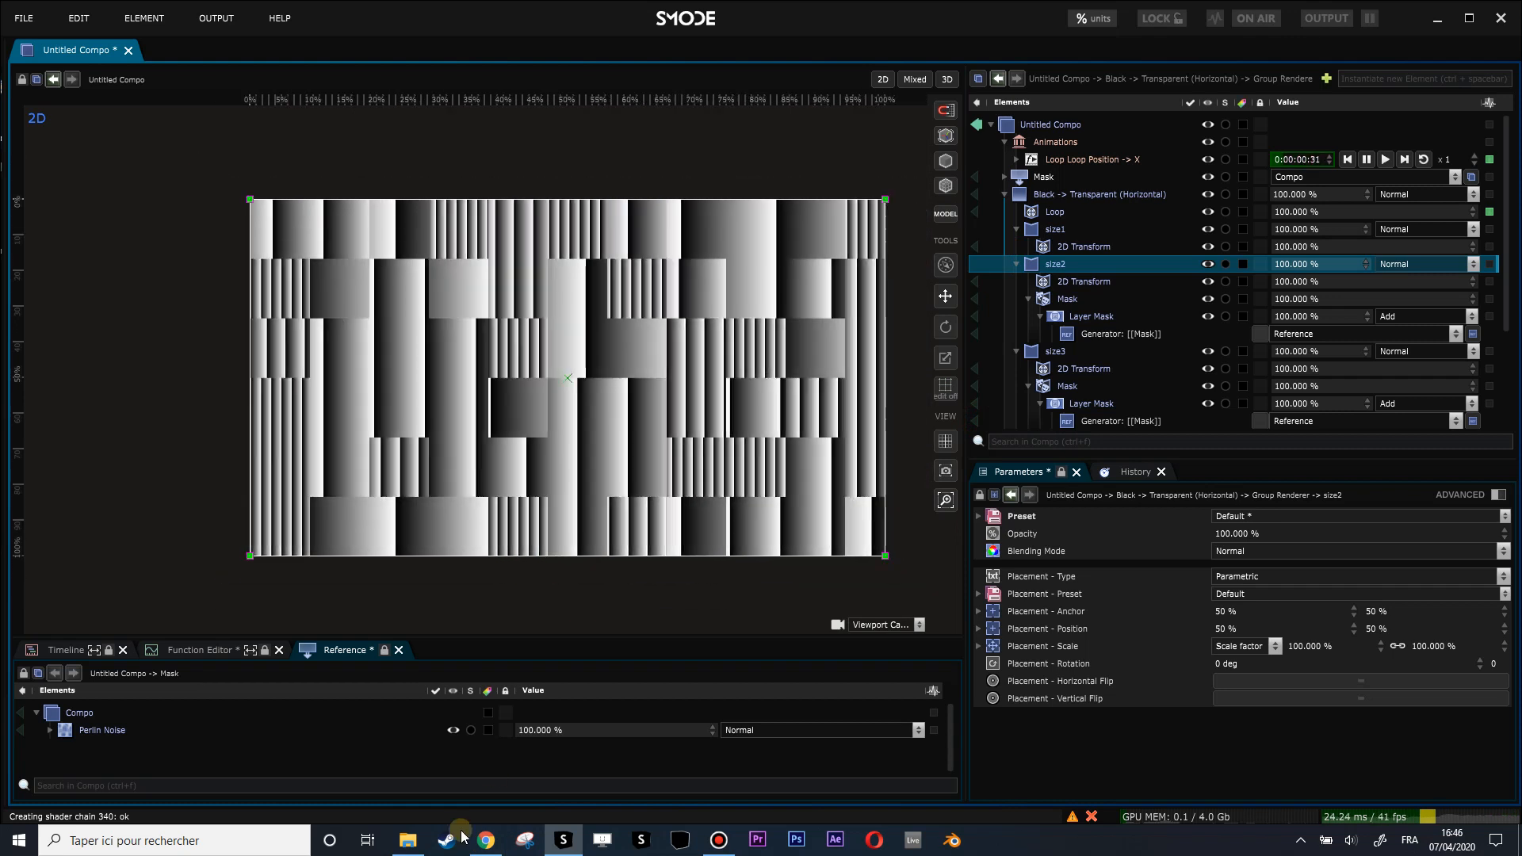
pyautogui.click(408, 840)
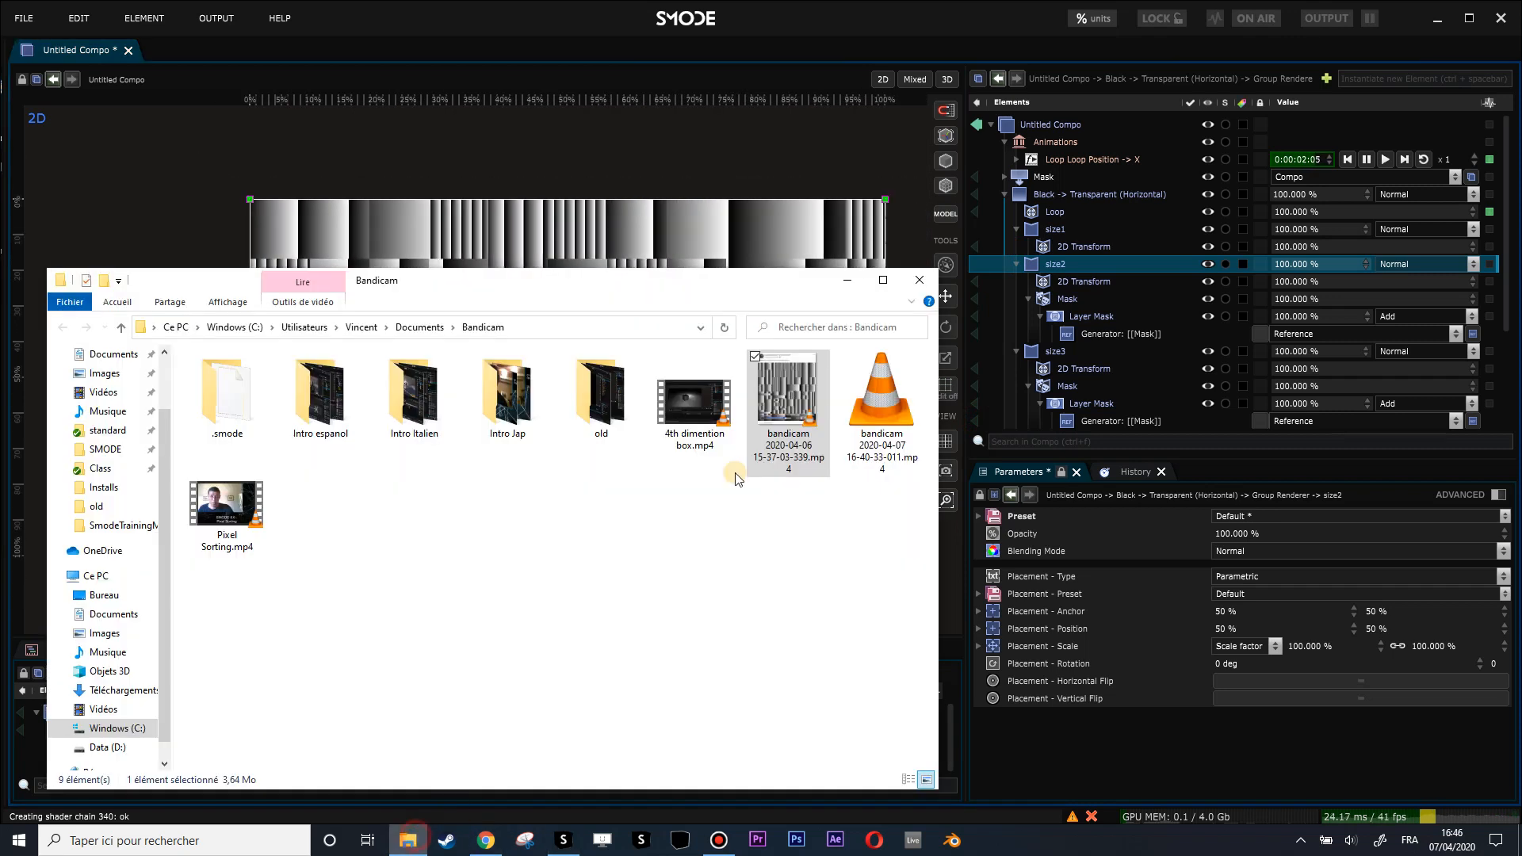
pyautogui.doubleClick(782, 404)
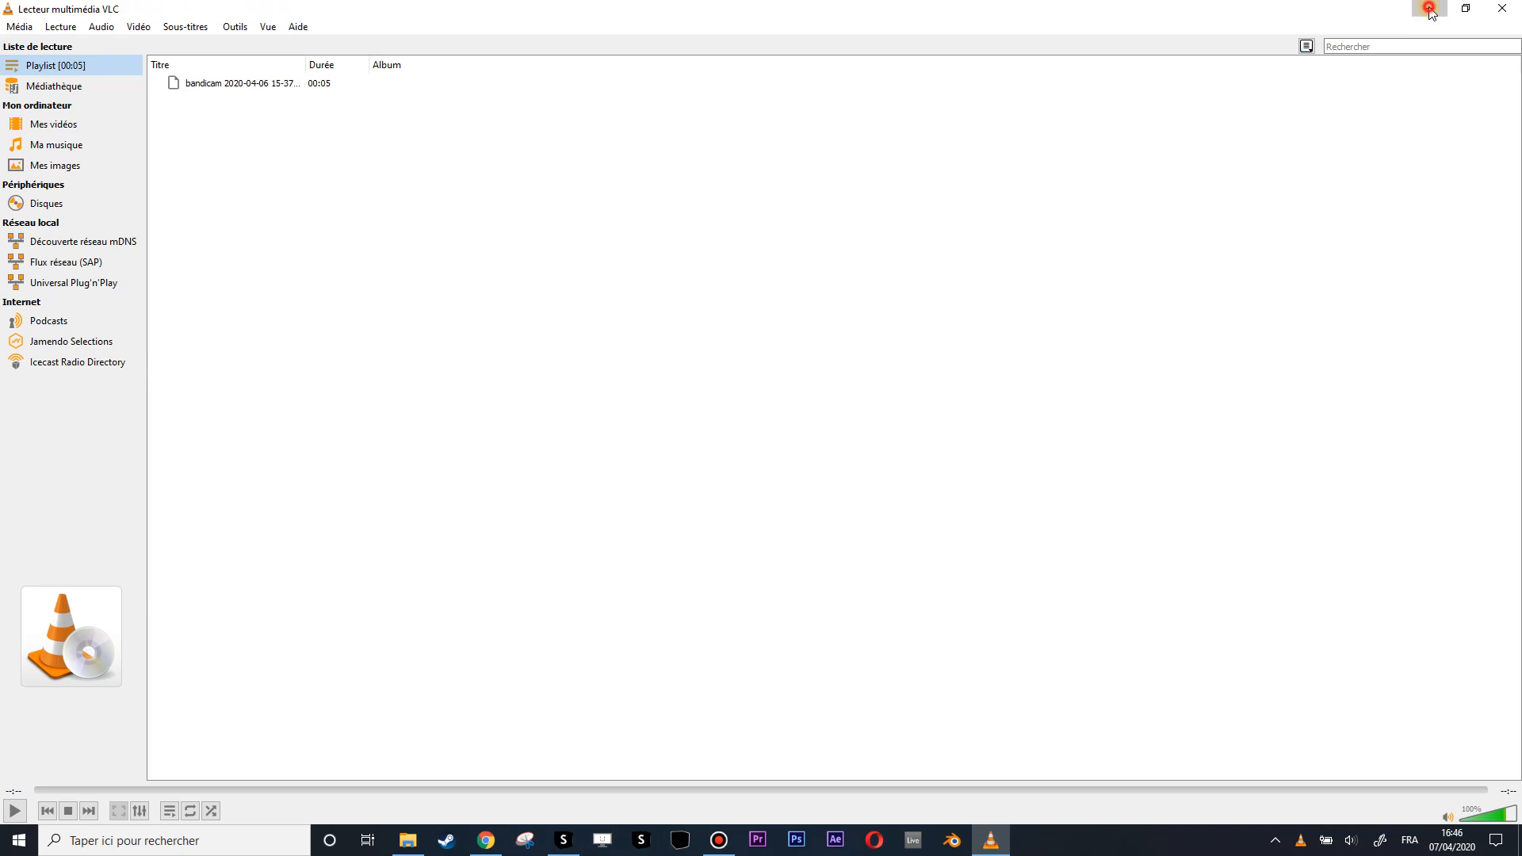
pyautogui.click(1430, 10)
pyautogui.click(717, 250)
# - Set the playback speed of the Loop Position X animation to about 5.05
pyautogui.moveTo(1451, 164); pyautogui.dragTo(1452, 125)
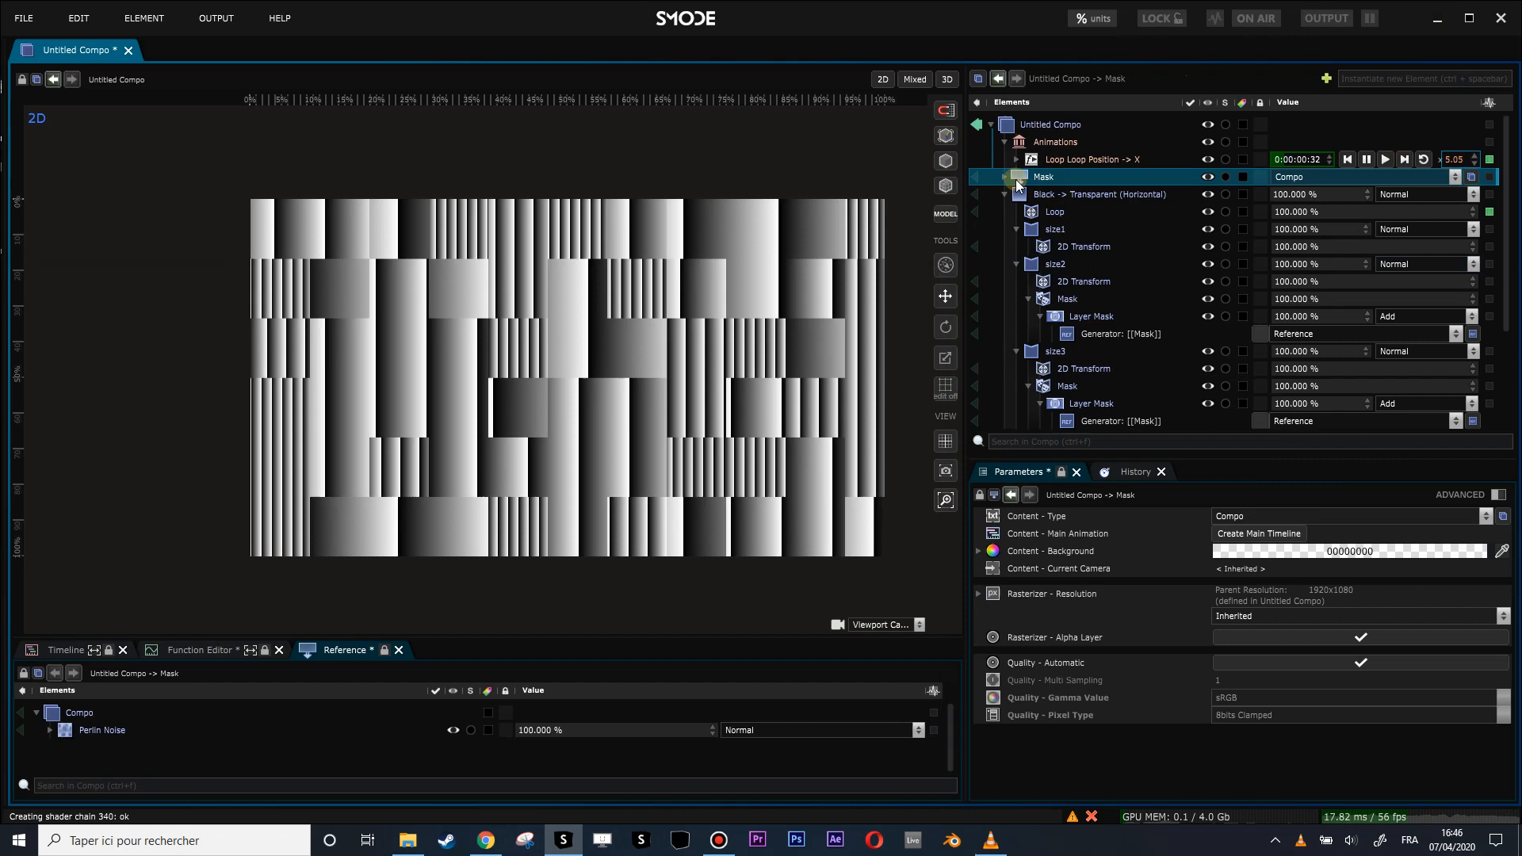
# - Add a 2D Transform modifier to the Mask compo, with its frame scale unlinked and the vertical scale at 135%
pyautogui.click(1007, 177)
pyautogui.click(1016, 194)
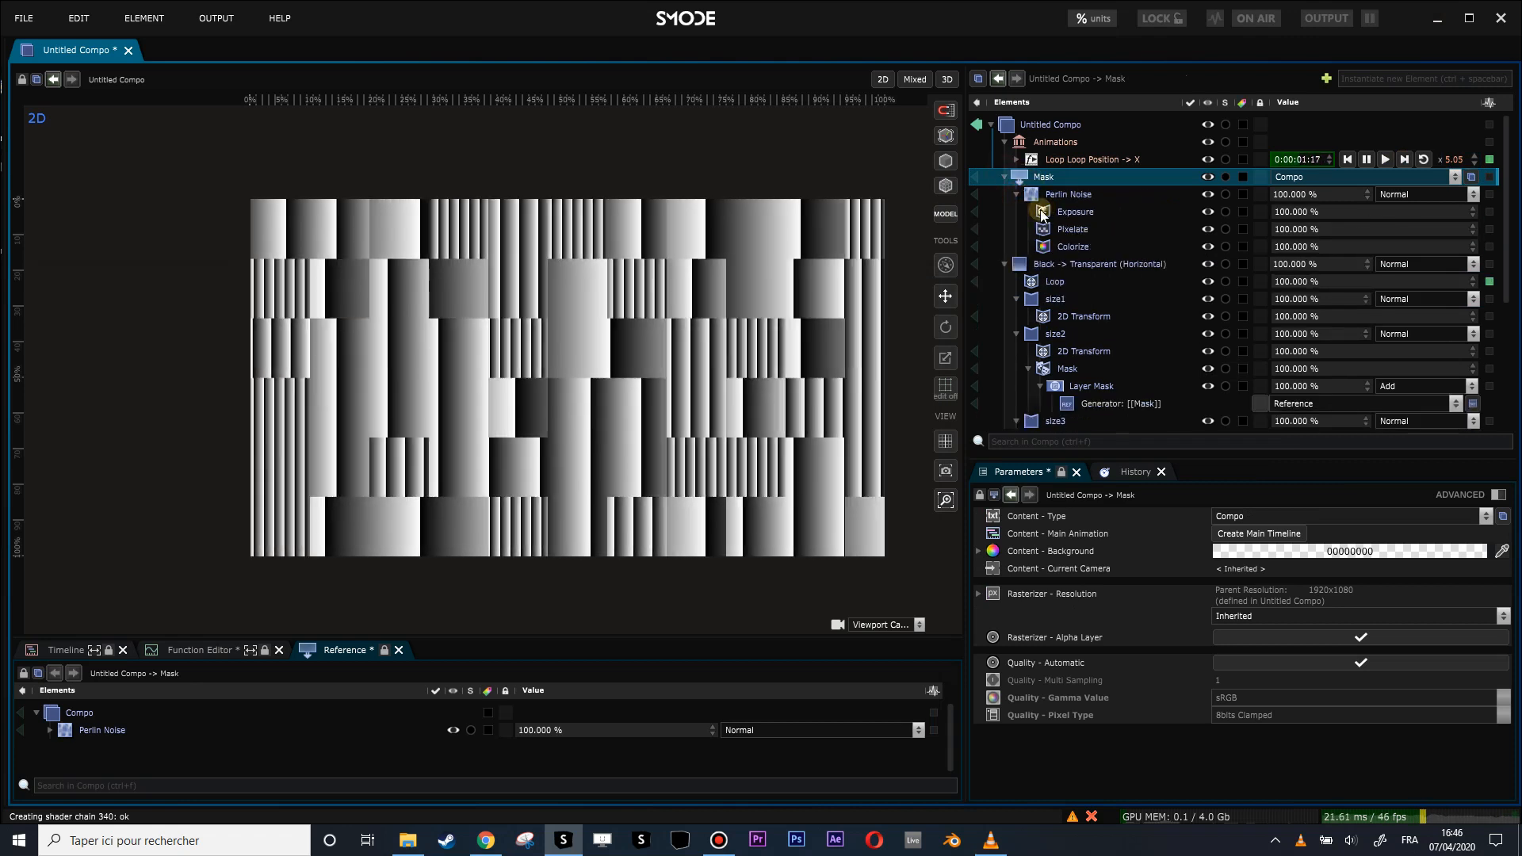
pyautogui.click(977, 195)
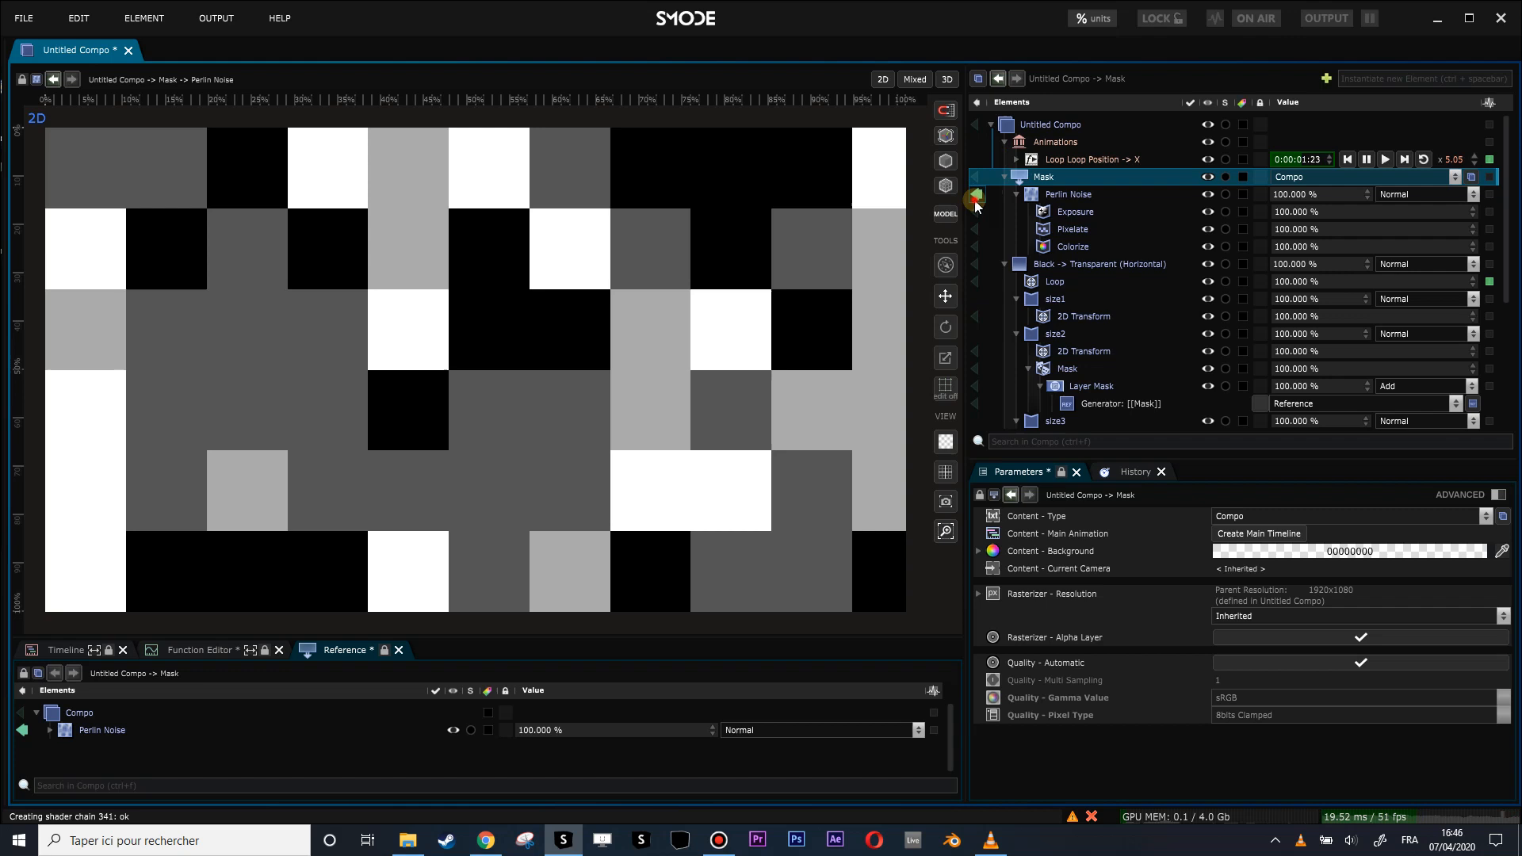
pyautogui.click(976, 199)
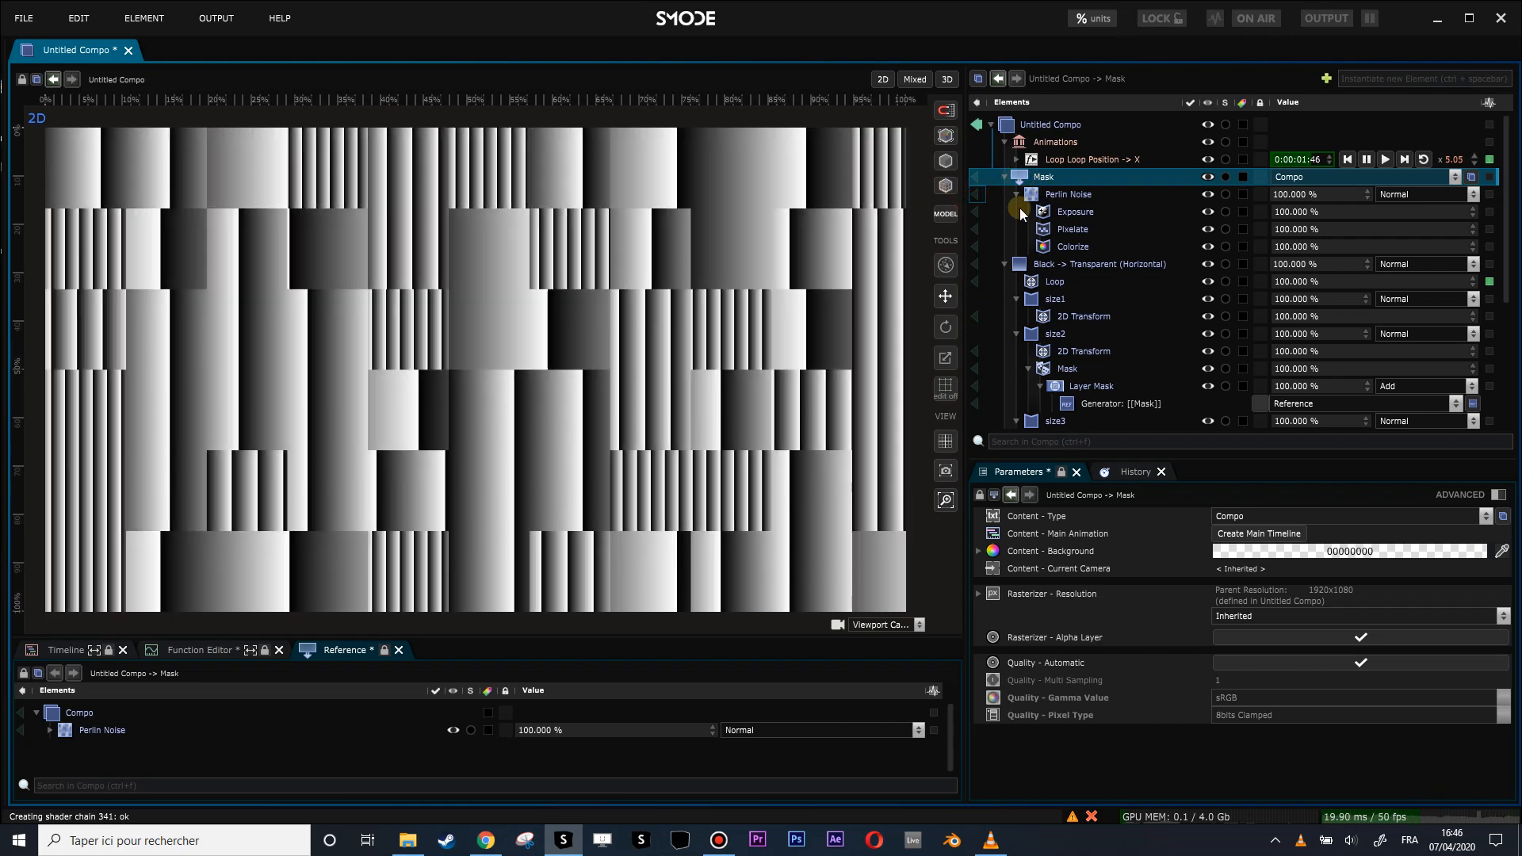
pyautogui.click(1016, 194)
pyautogui.rightClick(1022, 177)
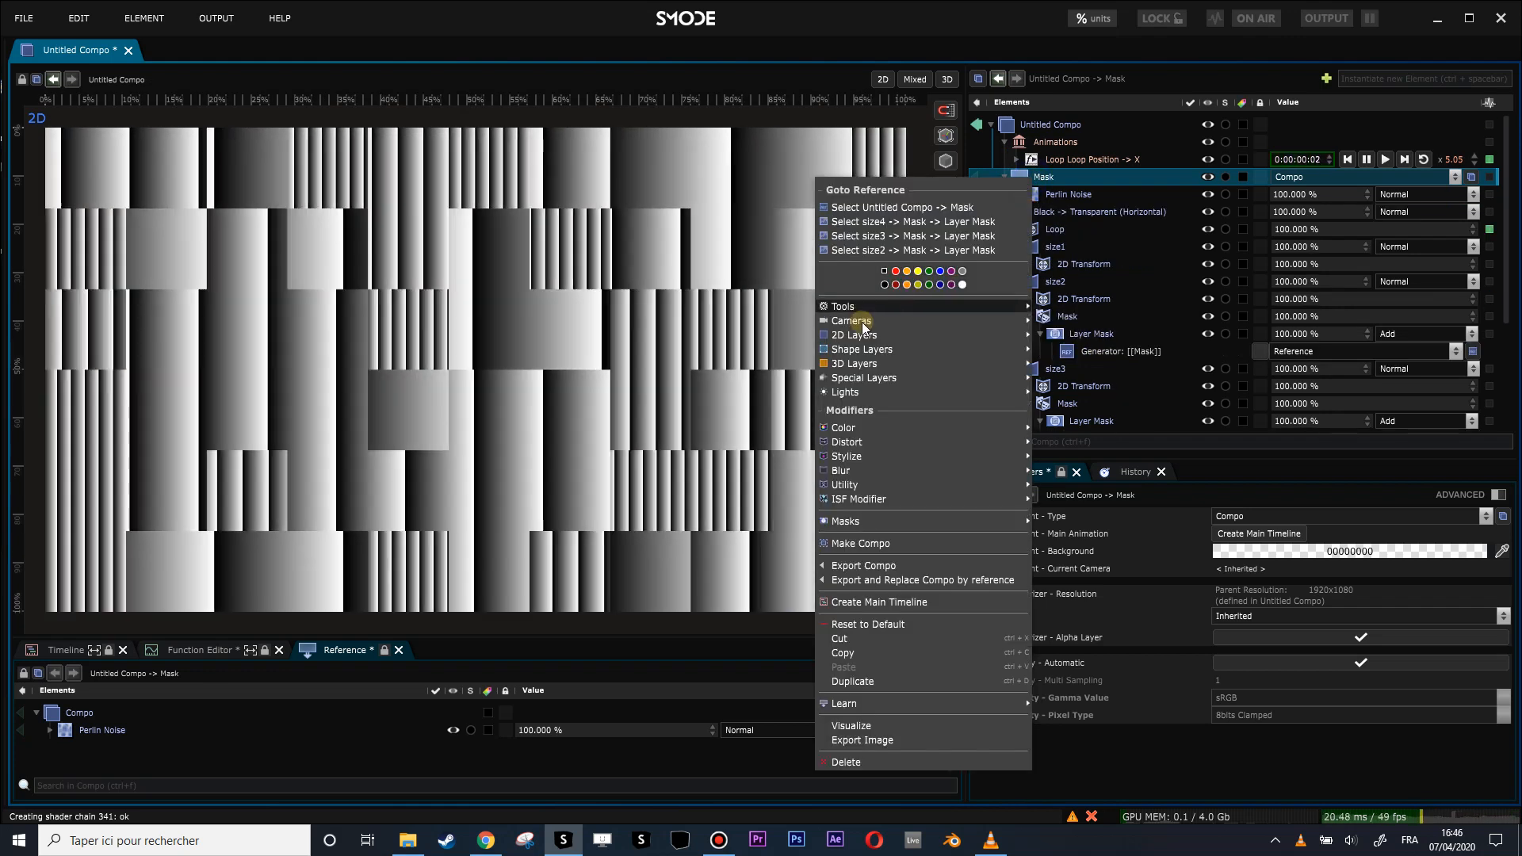
pyautogui.moveTo(860, 444)
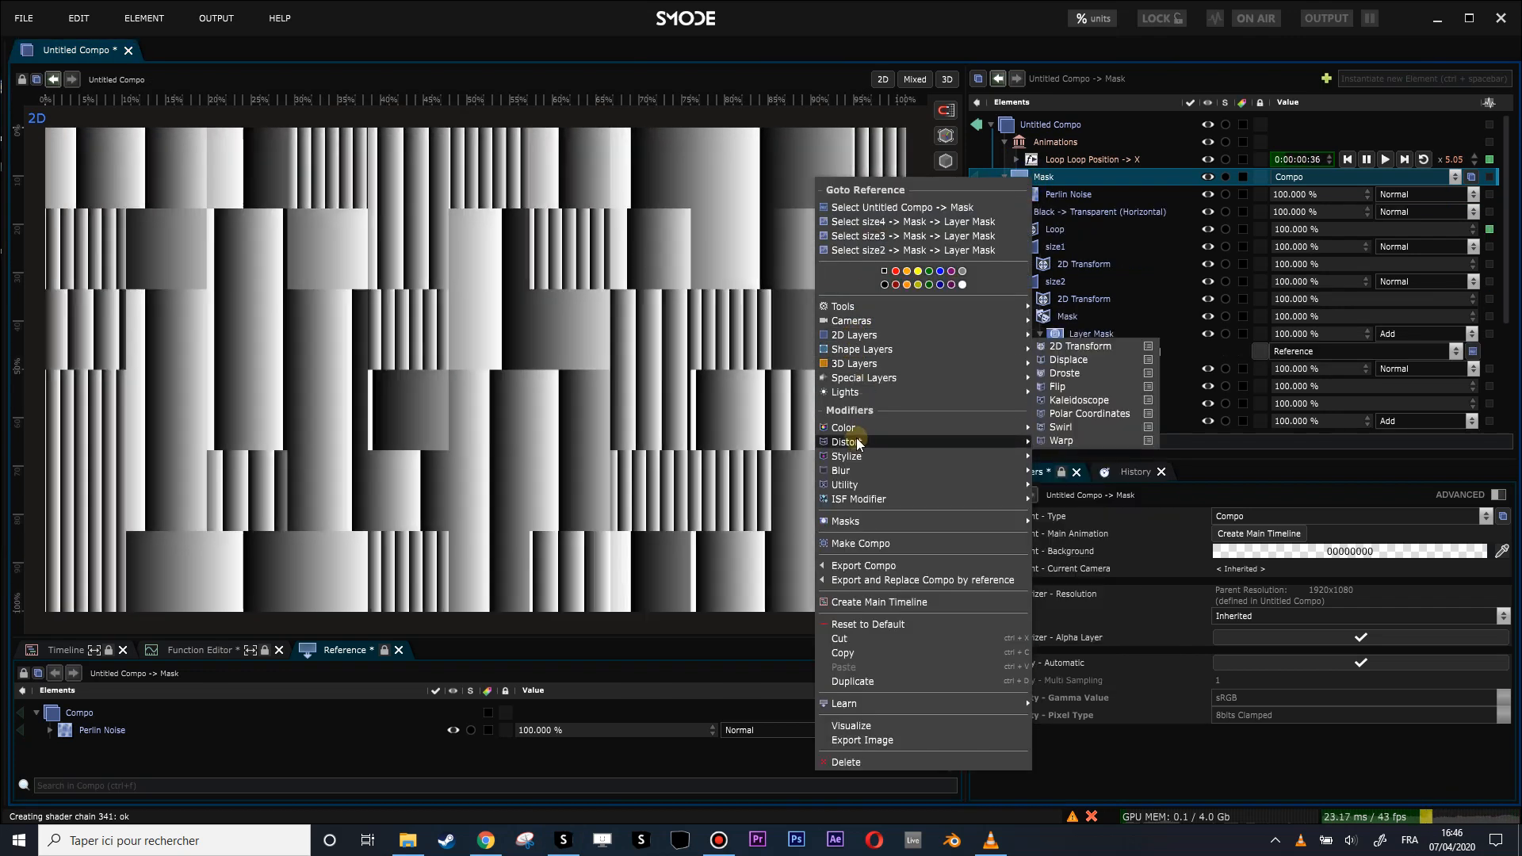
pyautogui.click(1080, 346)
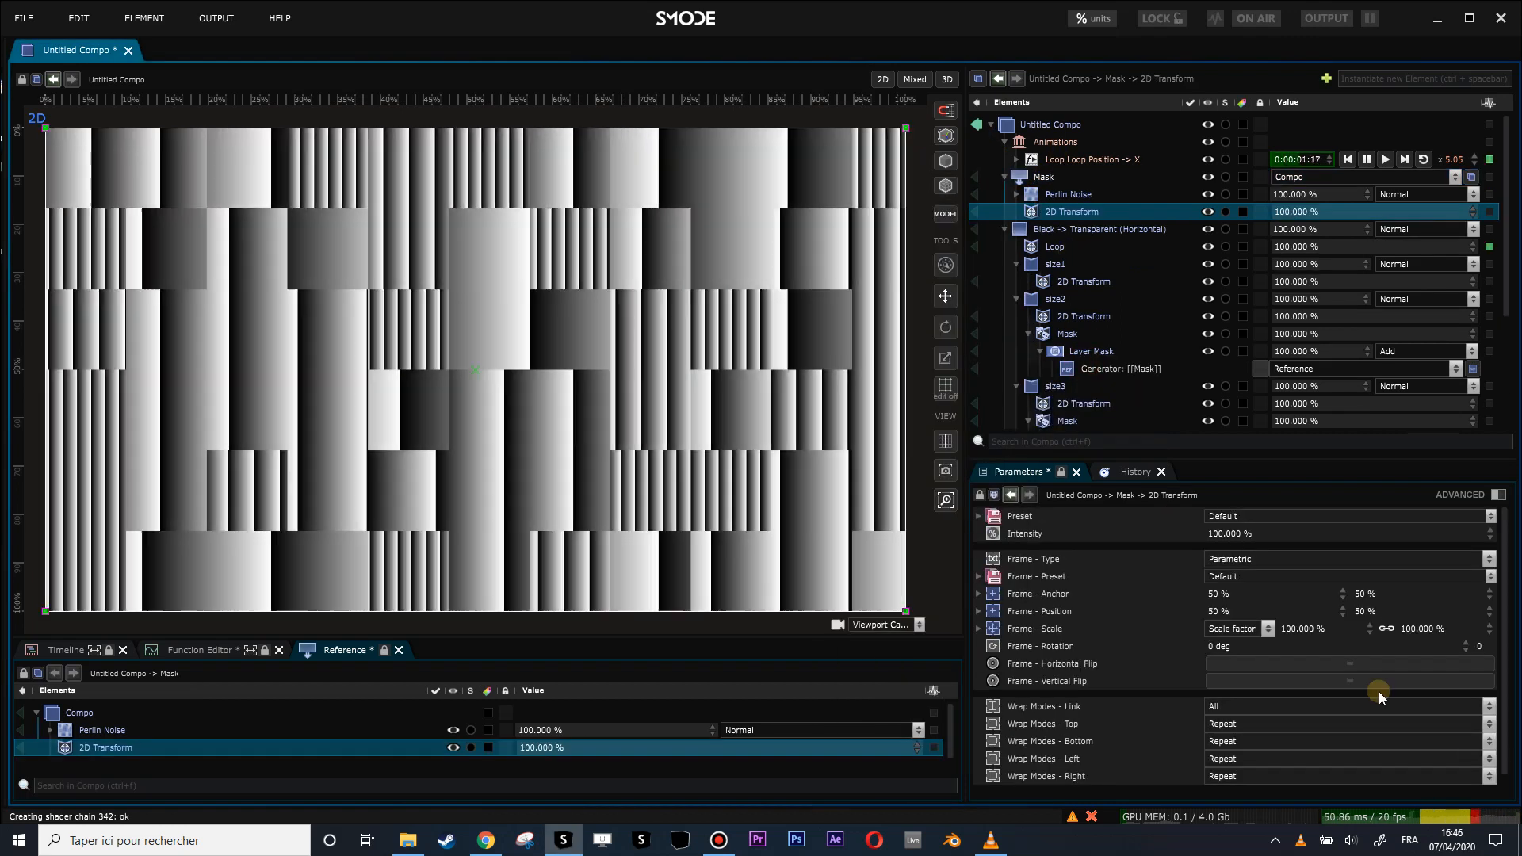
pyautogui.click(1387, 630)
pyautogui.moveTo(1418, 629)
pyautogui.mouseDown()
pyautogui.moveTo(1418, 574)
pyautogui.moveTo(1407, 606)
pyautogui.mouseUp()
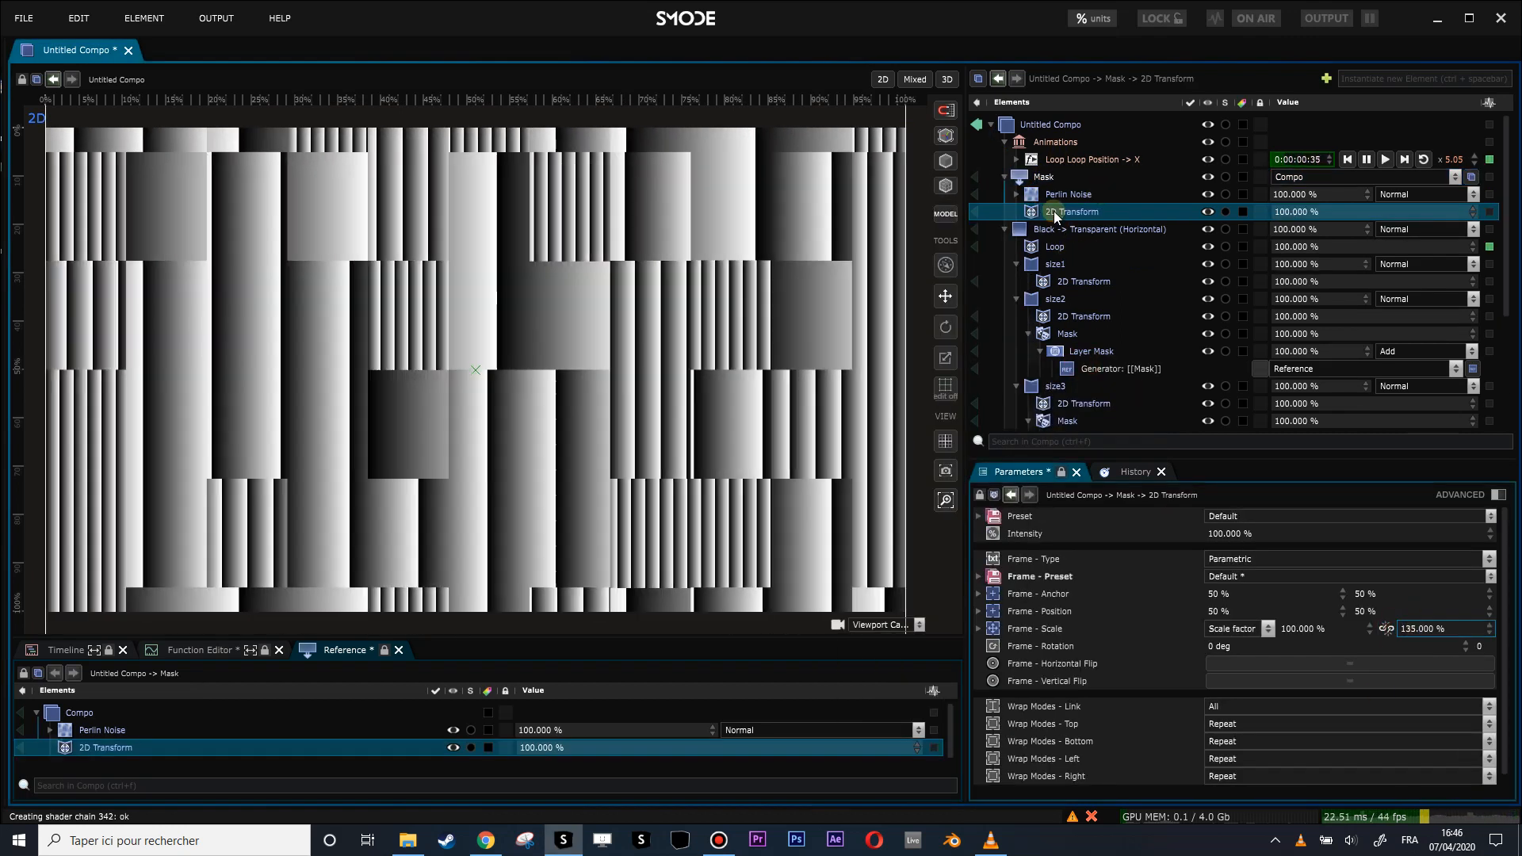
# - Add a Linear Mask to the Mask compo's 2D Transform and set the transform's vertical frame position to -79%
pyautogui.rightClick(1059, 213)
pyautogui.moveTo(906, 269)
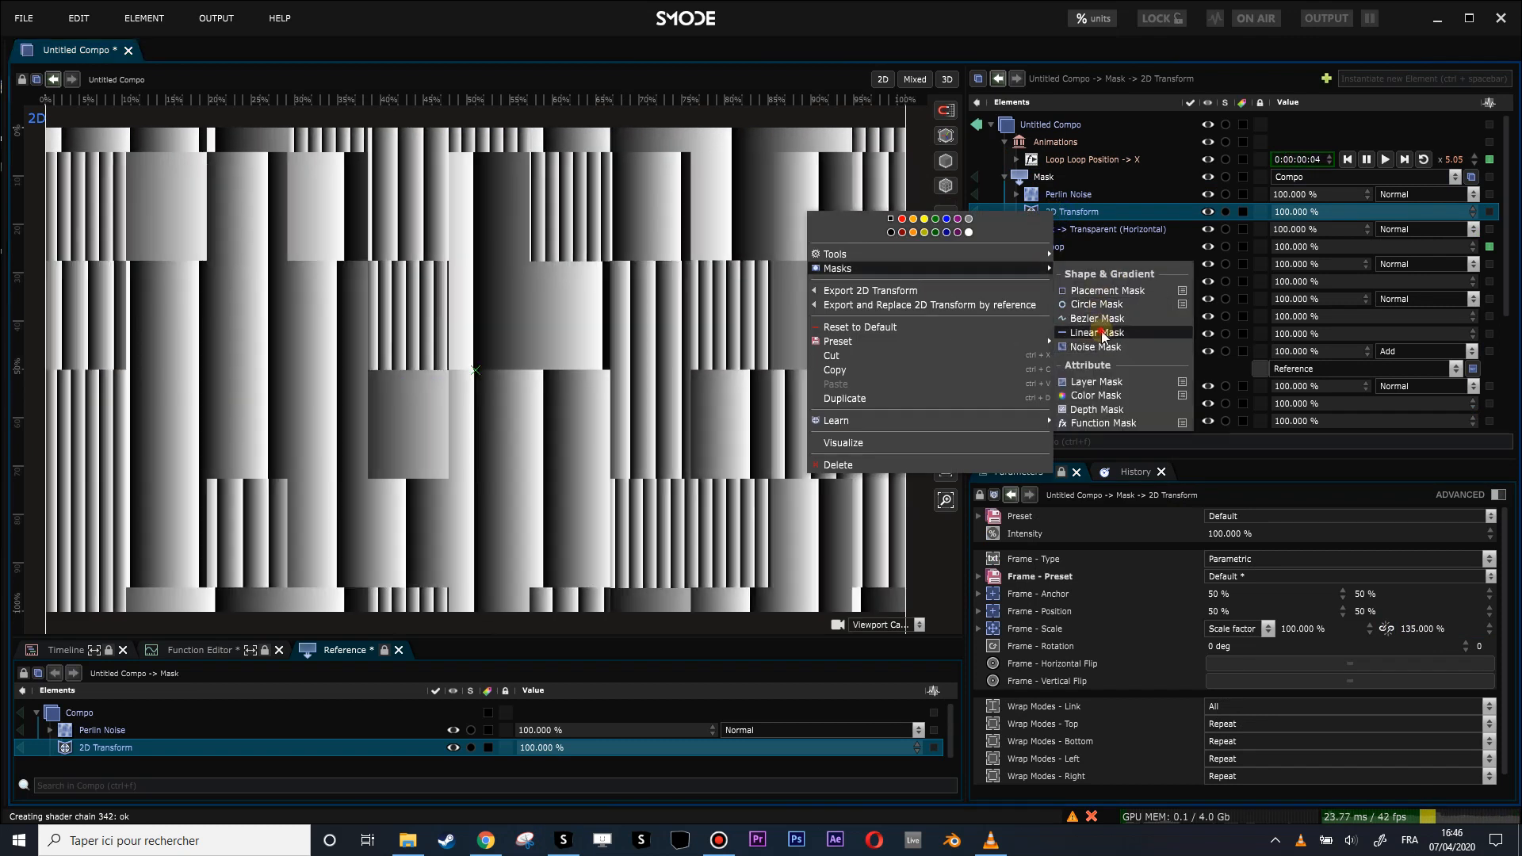
pyautogui.click(1096, 333)
pyautogui.scroll(-3, 557, 349)
pyautogui.click(1065, 210)
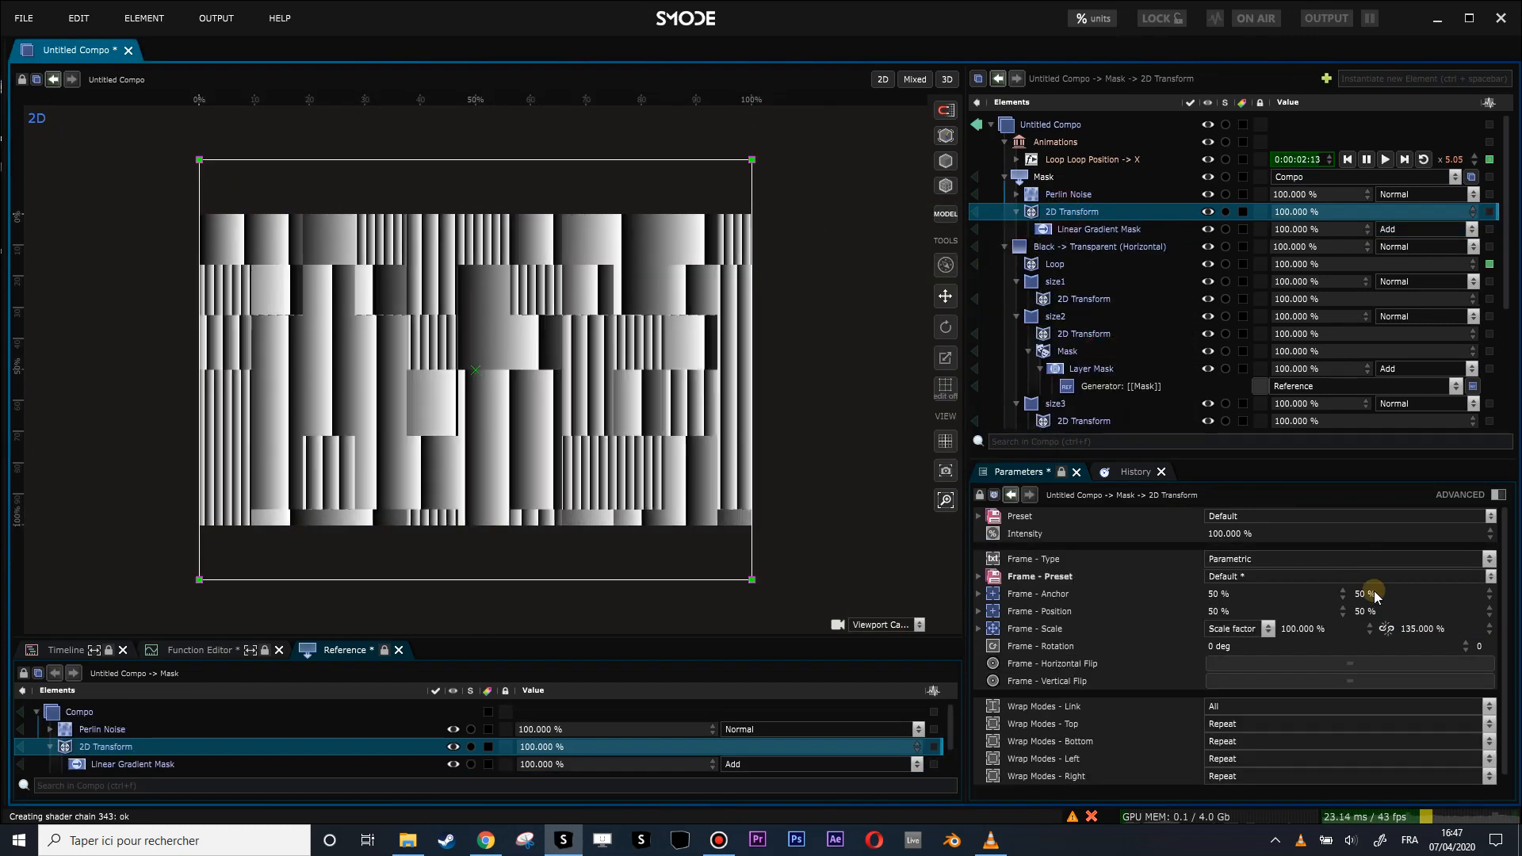
pyautogui.moveTo(1363, 611); pyautogui.dragTo(1363, 722)
# - Reposition the Linear Gradient Mask to about 48.4%, 94.6%, with a size of about 364 by 1502 px
pyautogui.click(1099, 229)
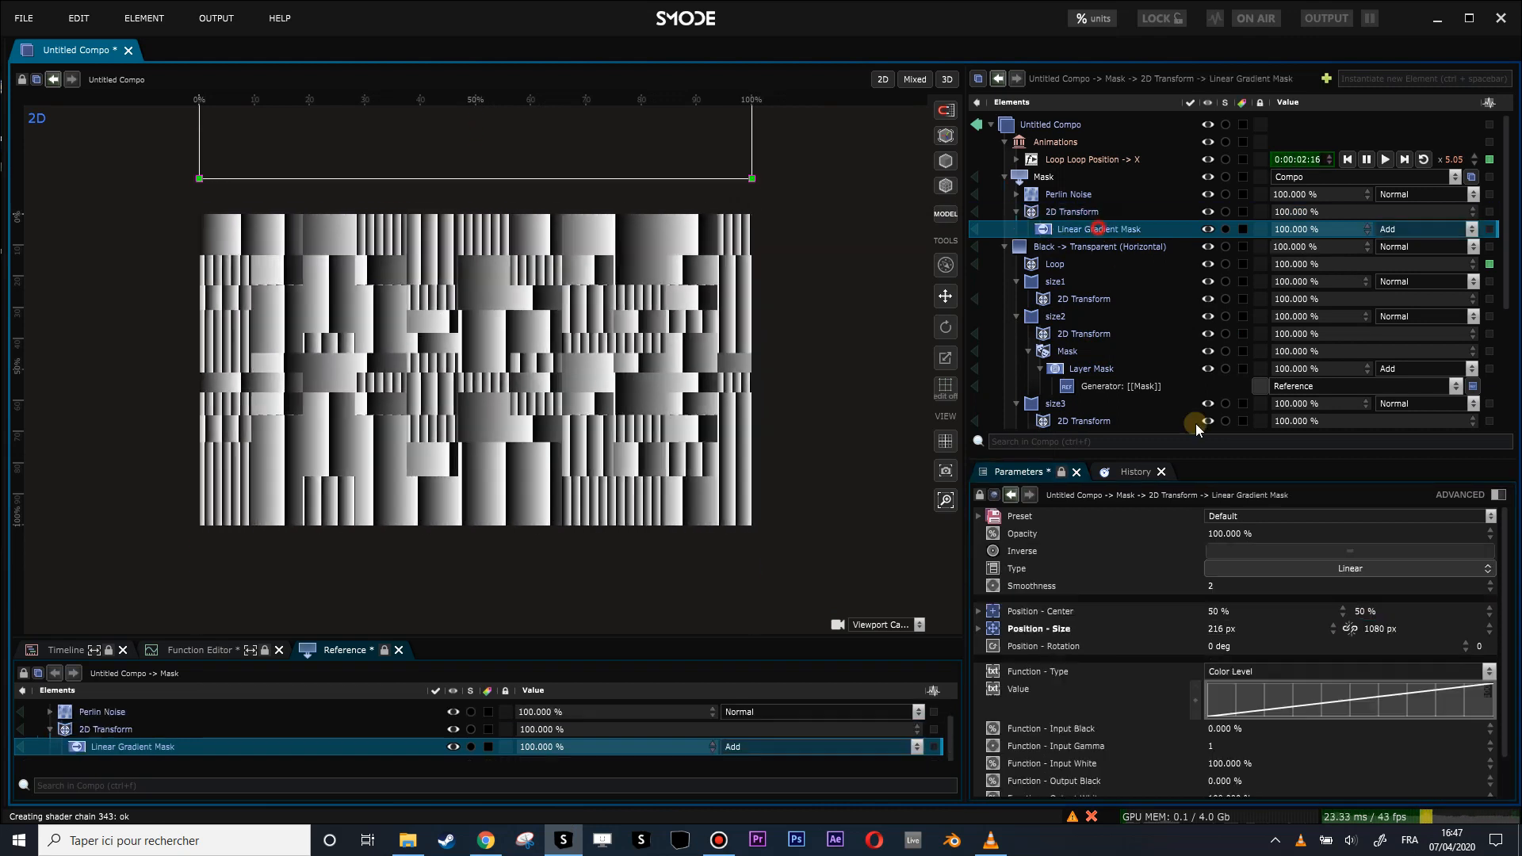
pyautogui.moveTo(474, 550); pyautogui.dragTo(471, 654)
pyautogui.moveTo(477, 437); pyautogui.dragTo(519, 508)
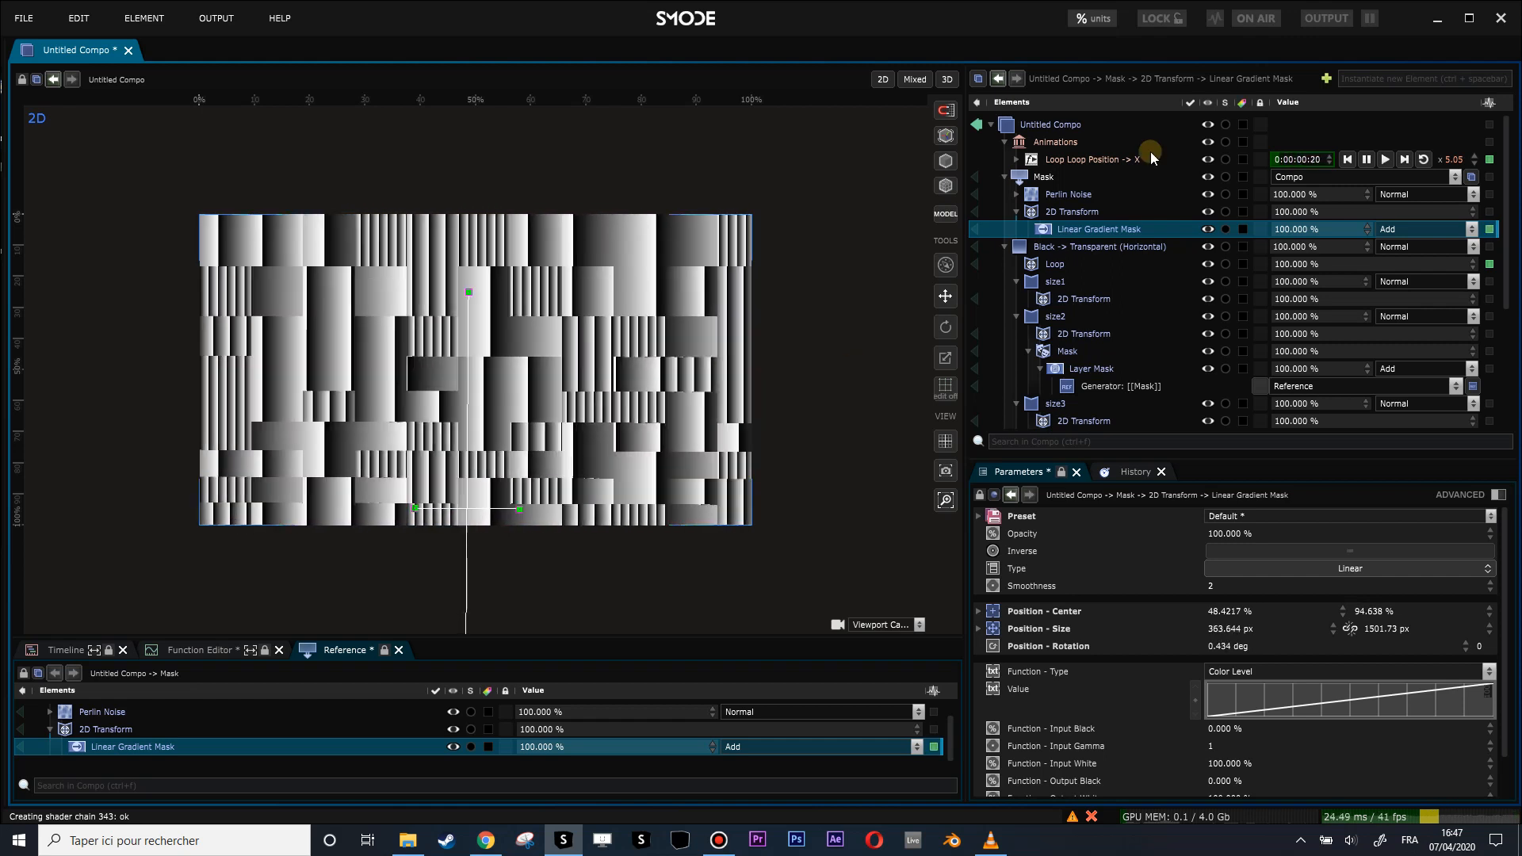
# - Show the Mask compo in the viewport and compare it with the Linear Gradient Mask deactivated and active
pyautogui.click(994, 212)
pyautogui.click(978, 179)
pyautogui.scroll(-2, 510, 278)
pyautogui.click(1068, 231)
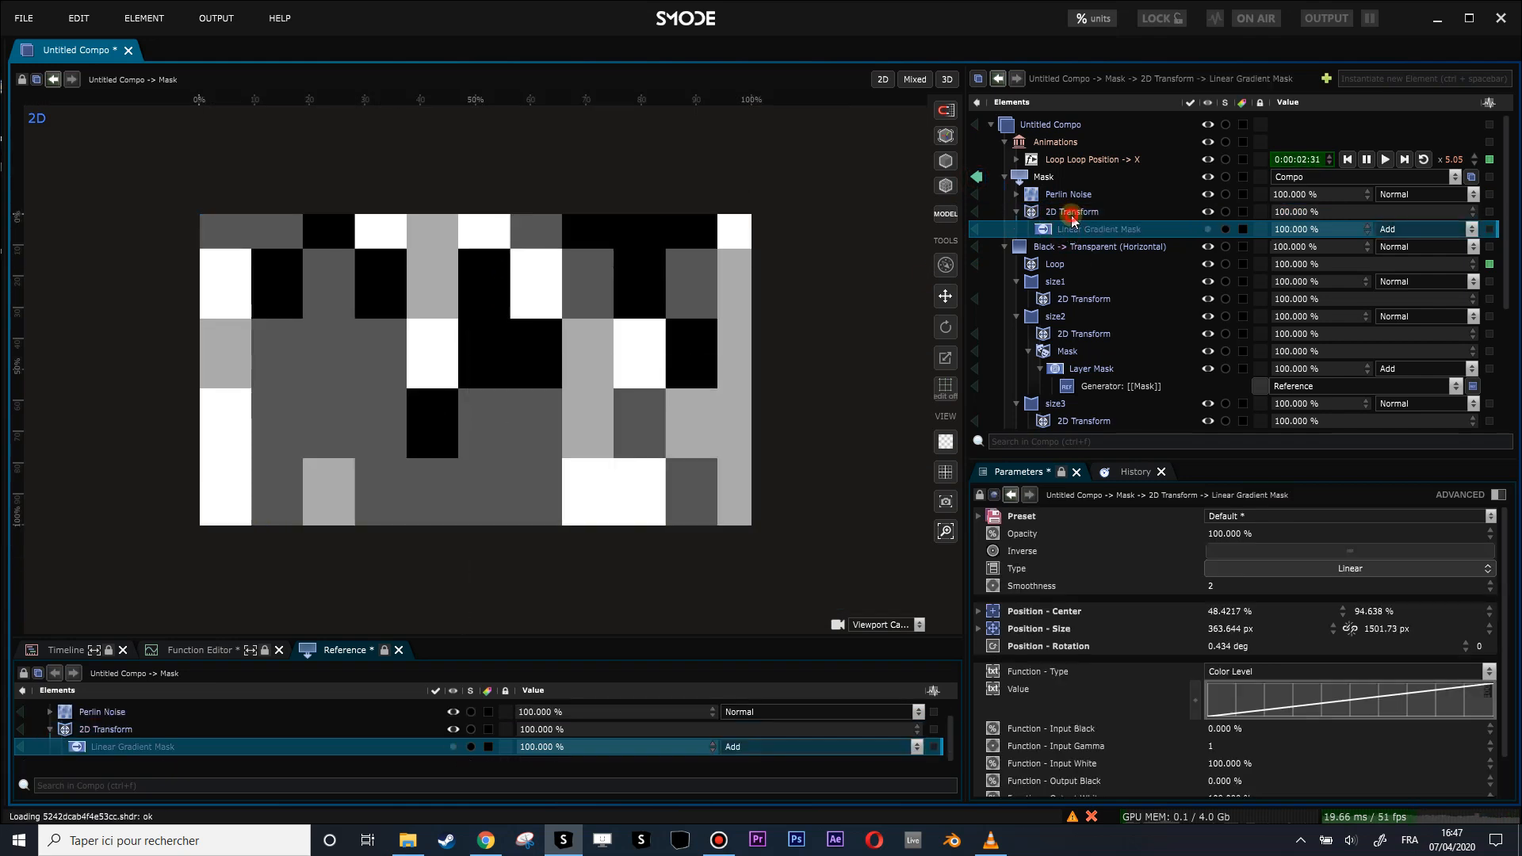
pyautogui.click(1072, 214)
pyautogui.click(1071, 229)
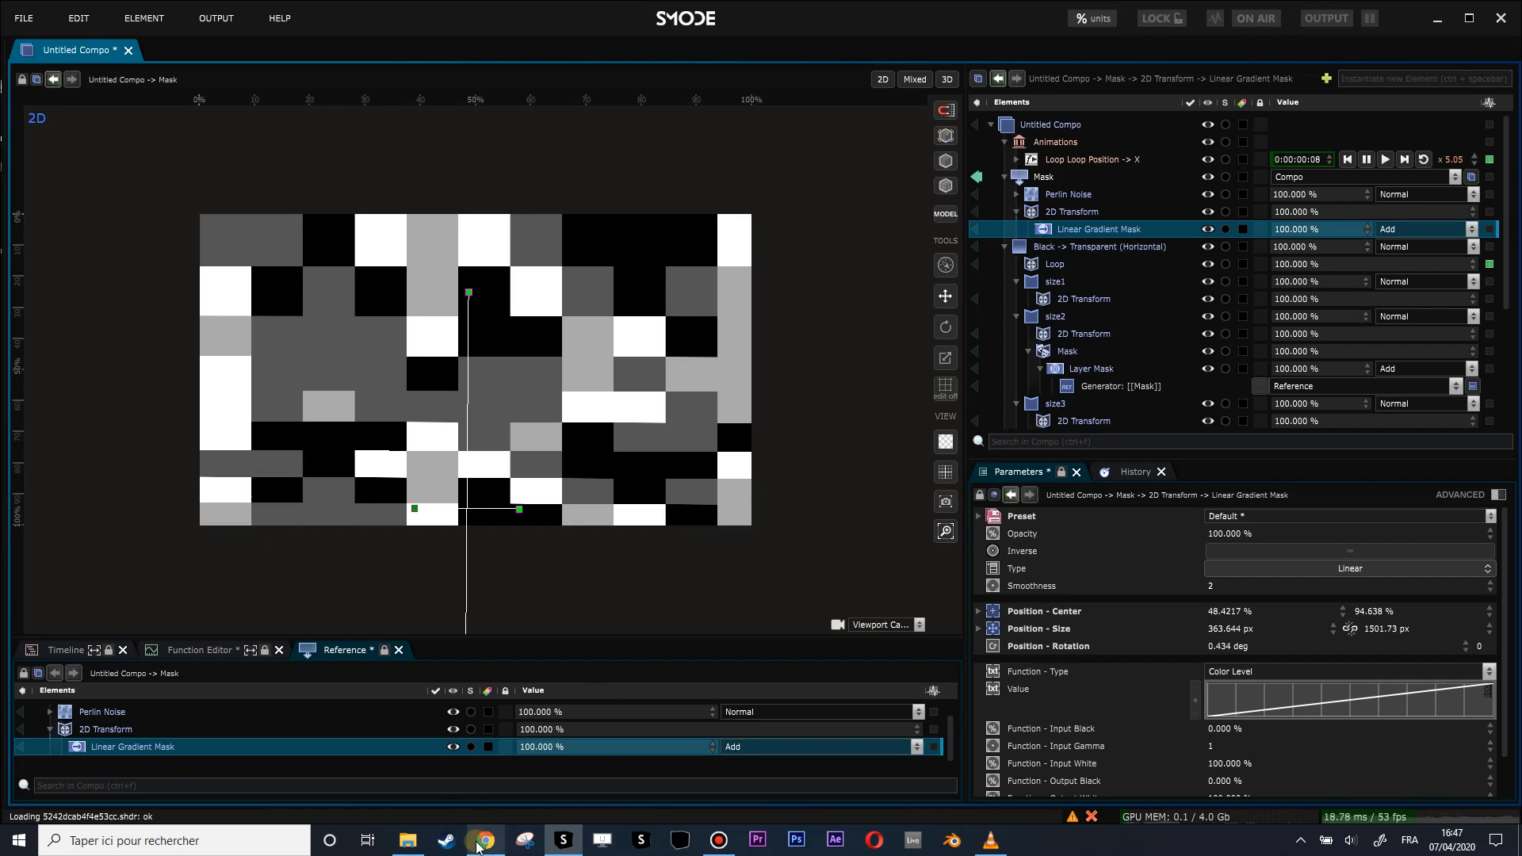
# - Replay the reference recording in VLC and return to the Mask compo in Smode for comparison
pyautogui.click(410, 841)
pyautogui.doubleClick(770, 420)
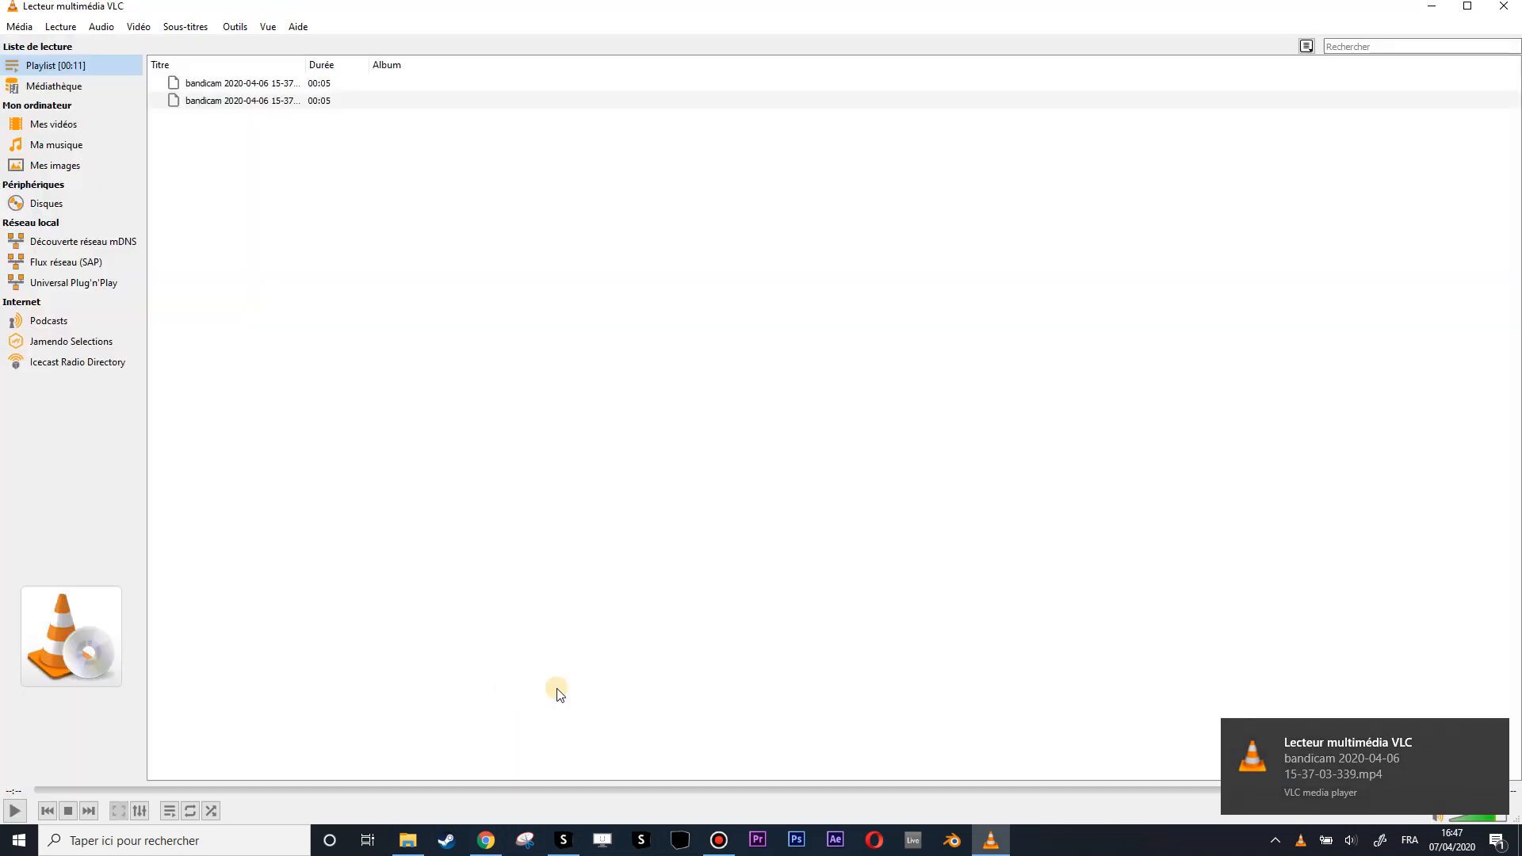
pyautogui.click(1431, 8)
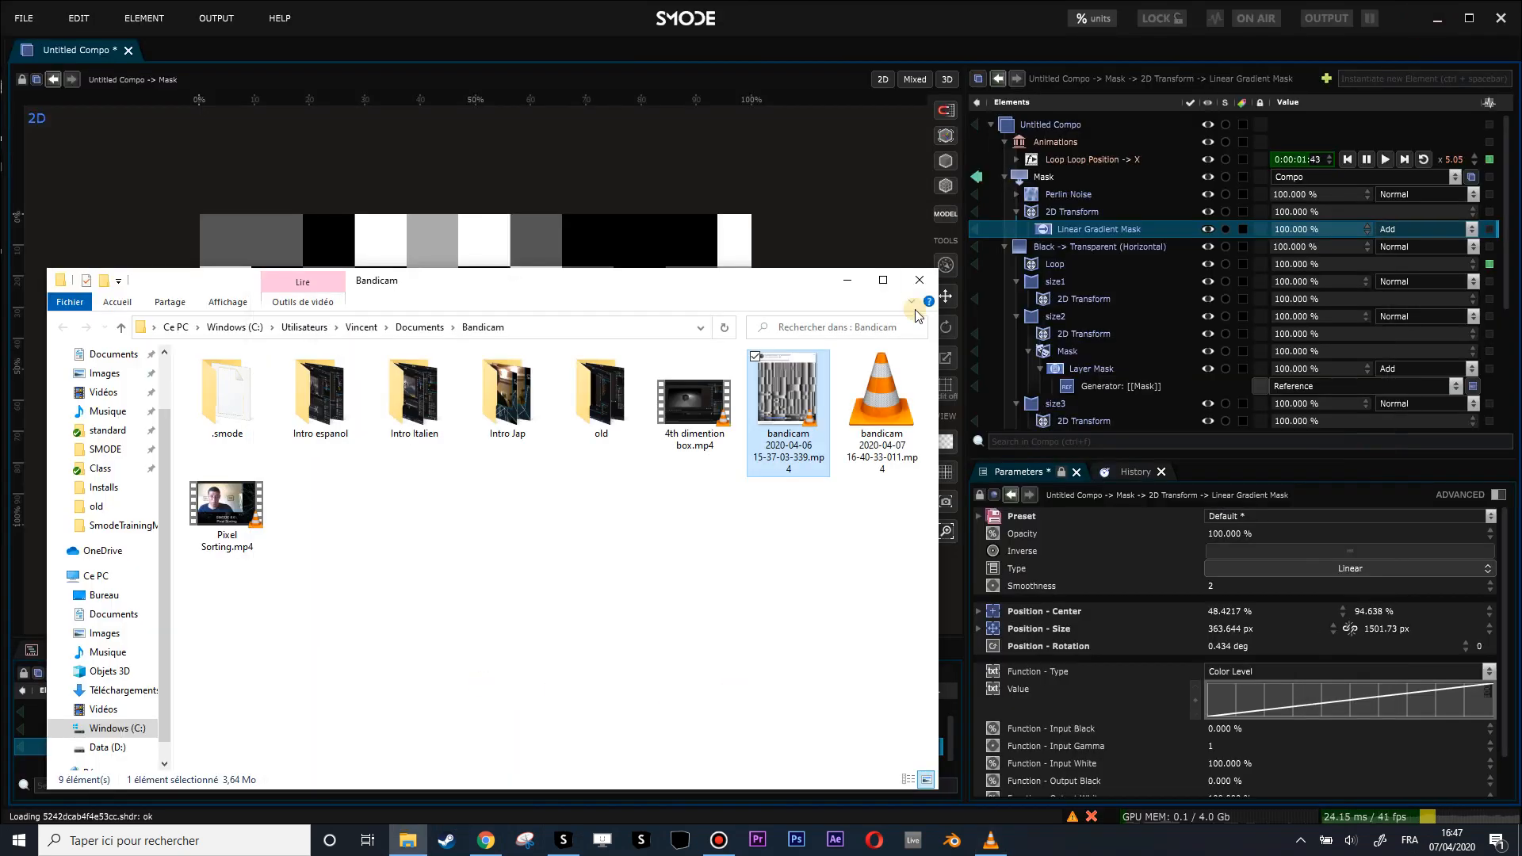
pyautogui.scroll(2, 350, 488)
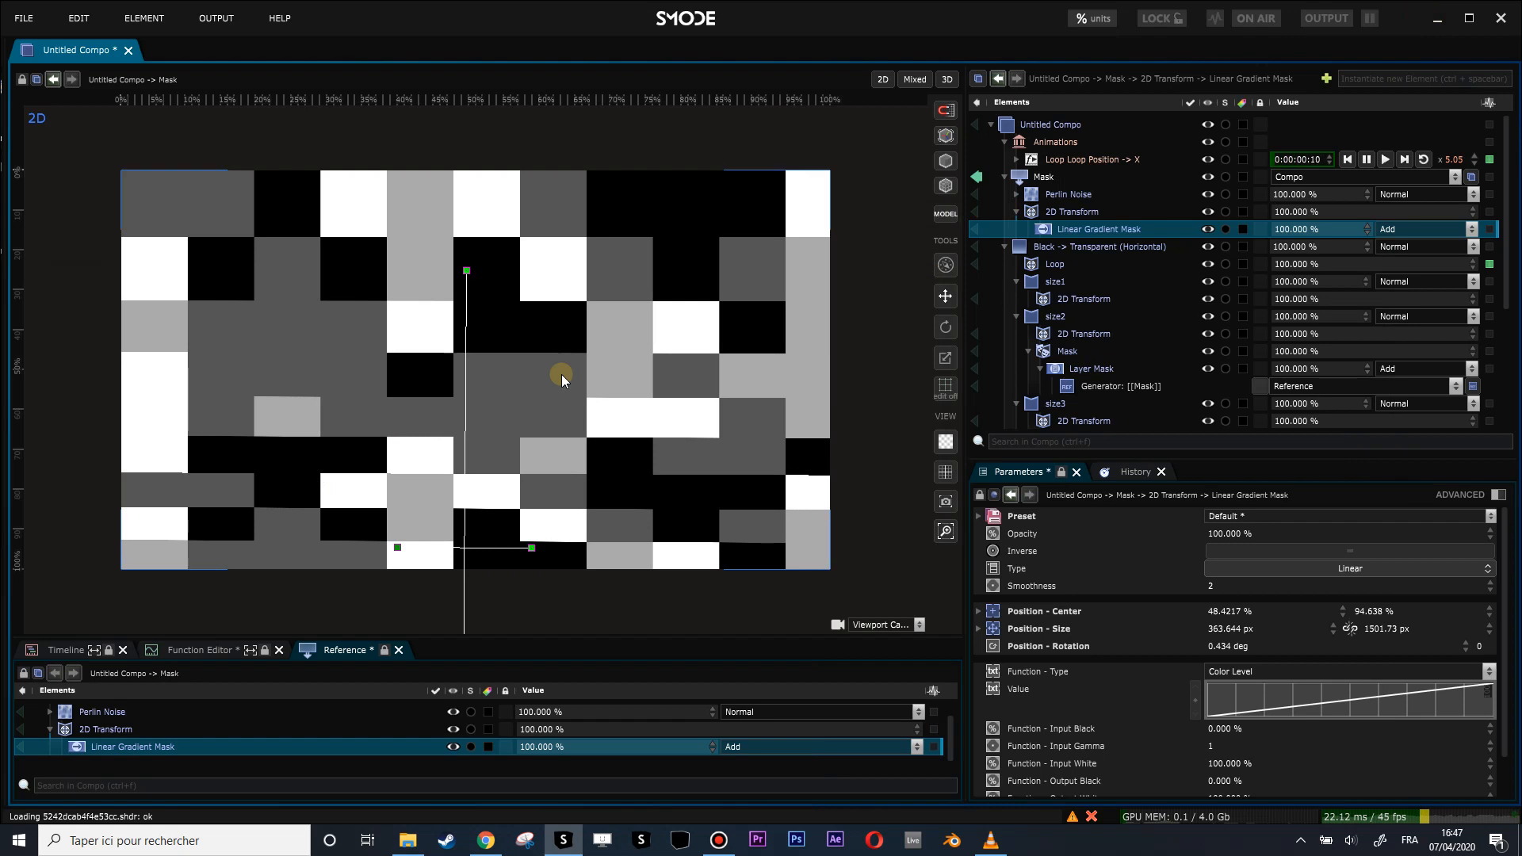
# - Add a black Uniform layer to the Mask compo and scale it down toward the compo's lower-left corner
pyautogui.rightClick(1027, 181)
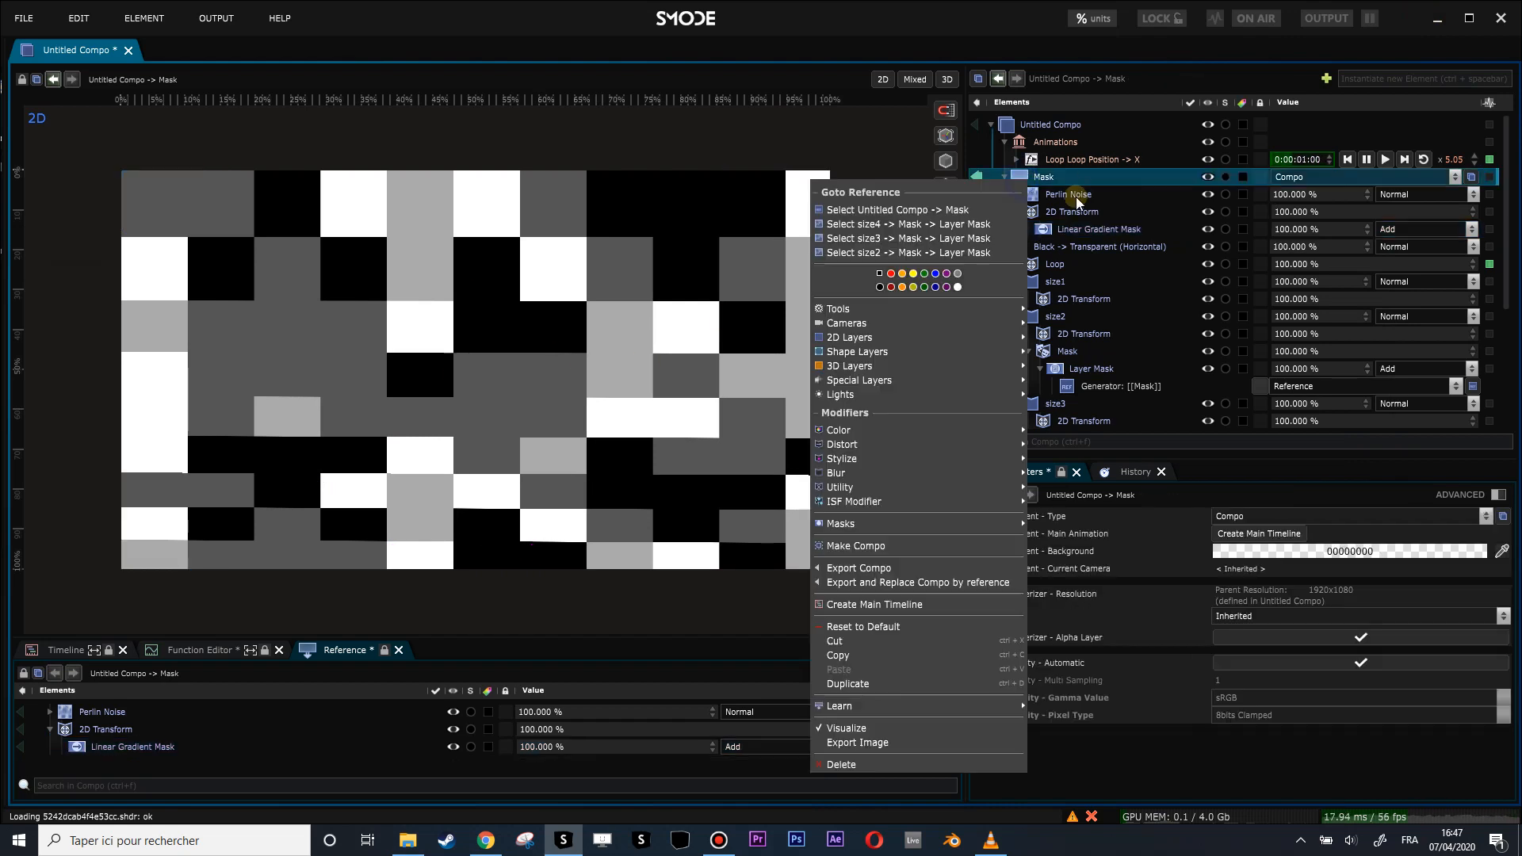
pyautogui.moveTo(849, 339)
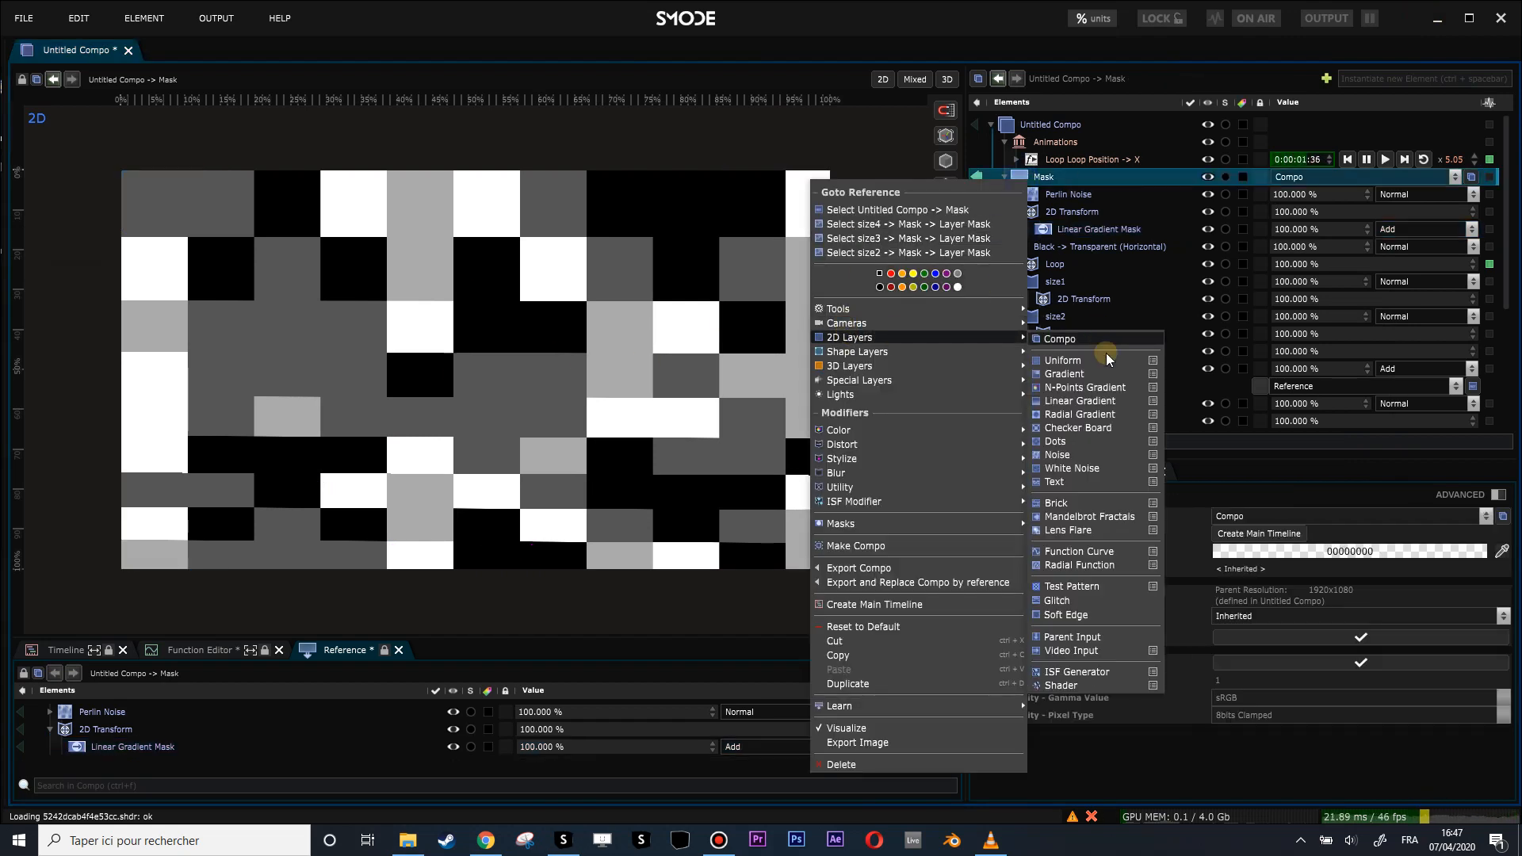
pyautogui.click(1105, 361)
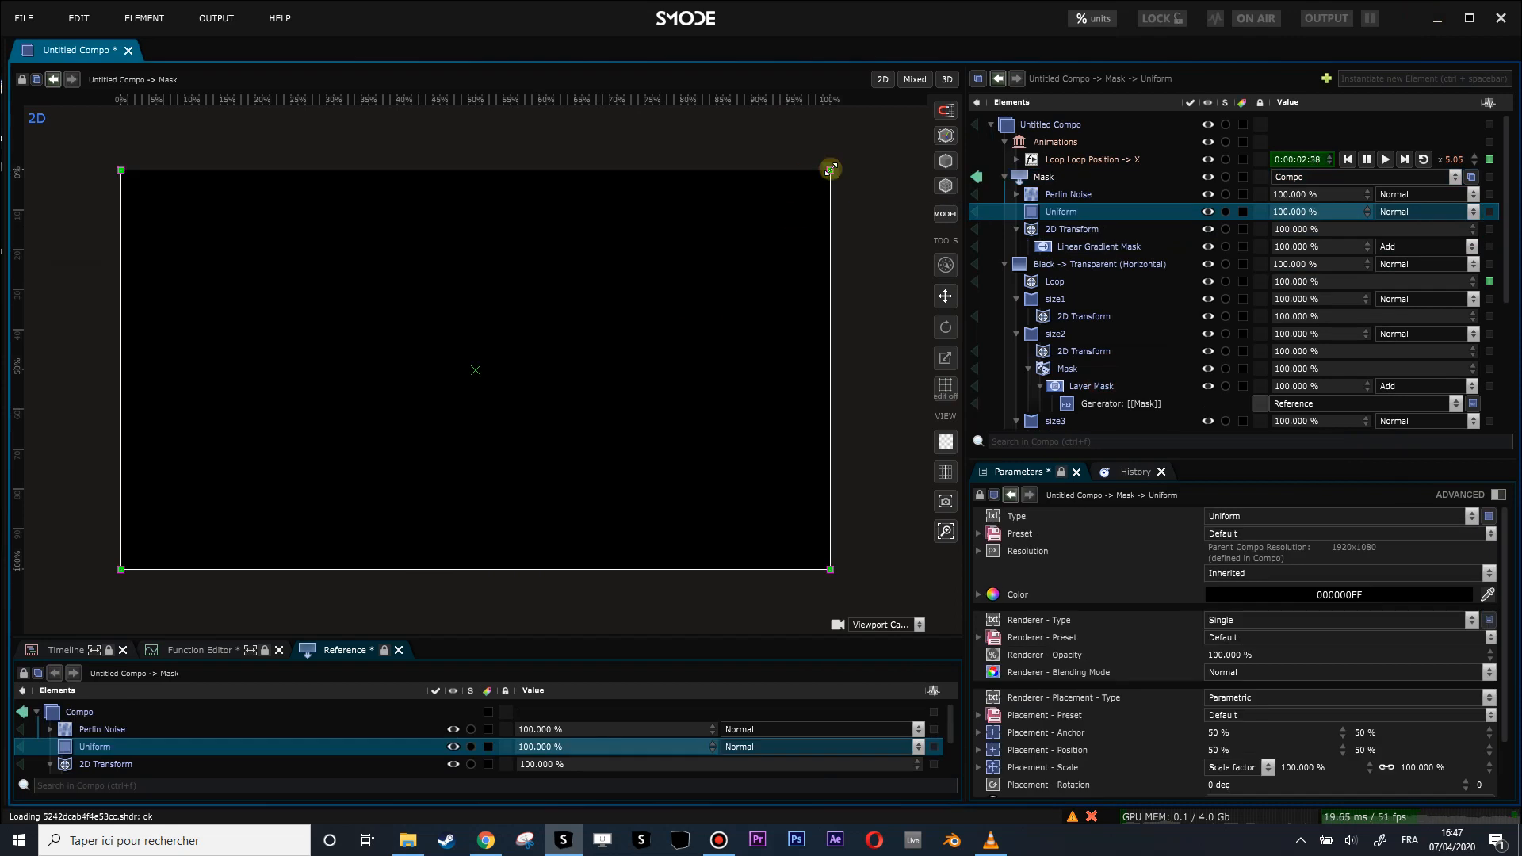
pyautogui.moveTo(830, 169); pyautogui.dragTo(439, 550)
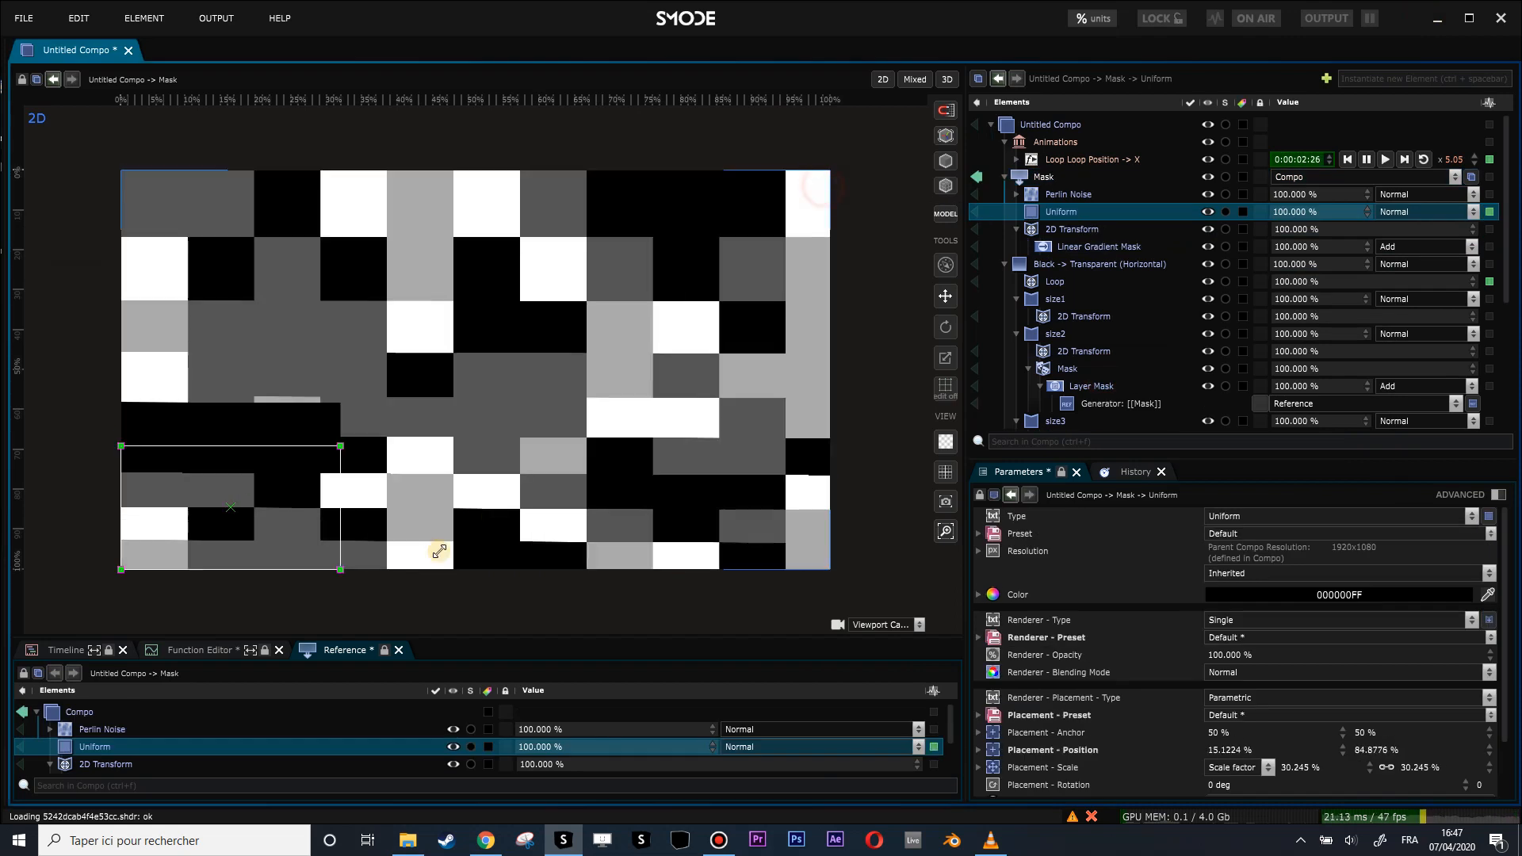
# - Move the 2D Transform from the Mask compo onto its Perlin Noise layer
pyautogui.click(1035, 231)
pyautogui.moveTo(1042, 198); pyautogui.dragTo(1043, 196)
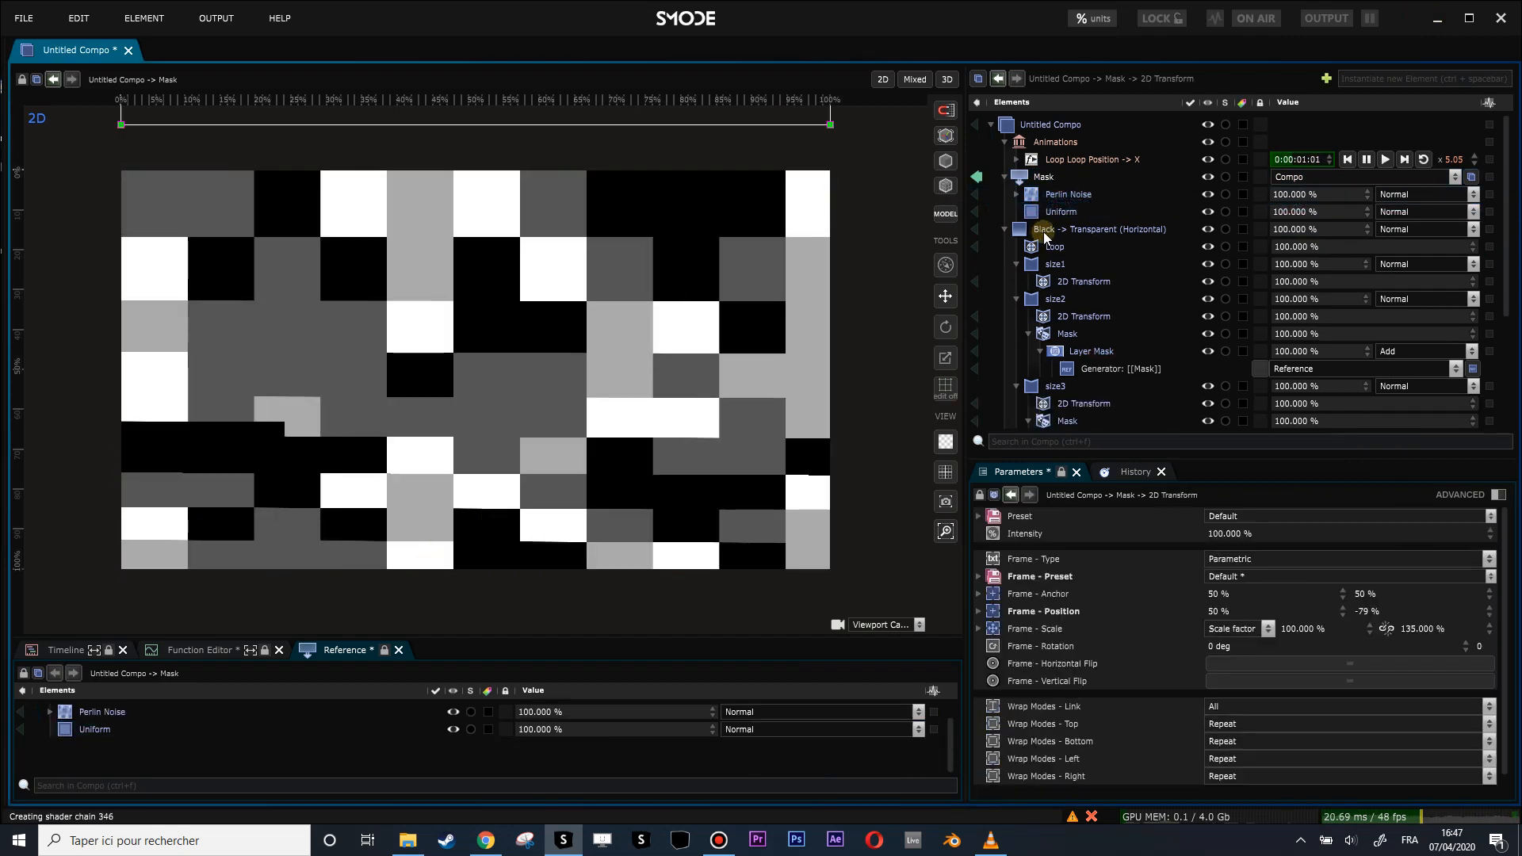
# - Reshape the Uniform into a thin bar about 51.7% by 7.3% near the Mask's lower edge, and show the full composition
pyautogui.click(1041, 213)
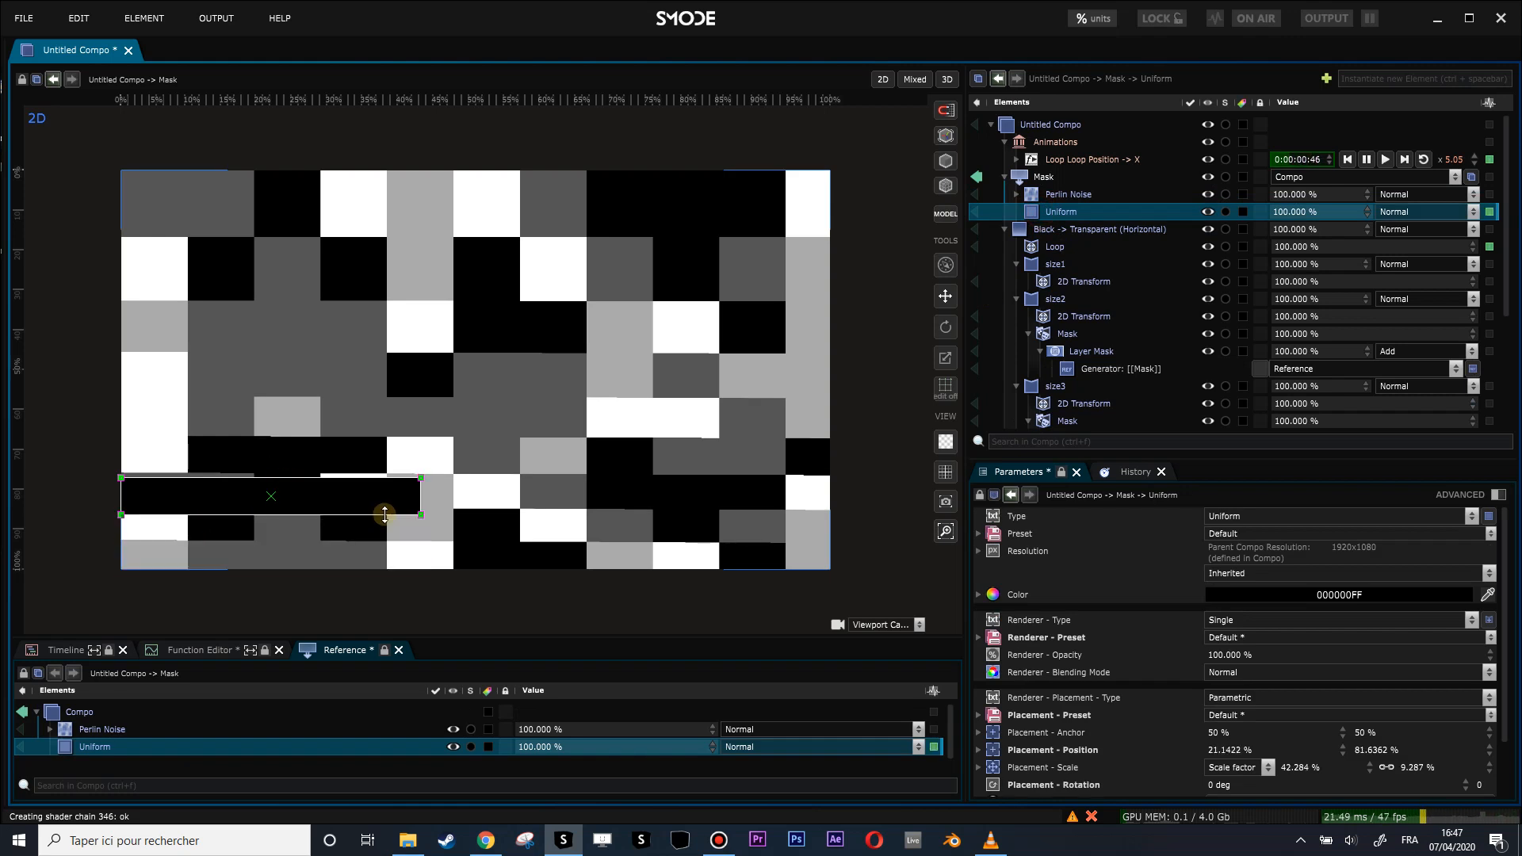
pyautogui.moveTo(389, 501); pyautogui.dragTo(454, 554)
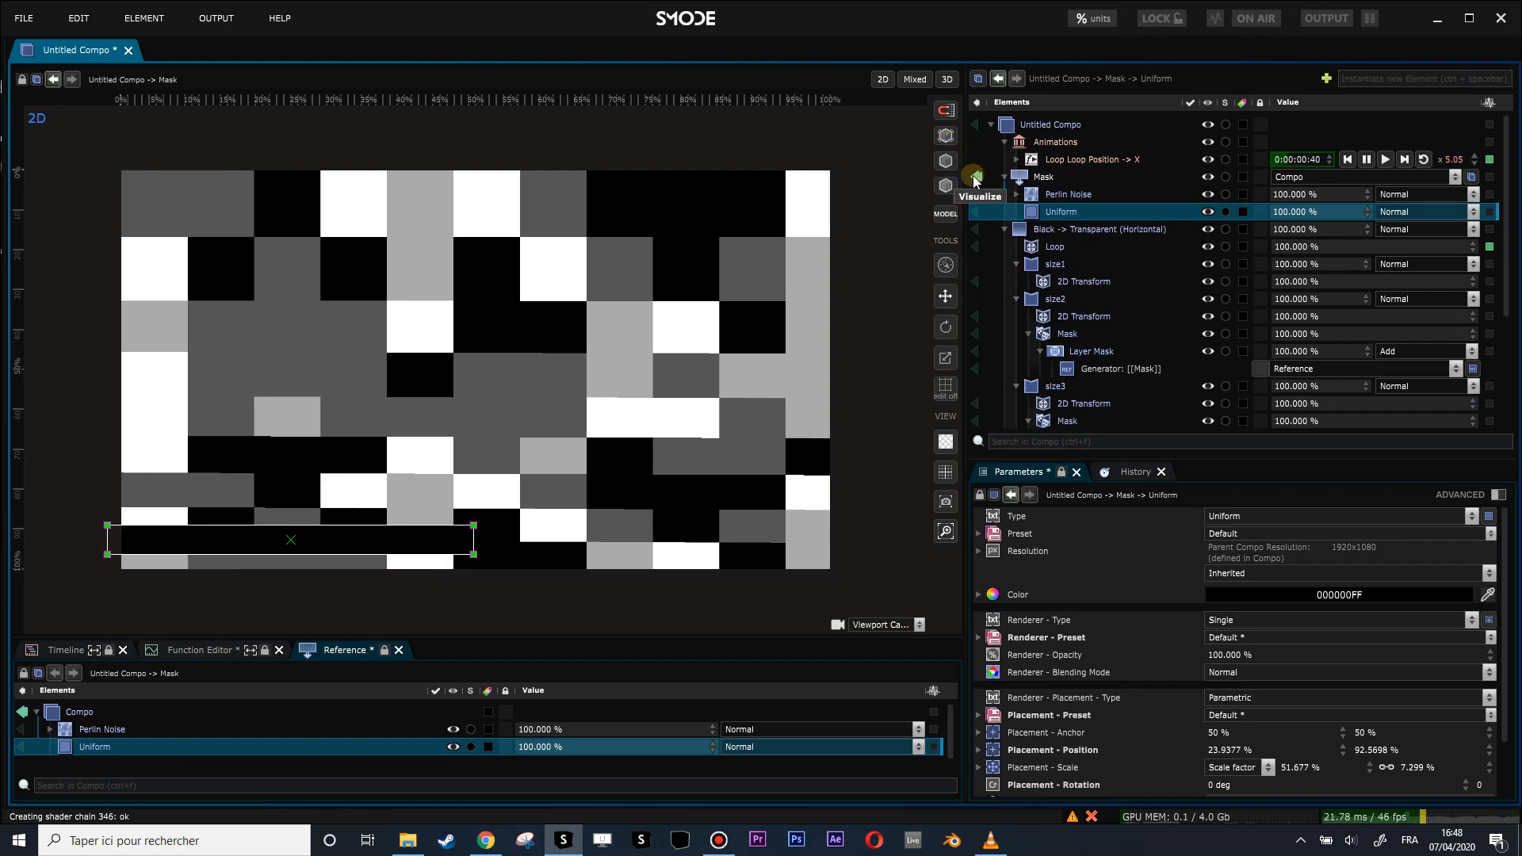
pyautogui.click(977, 175)
pyautogui.scroll(-2, 459, 389)
pyautogui.moveTo(458, 390); pyautogui.dragTo(526, 394)
pyautogui.scroll(2, 526, 395)
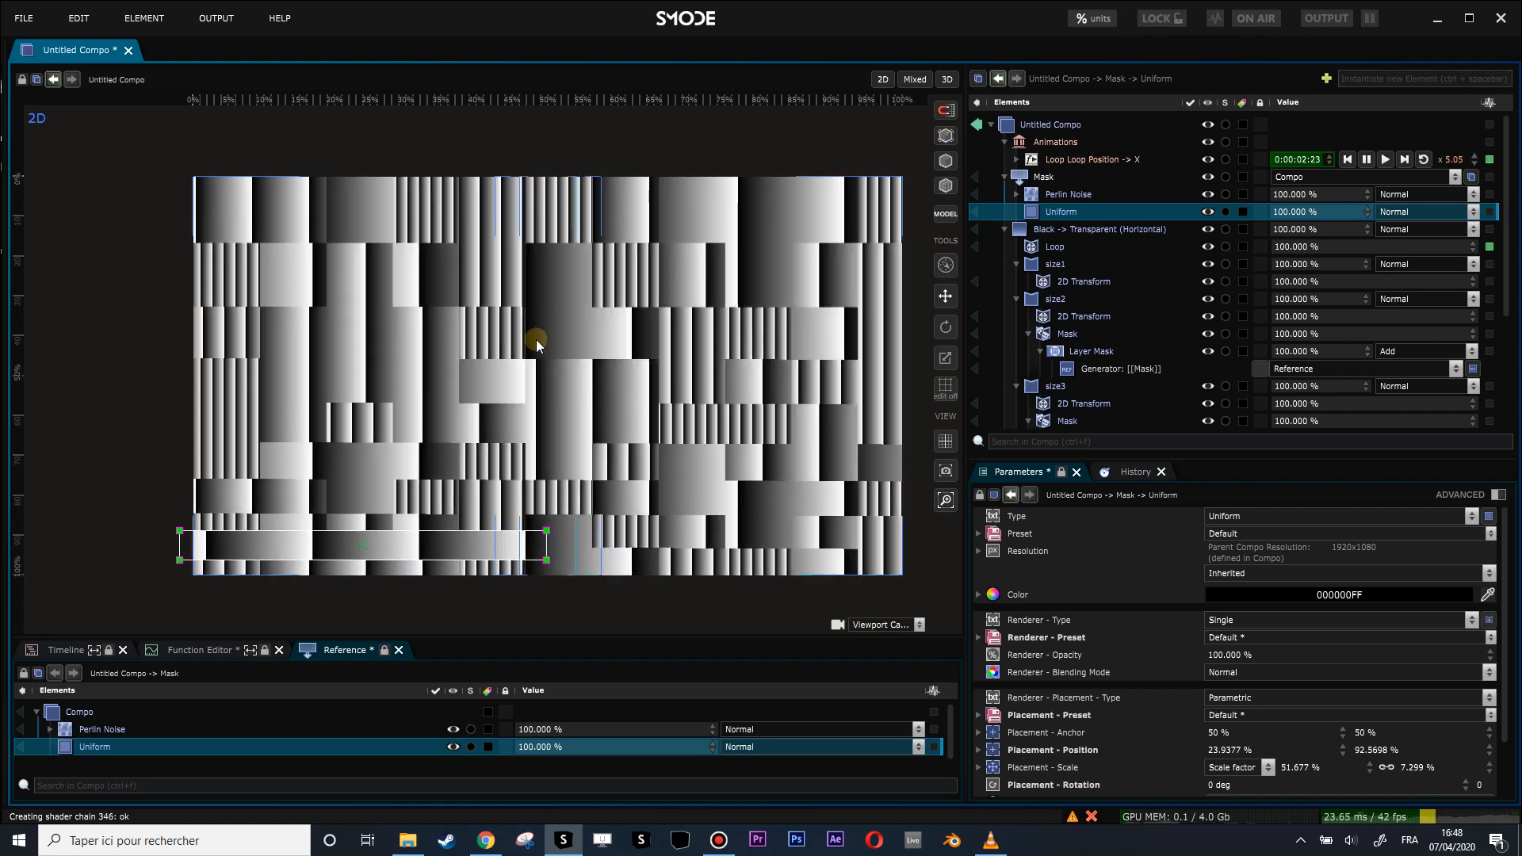